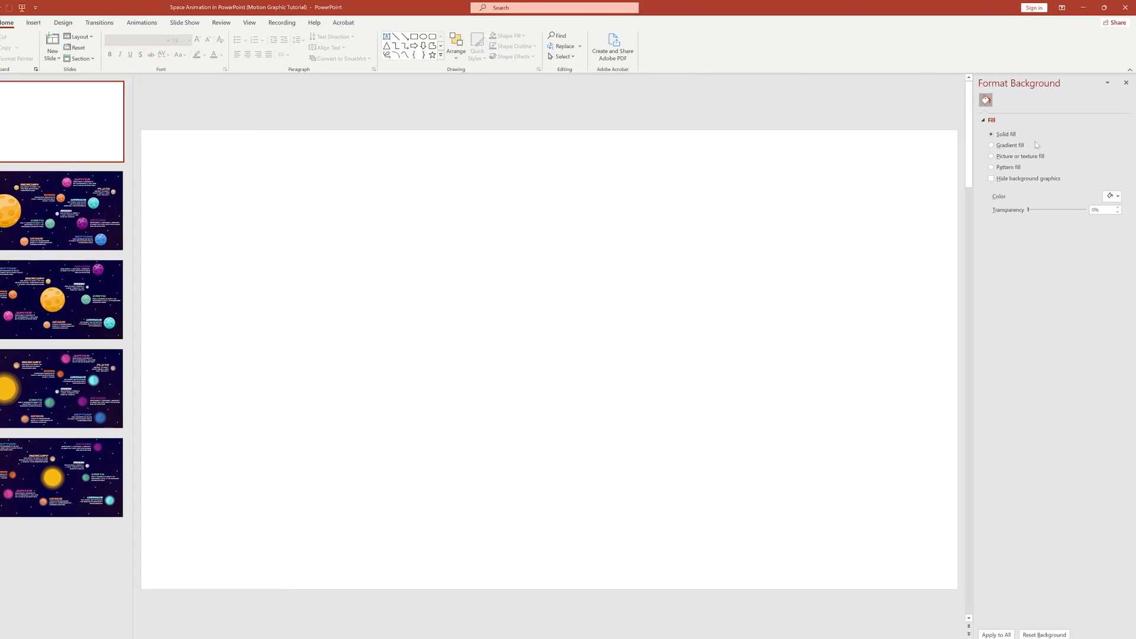
Switch the background to a gradient fill, add a middle stop, and colour the first stop #190B25.
{"action": "left_click", "coordinate": [1014, 145]}
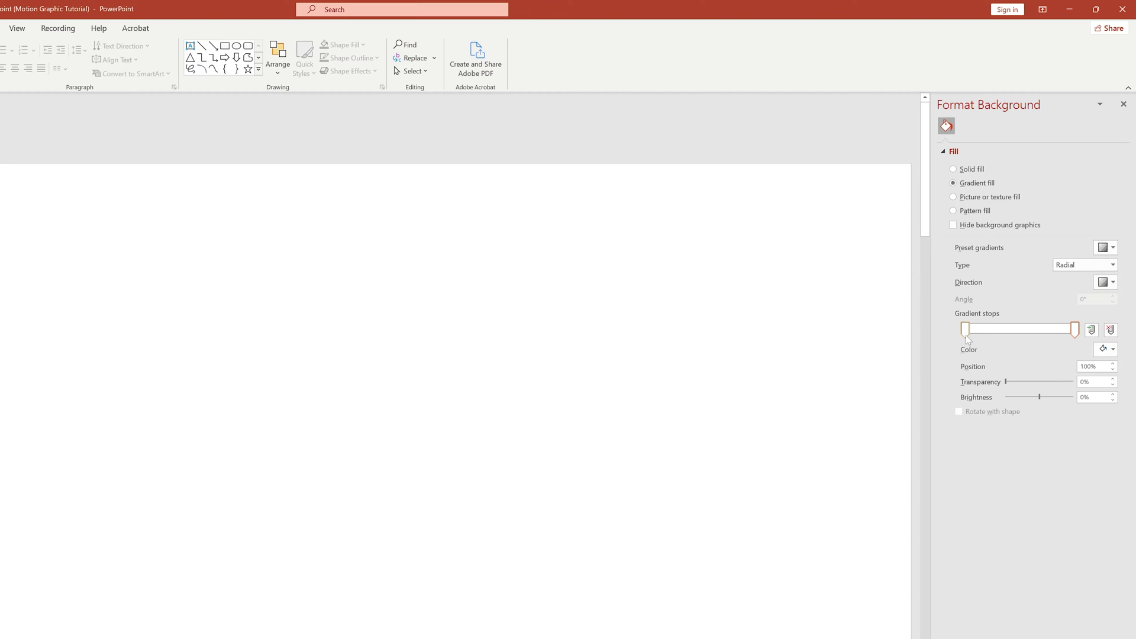
{"action": "left_click", "coordinate": [1092, 330]}
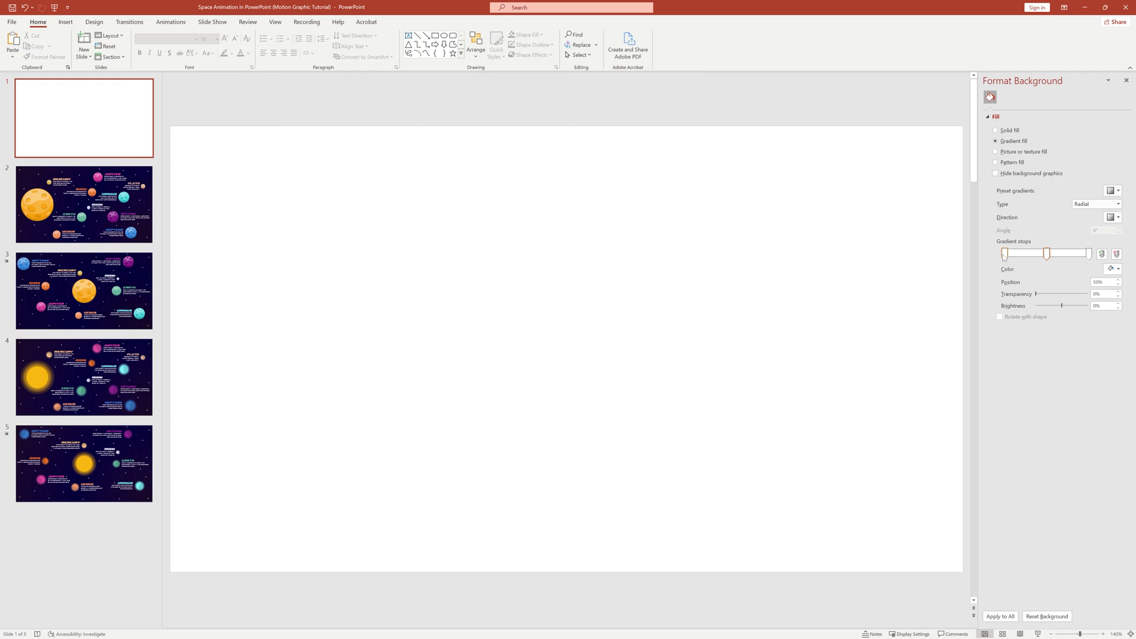
{"action": "left_click", "coordinate": [1004, 253]}
{"action": "left_click", "coordinate": [1111, 269]}
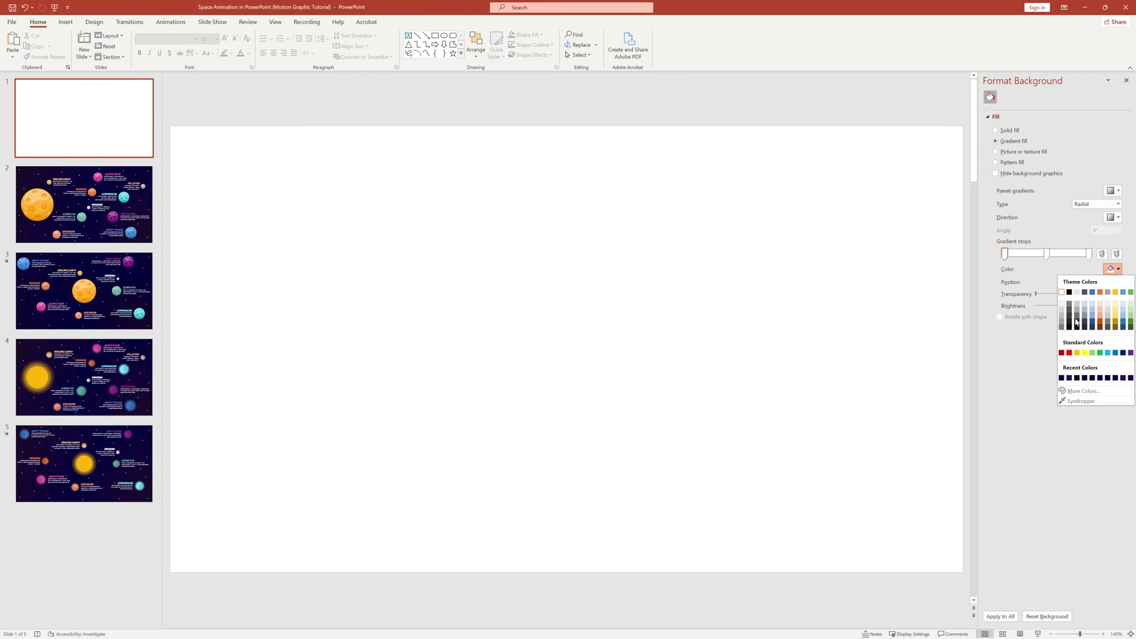
{"action": "left_click", "coordinate": [1077, 390]}
{"action": "left_click", "coordinate": [546, 250]}
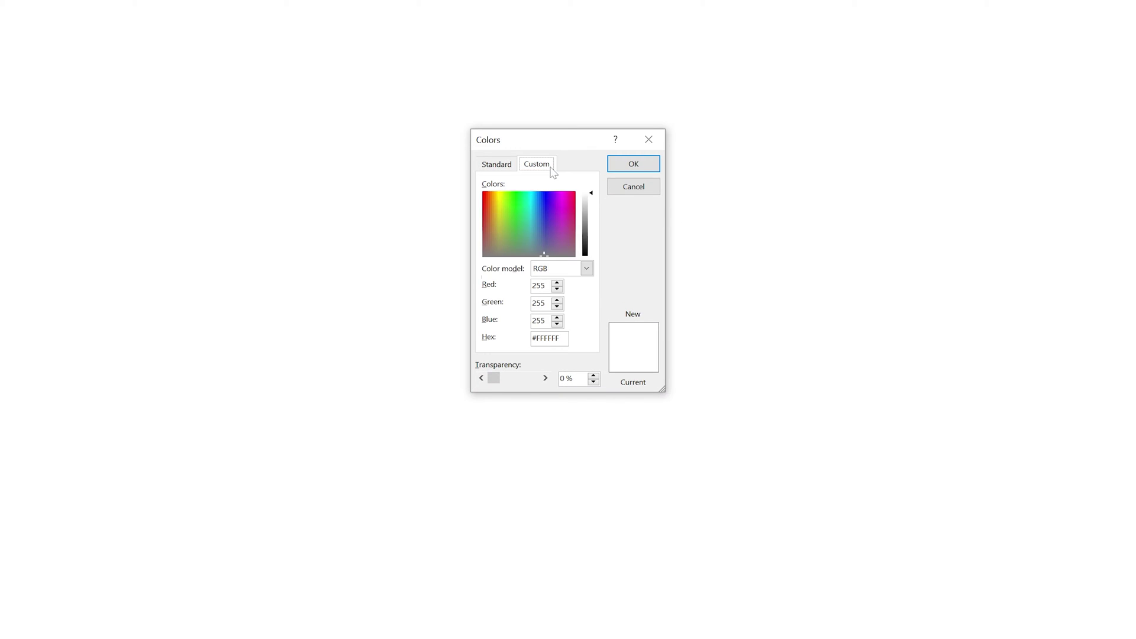
{"action": "double_click", "coordinate": [559, 338]}
{"action": "type", "text": "#190B25"}
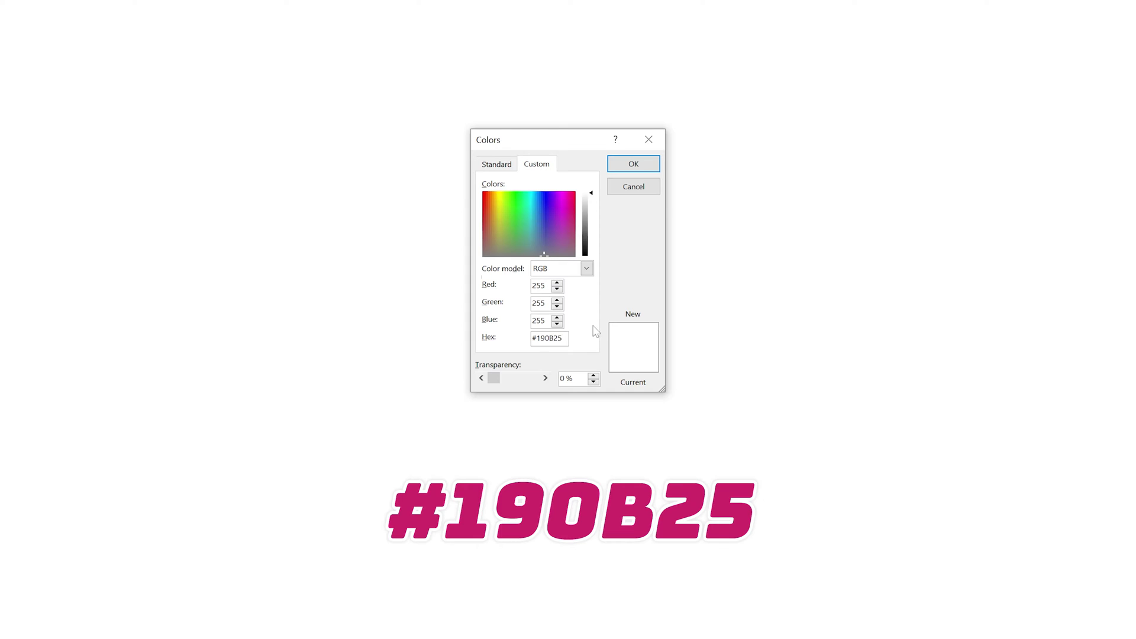
{"action": "left_click", "coordinate": [630, 166]}
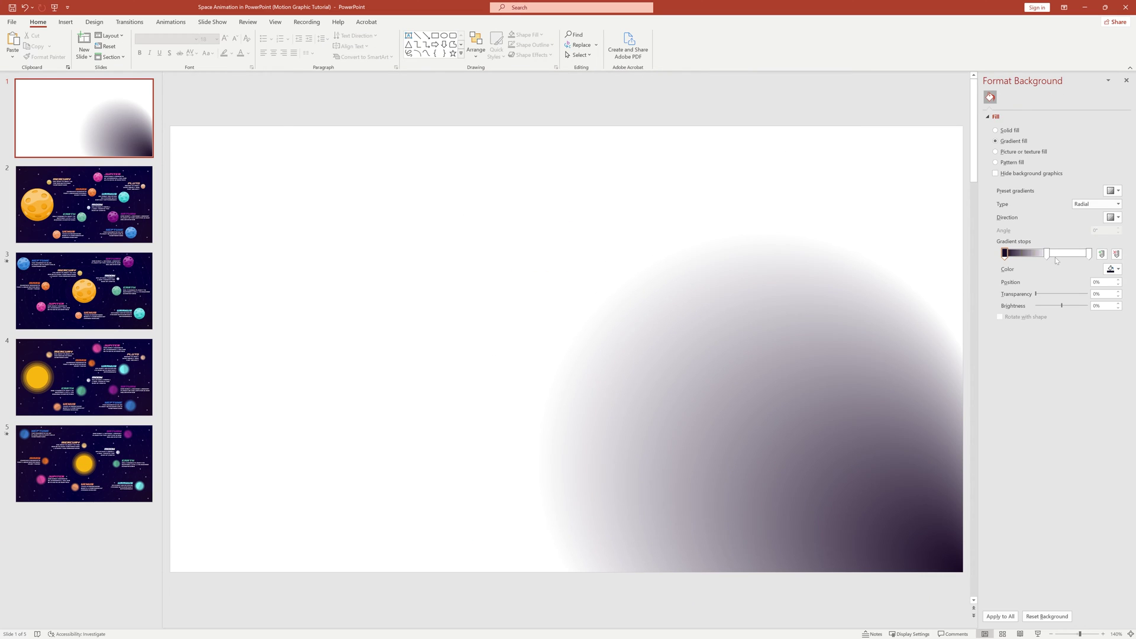
Colour the middle gradient stop navy #03023C.
{"action": "left_click", "coordinate": [1046, 253]}
{"action": "left_click", "coordinate": [1112, 269]}
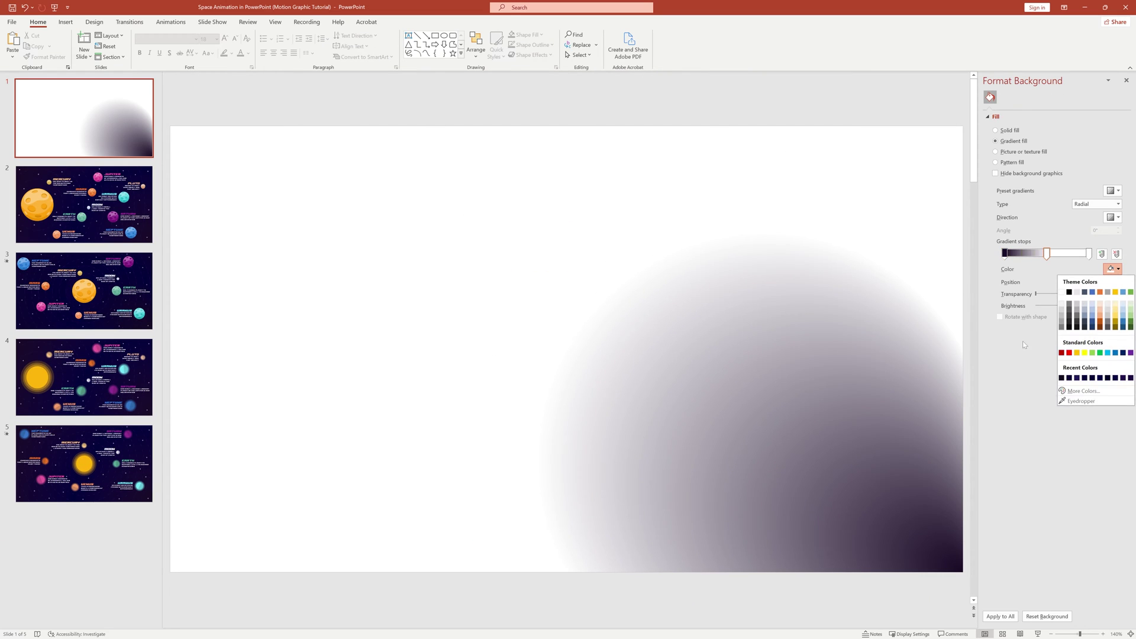
{"action": "left_click", "coordinate": [1073, 391]}
{"action": "left_click", "coordinate": [536, 160]}
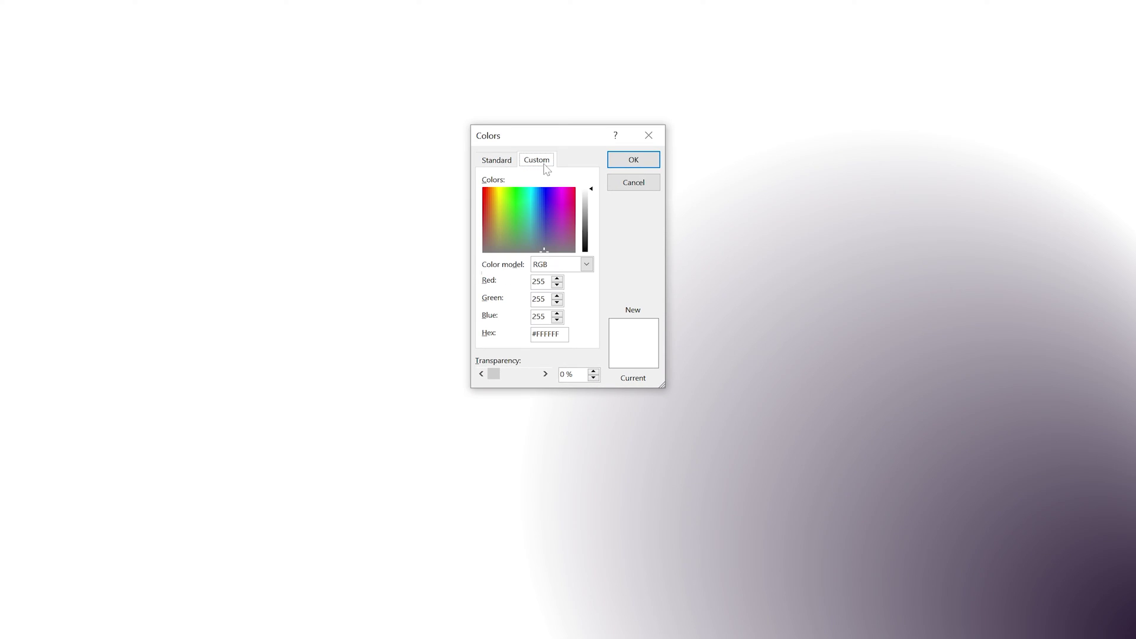
{"action": "type", "text": "#03023"}
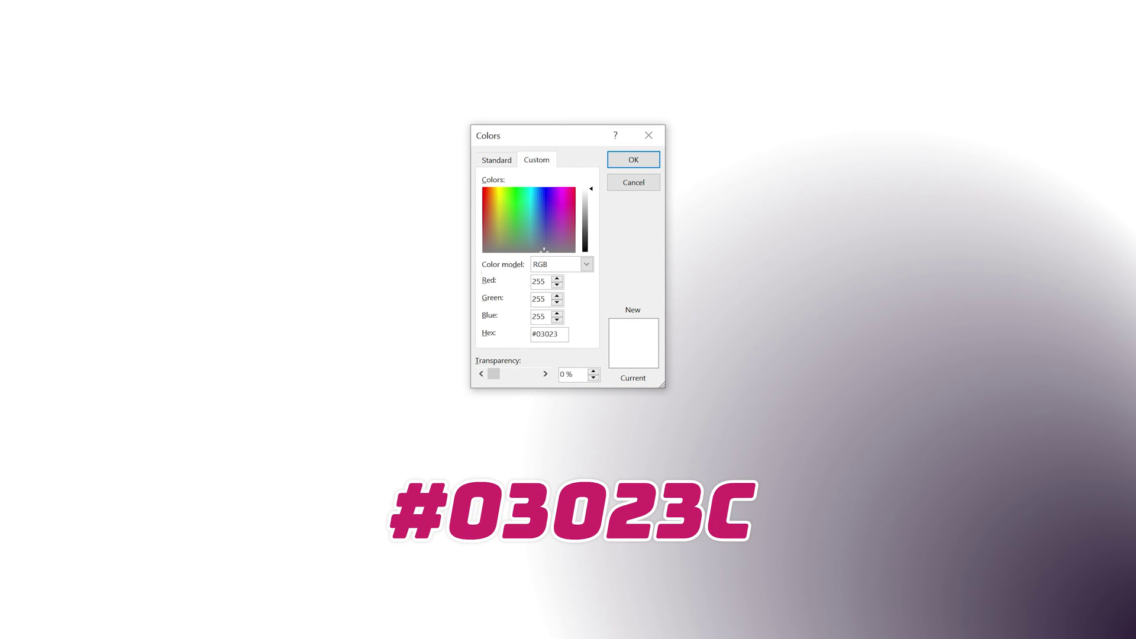
{"action": "type", "text": "C"}
{"action": "left_click", "coordinate": [633, 160]}
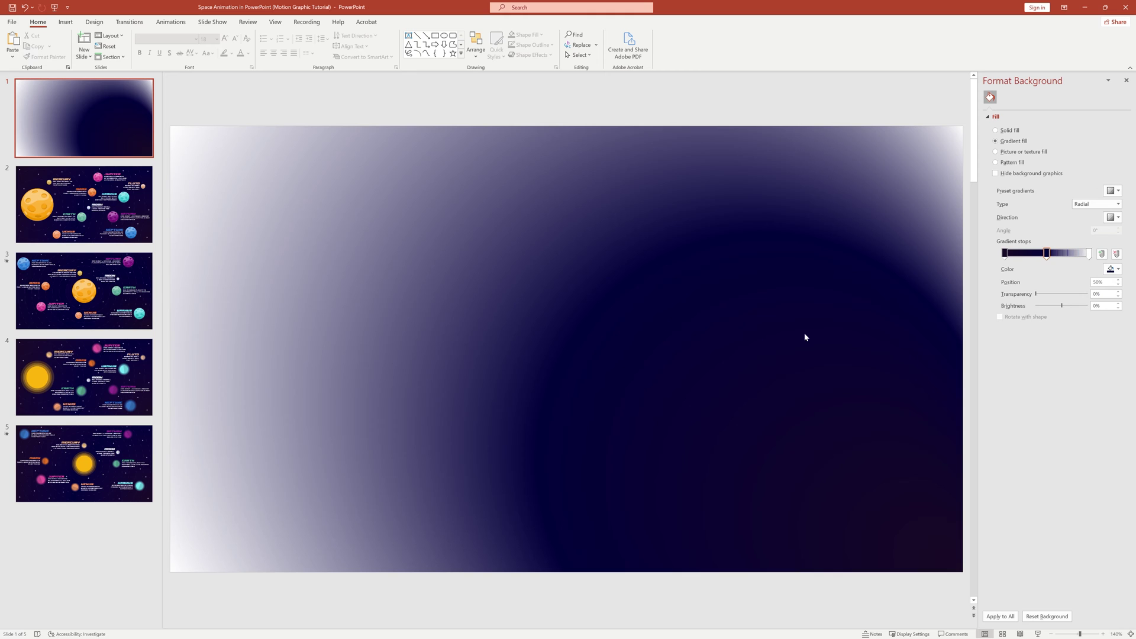
Colour the last gradient stop #190B25 to match the first.
{"action": "left_click", "coordinate": [1115, 269]}
{"action": "left_click", "coordinate": [1065, 391]}
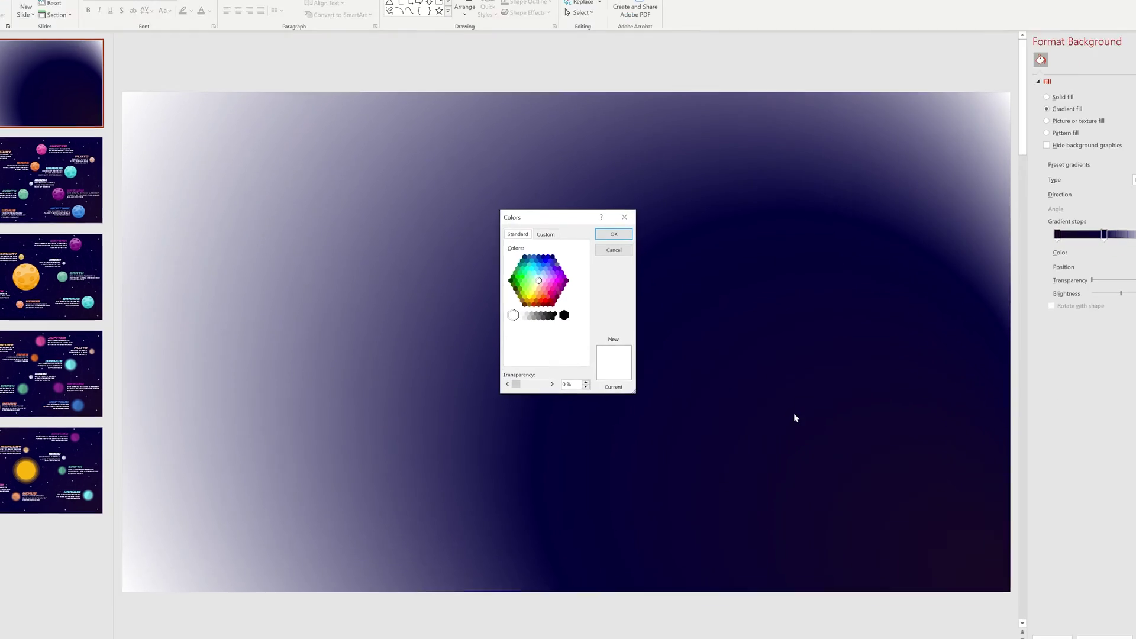
{"action": "left_click", "coordinate": [553, 257]}
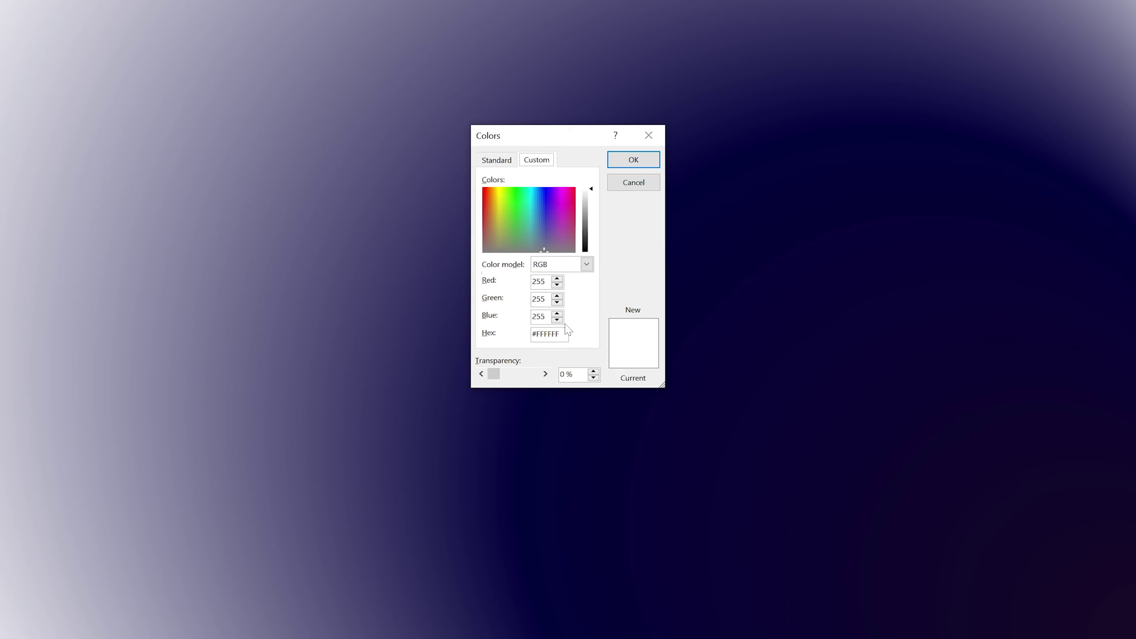
{"action": "double_click", "coordinate": [567, 329]}
{"action": "type", "text": "#190B25"}
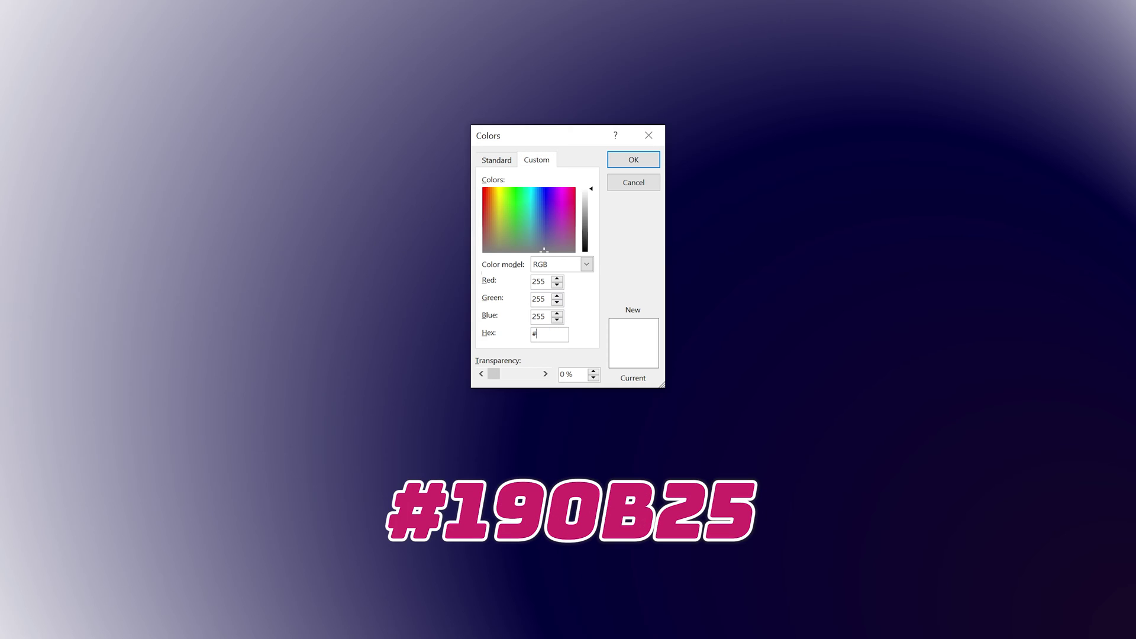
{"action": "left_click", "coordinate": [633, 160]}
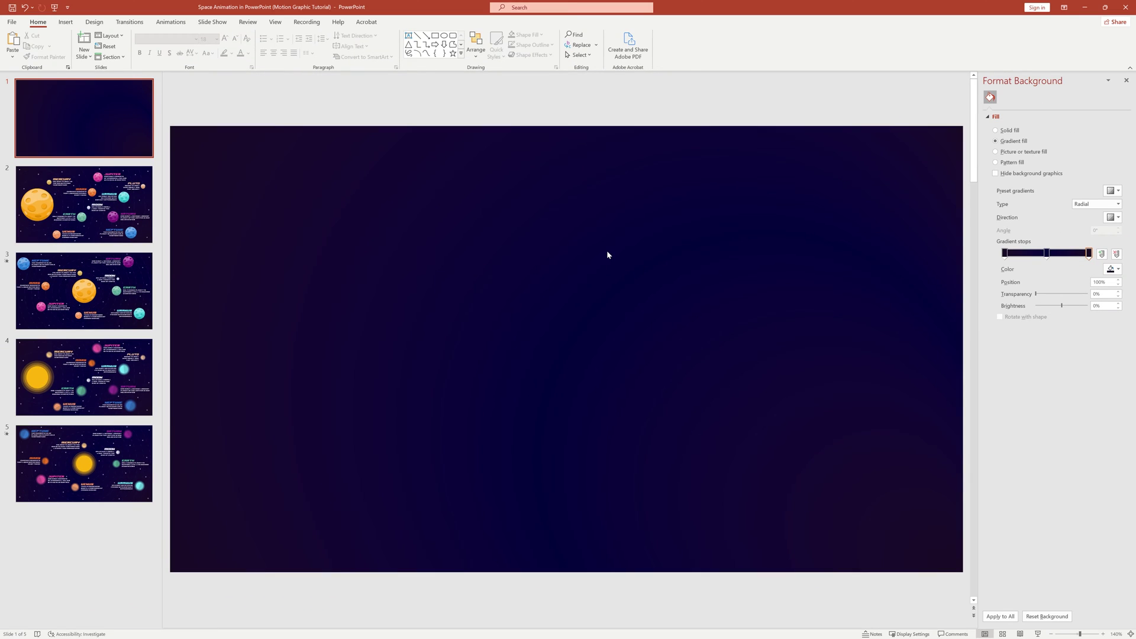
{"action": "scroll", "coordinate": [595, 300], "scroll_direction": "down", "scroll_amount": 5}
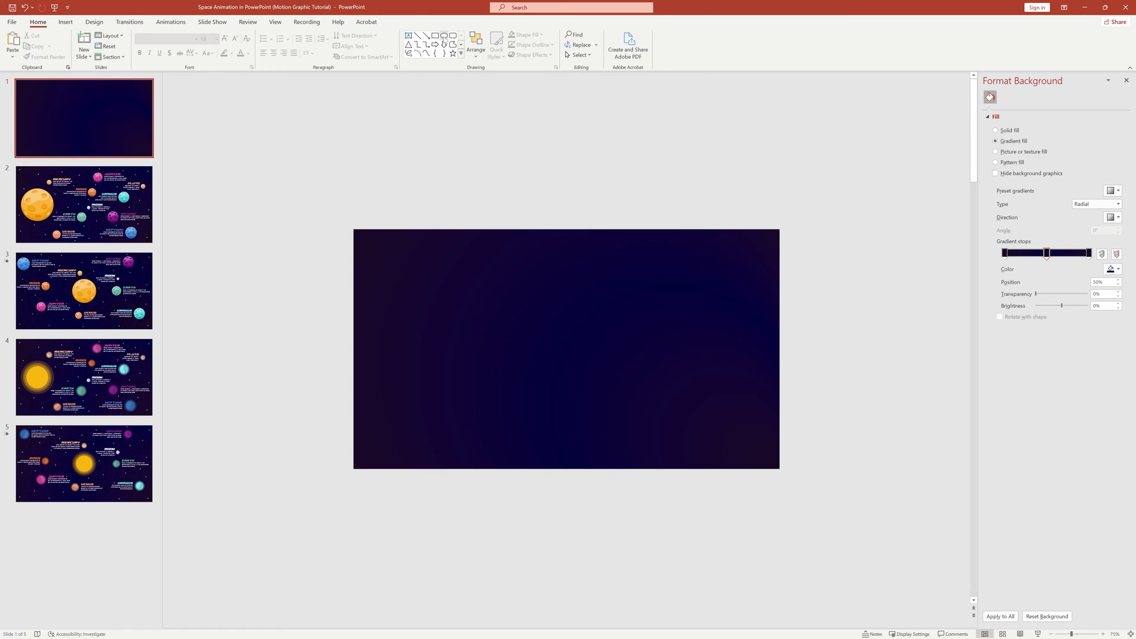
Draw a circle and size it to 3.55" by 3.55".
{"action": "left_click", "coordinate": [444, 37]}
{"action": "left_click_drag", "start_coordinate": [567, 349], "coordinate": [611, 394]}
{"action": "key", "text": "alt+j"}
{"action": "key", "text": "d"}
{"action": "key", "text": "h"}
{"action": "key", "text": "h"}
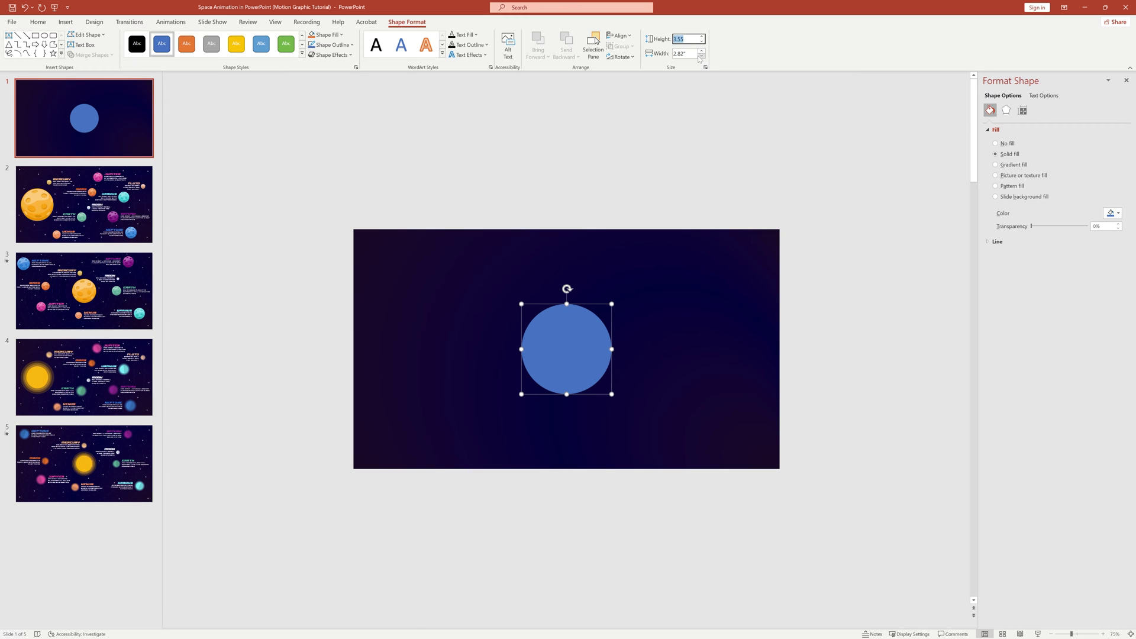
{"action": "key", "text": "Tab"}
{"action": "type", "text": "3.55"}
{"action": "key", "text": "Return"}
Centre the circle horizontally and vertically on the slide.
{"action": "left_click", "coordinate": [629, 36]}
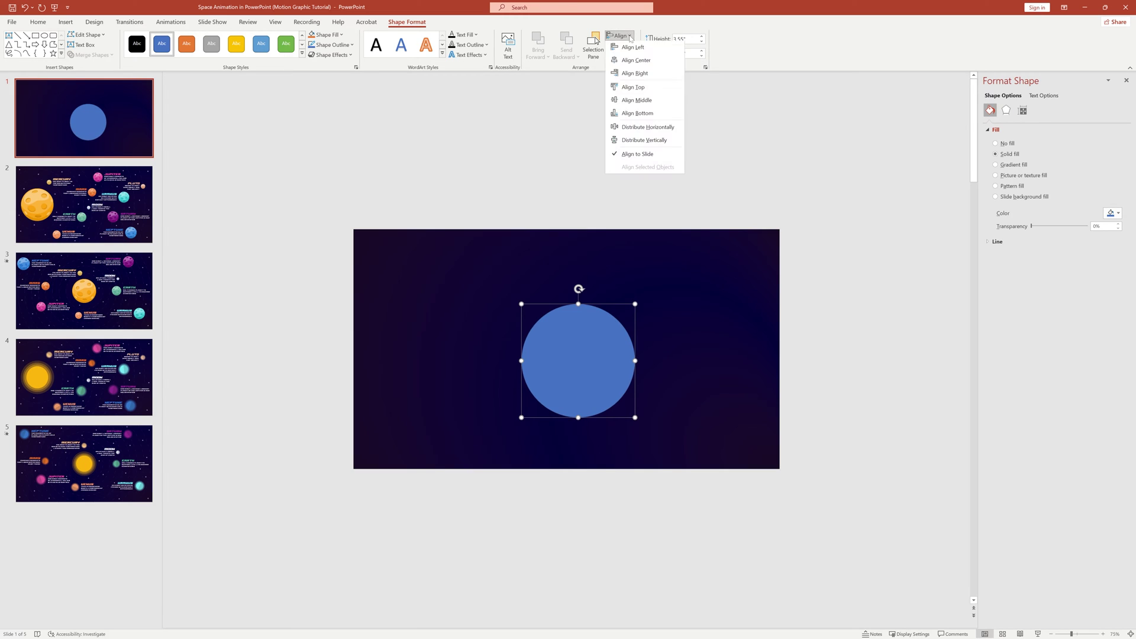
{"action": "left_click", "coordinate": [637, 60]}
{"action": "left_click", "coordinate": [619, 35]}
{"action": "left_click", "coordinate": [666, 100]}
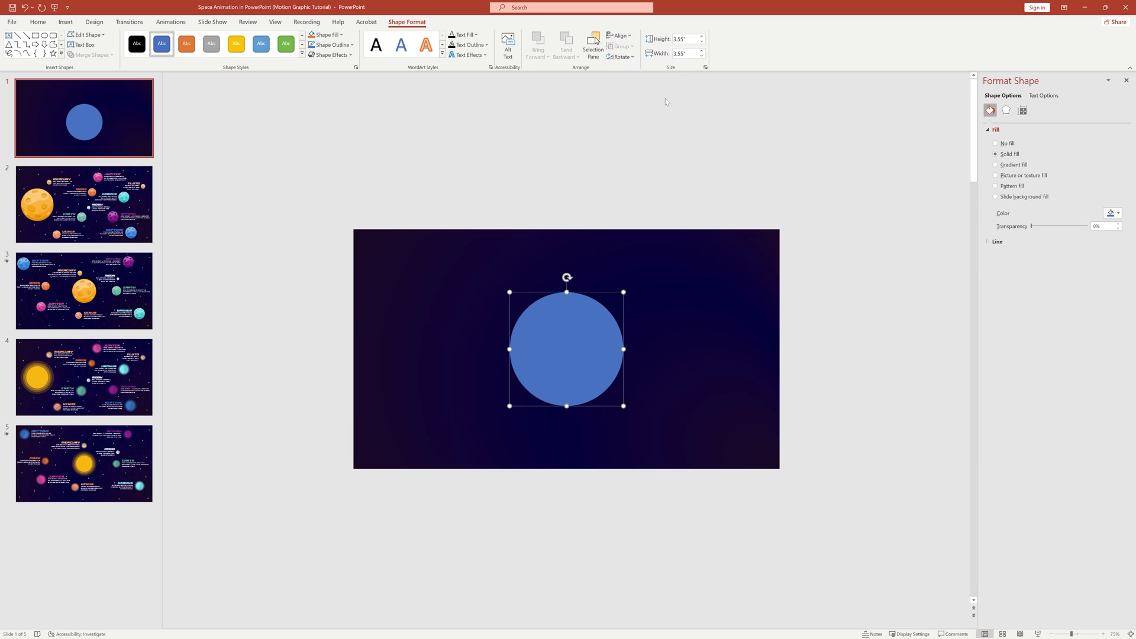
Remove the circle's fill and give its outline the colour #241858.
{"action": "left_click", "coordinate": [995, 144]}
{"action": "left_click", "coordinate": [998, 211]}
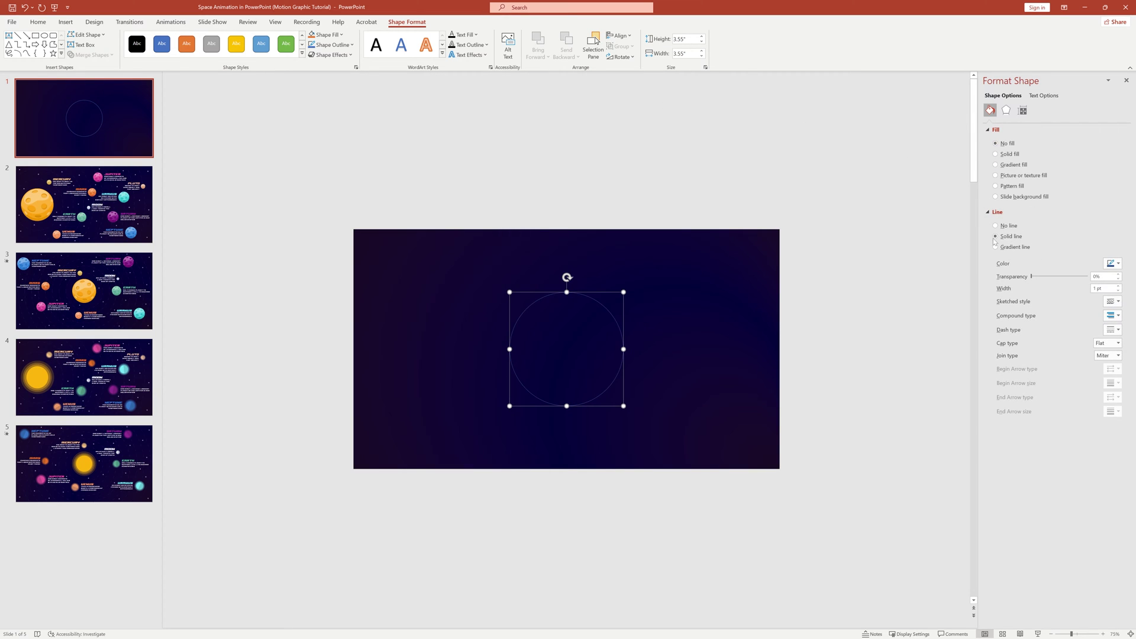
{"action": "left_click", "coordinate": [1118, 264]}
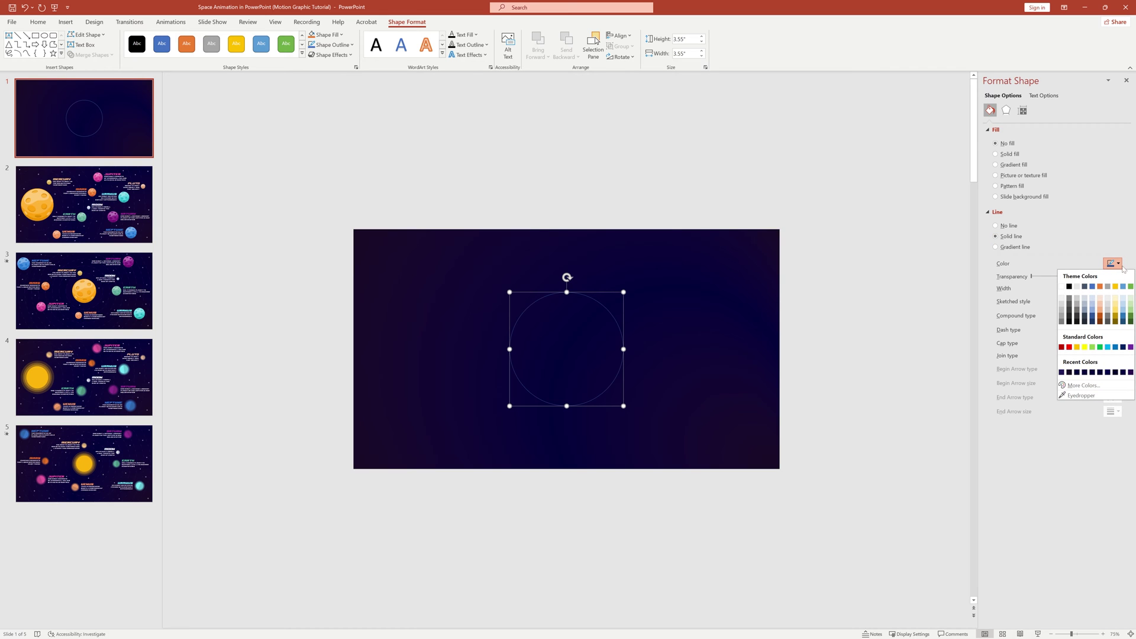
{"action": "left_click", "coordinate": [1083, 385]}
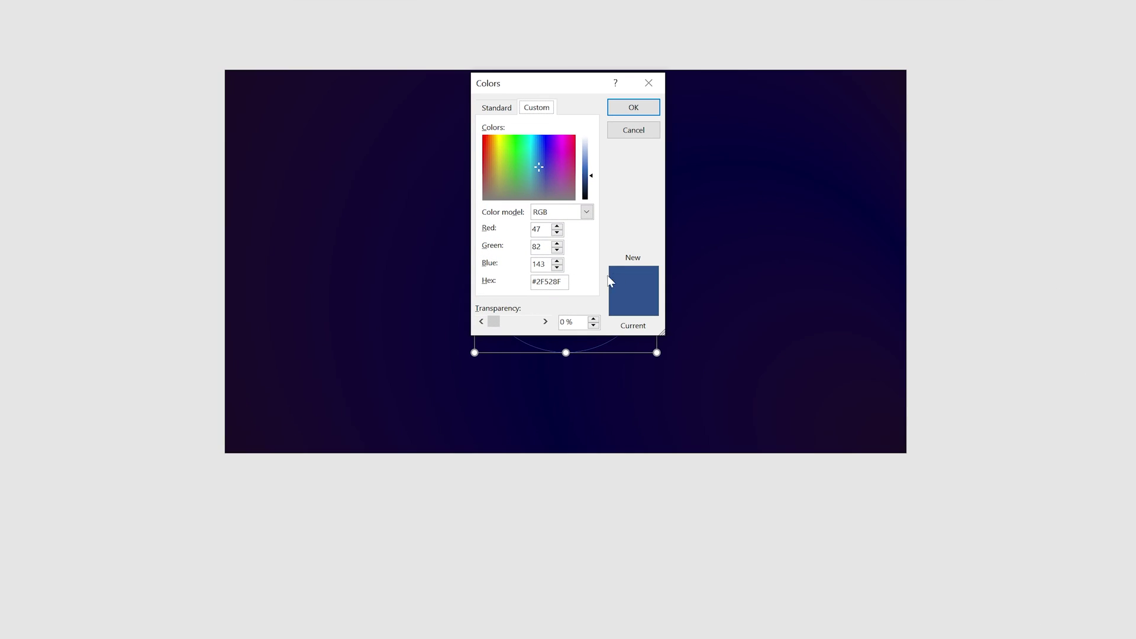
{"action": "key", "text": "ctrl+a"}
{"action": "type", "text": "#"}
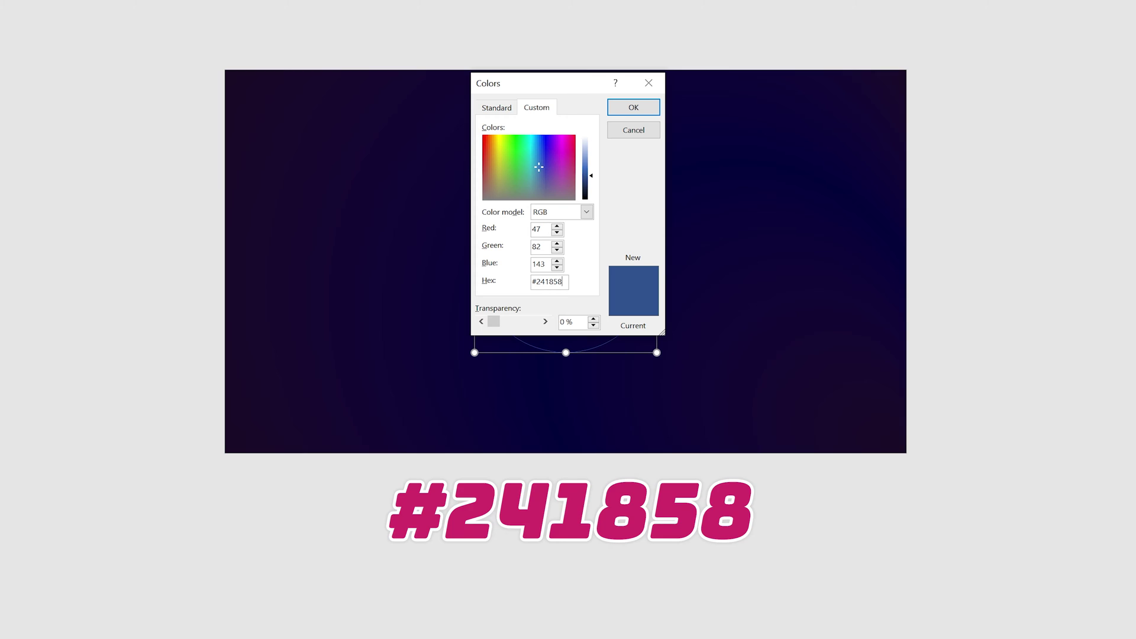
{"action": "left_click", "coordinate": [631, 112]}
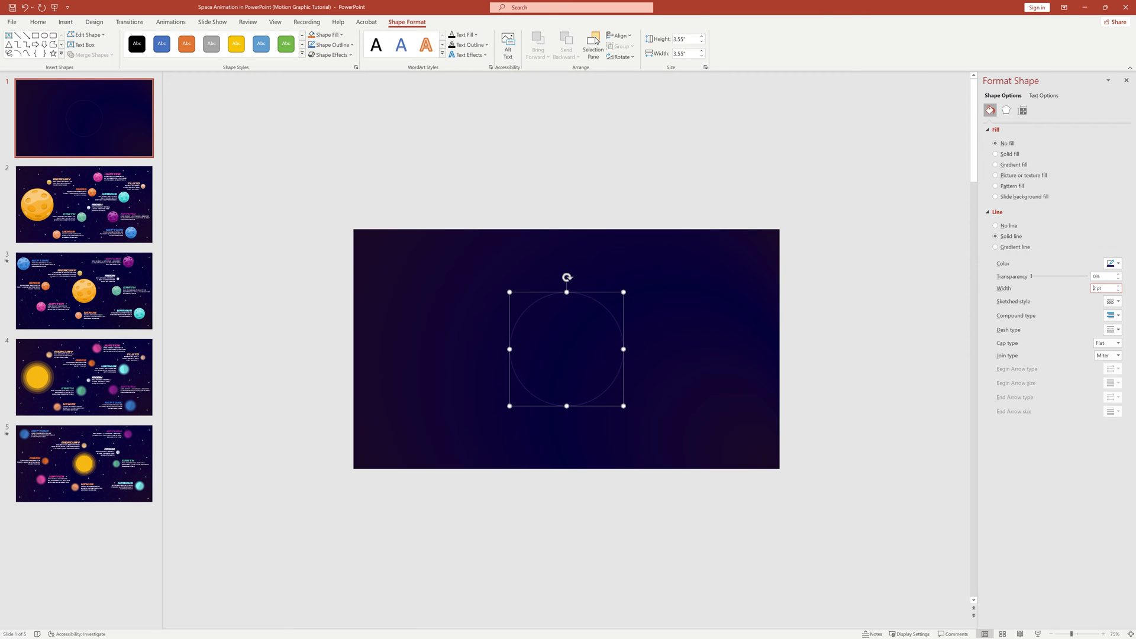
Make the outline a long dash-dot-dot line with round caps and duplicate the circle.
{"action": "left_click", "coordinate": [1111, 330]}
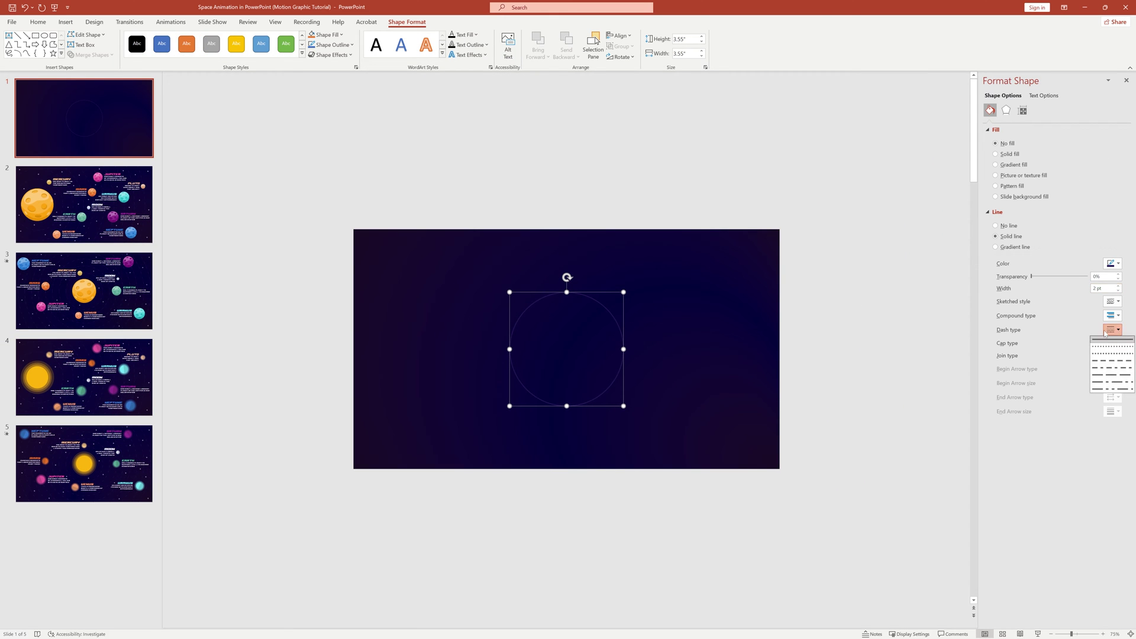
{"action": "left_click", "coordinate": [1101, 390]}
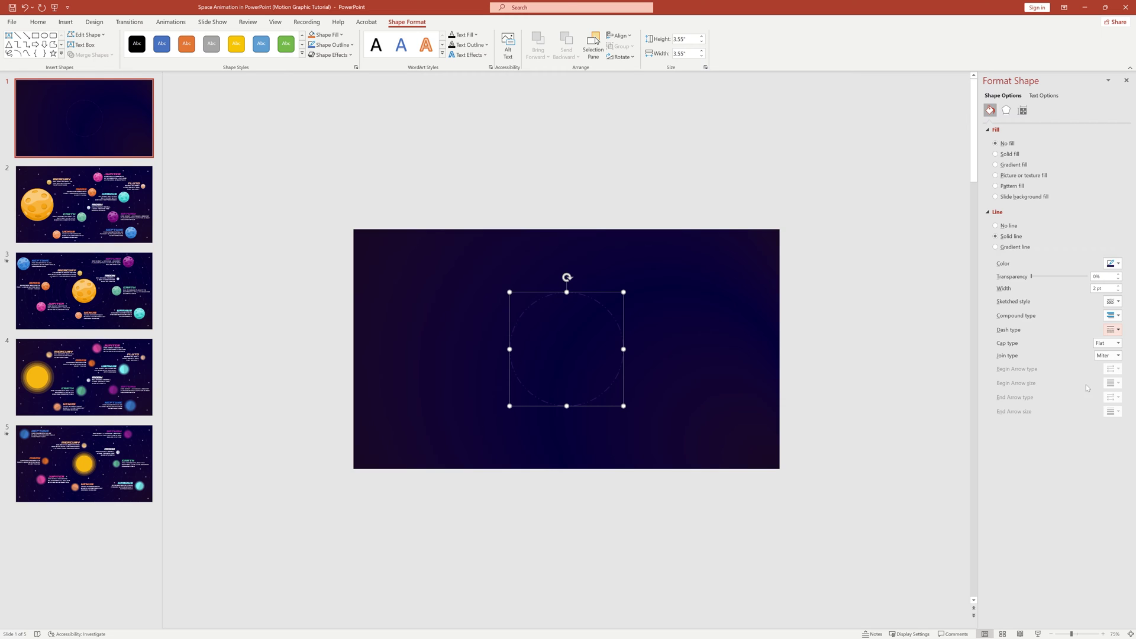
{"action": "left_click", "coordinate": [1116, 344]}
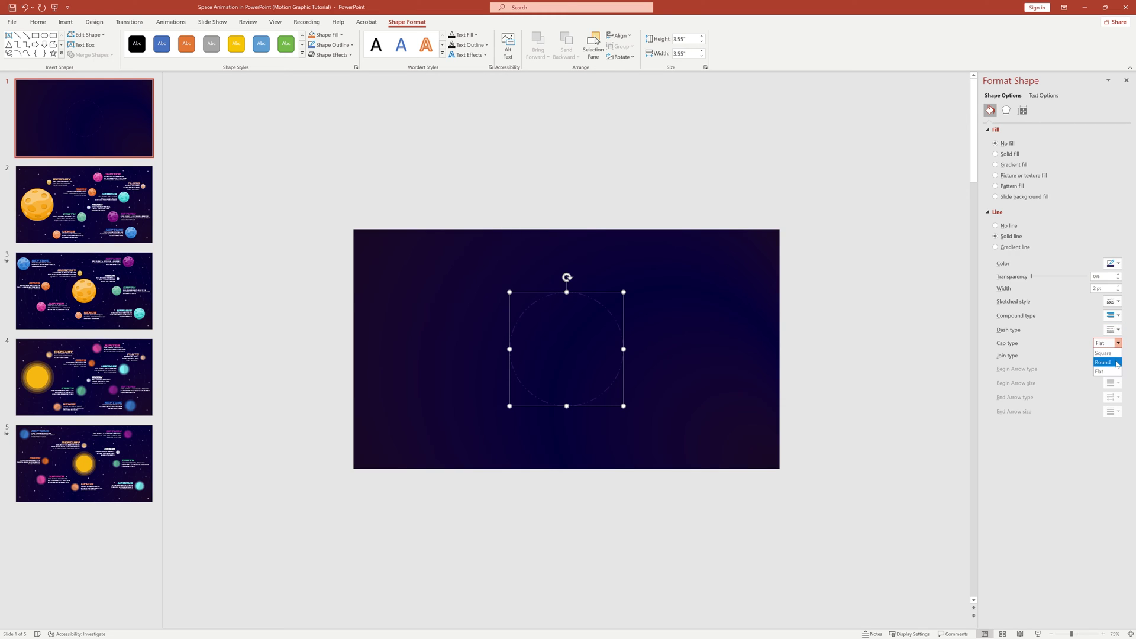
{"action": "left_click", "coordinate": [1116, 363]}
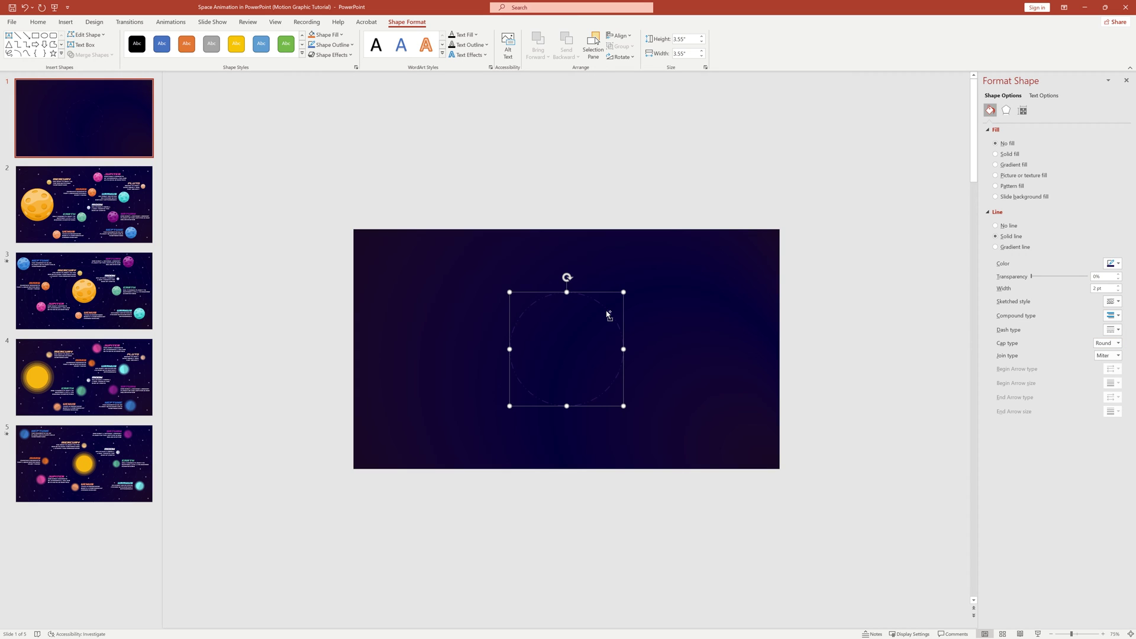
{"action": "key", "text": "ctrl+d"}
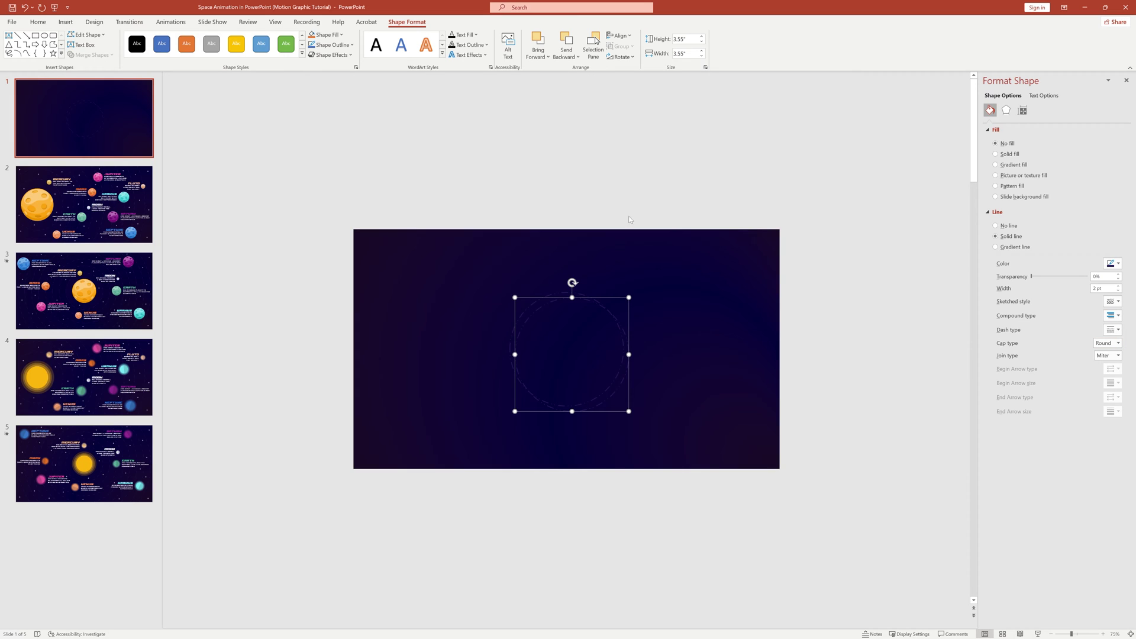
Resize the copied ring to 4.9" by 4.9" and centre it on the slide.
{"action": "key", "text": "alt+j"}
{"action": "key", "text": "d"}
{"action": "key", "text": "h"}
{"action": "type", "text": "4.9\""}
{"action": "key", "text": "Tab"}
{"action": "type", "text": "4.9"}
{"action": "key", "text": "Return"}
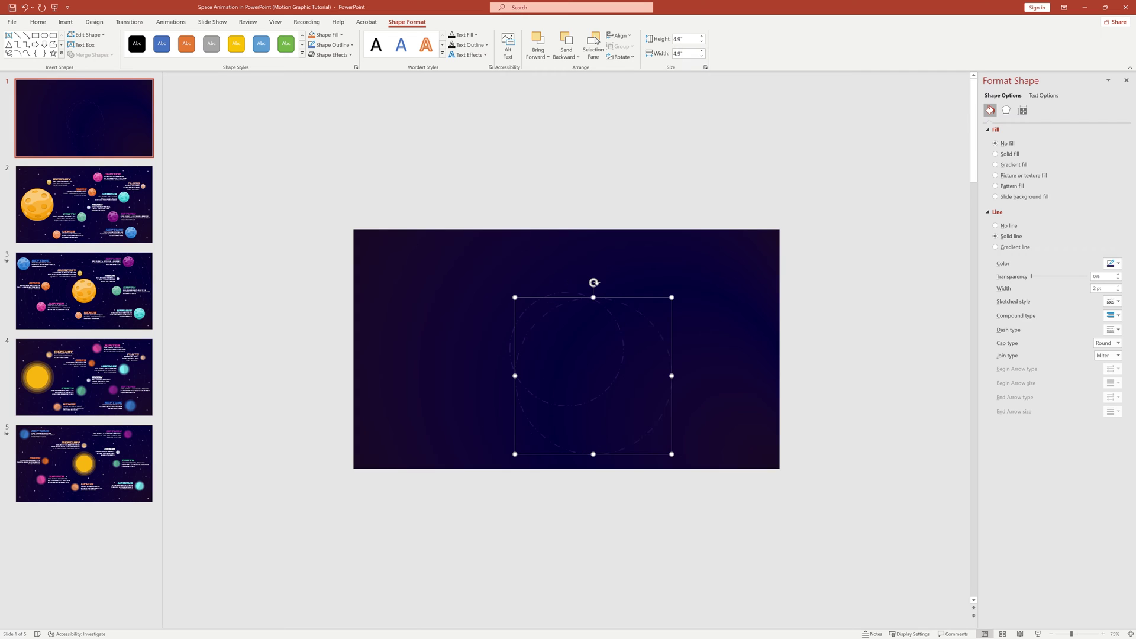
{"action": "left_click", "coordinate": [619, 36]}
{"action": "left_click", "coordinate": [636, 60]}
{"action": "left_click", "coordinate": [619, 35]}
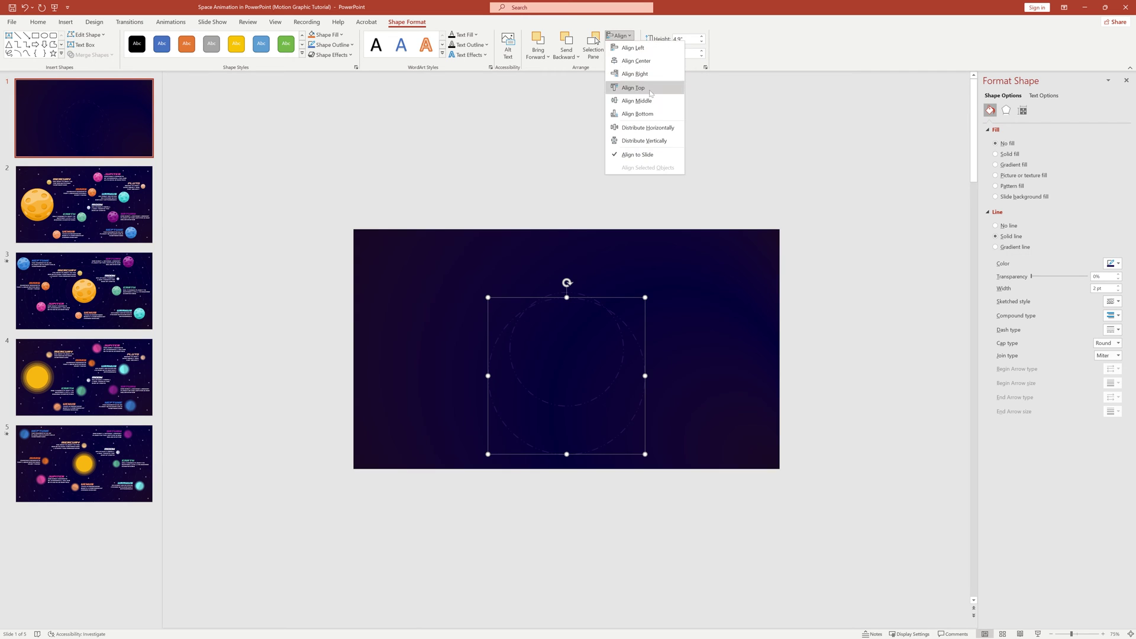
{"action": "left_click", "coordinate": [649, 101]}
Make the next ring 6.25" across and centre it on the slide.
{"action": "key", "text": "ctrl+z"}
{"action": "key", "text": "ctrl+z"}
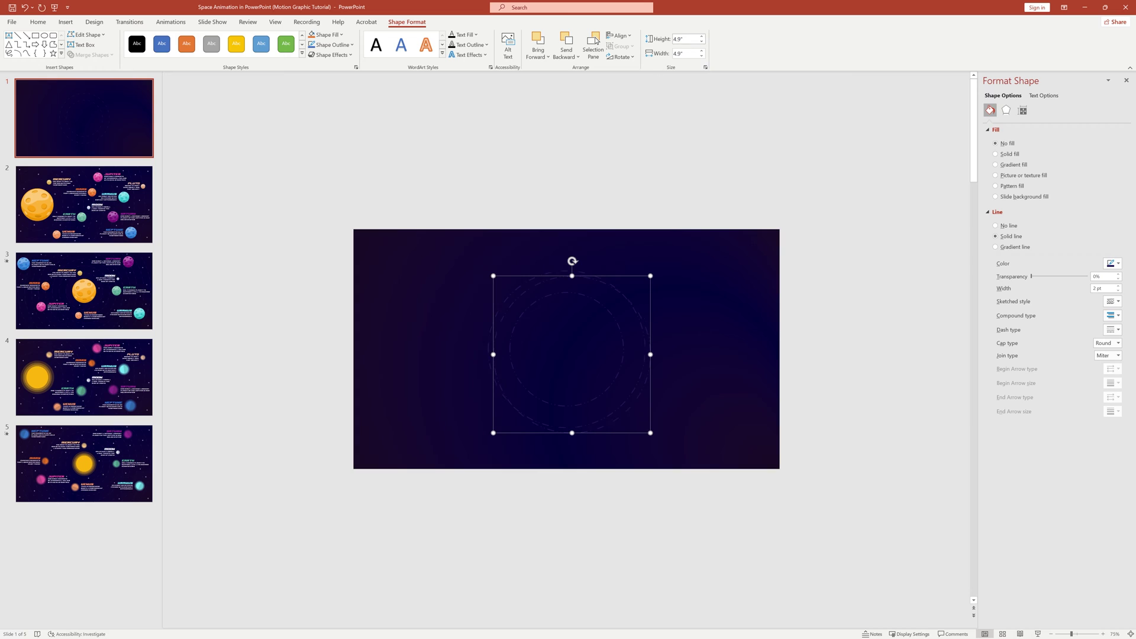
{"action": "key", "text": "alt+j"}
{"action": "key", "text": "d"}
{"action": "key", "text": "h"}
{"action": "key", "text": "Tab"}
{"action": "type", "text": "6.25"}
{"action": "key", "text": "Return"}
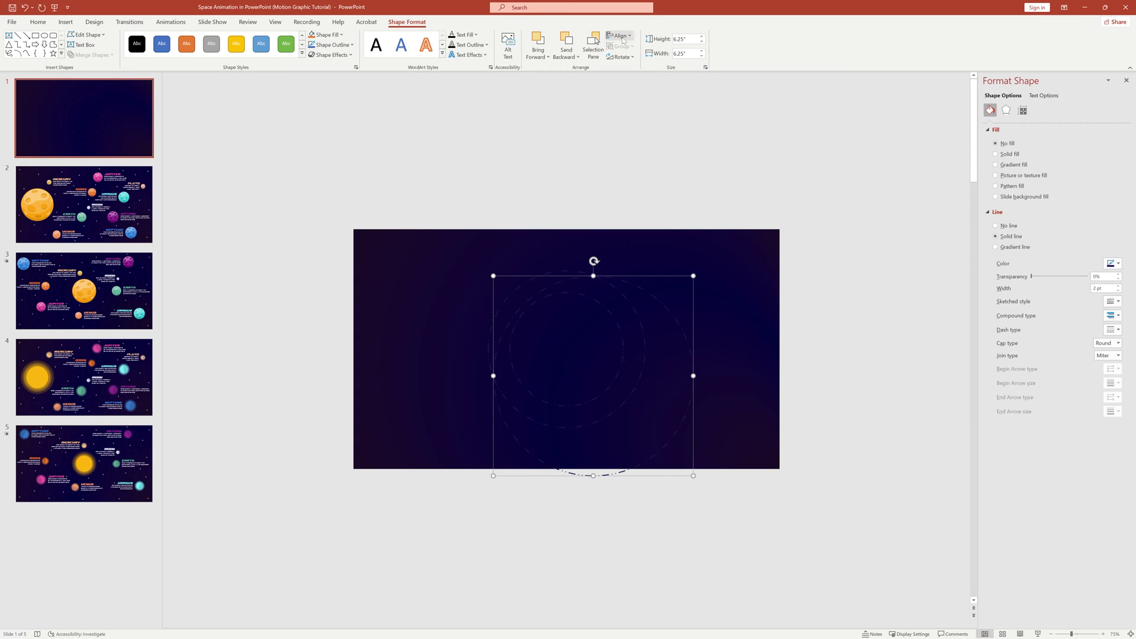
{"action": "left_click", "coordinate": [619, 35]}
{"action": "left_click", "coordinate": [636, 60]}
{"action": "left_click", "coordinate": [619, 36]}
{"action": "left_click", "coordinate": [649, 102]}
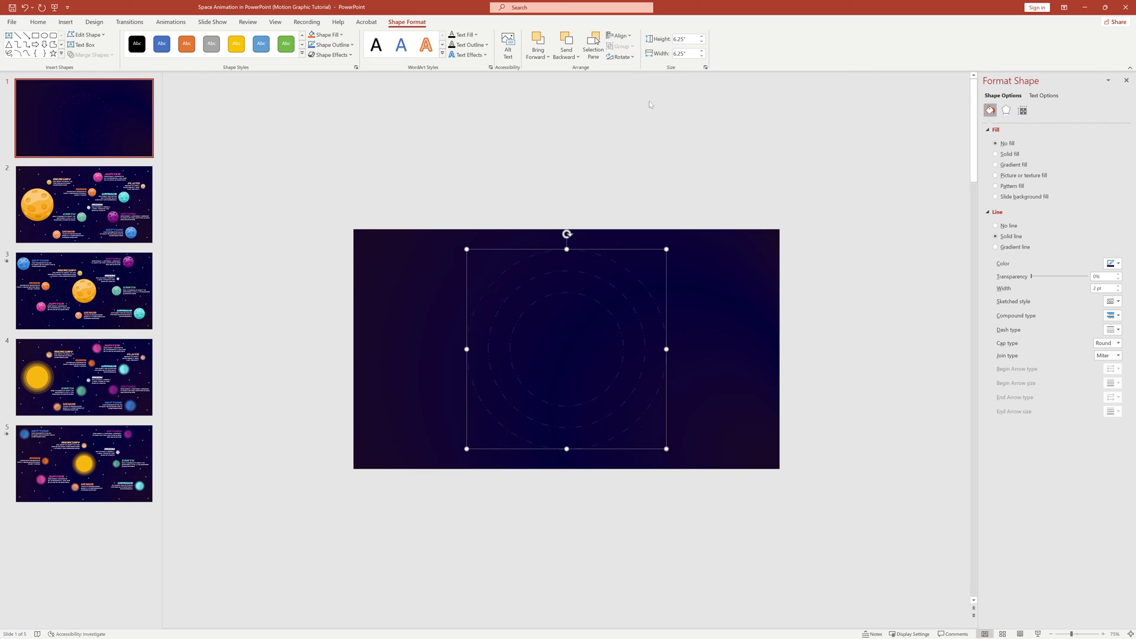
Add a 7.6" ring centred on the slide.
{"action": "key", "text": "alt+j"}
{"action": "type", "text": "dh"}
{"action": "type", "text": "7.6"}
{"action": "key", "text": "Return"}
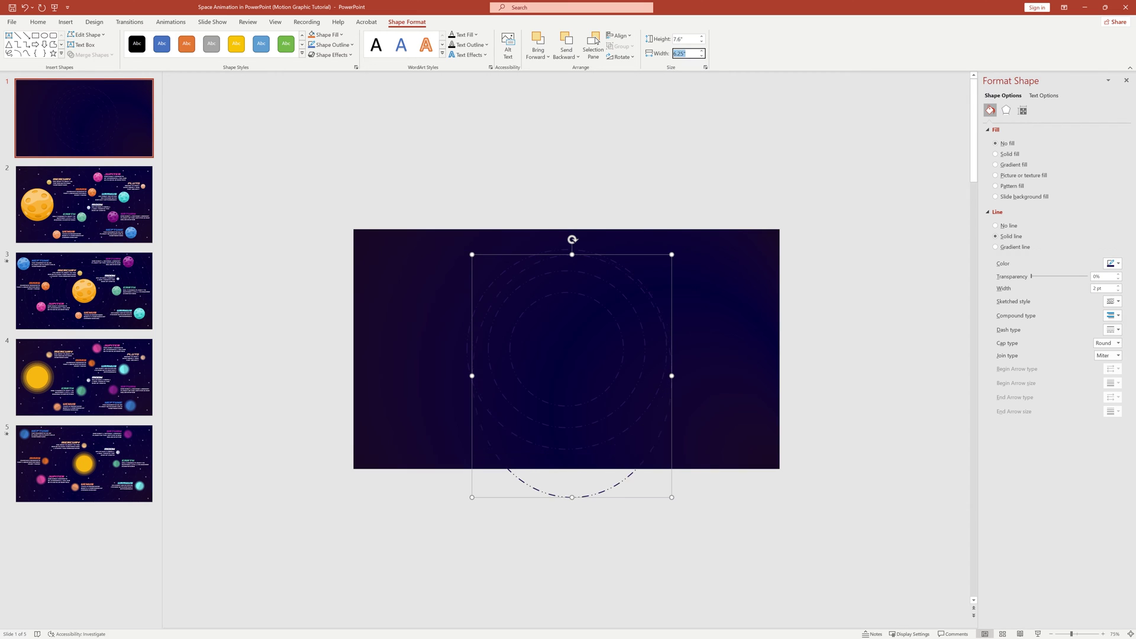
{"action": "left_click", "coordinate": [619, 35]}
{"action": "left_click", "coordinate": [636, 61]}
{"action": "left_click", "coordinate": [629, 40]}
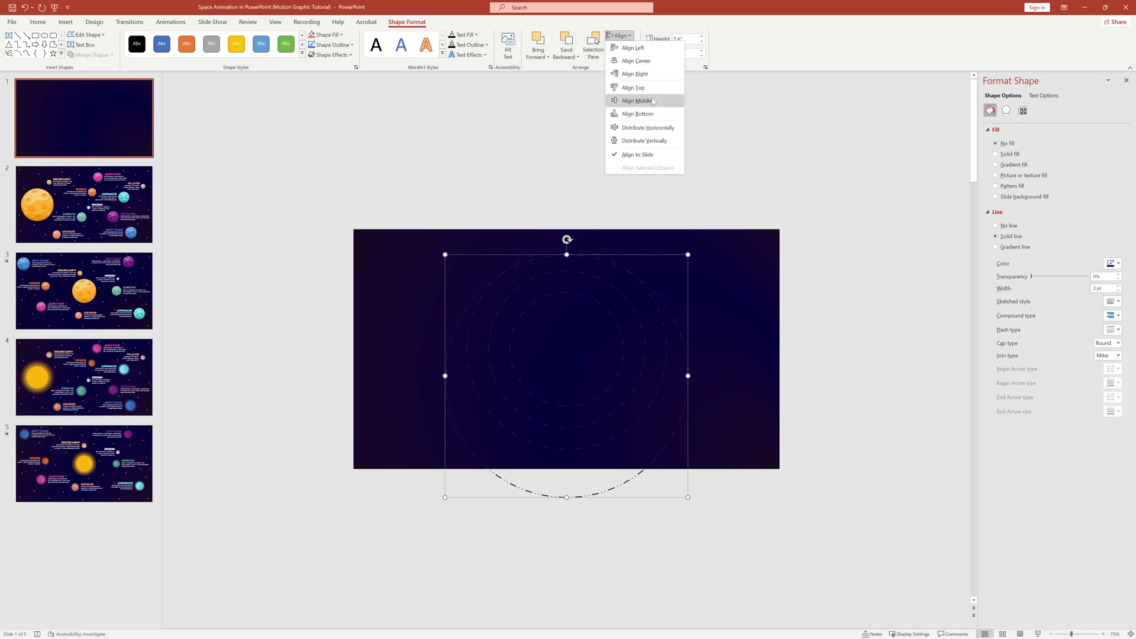
{"action": "left_click", "coordinate": [651, 102]}
Add an 8.95" by 8.95" ring centred on the slide.
{"action": "key", "text": "alt+j"}
{"action": "type", "text": "dh"}
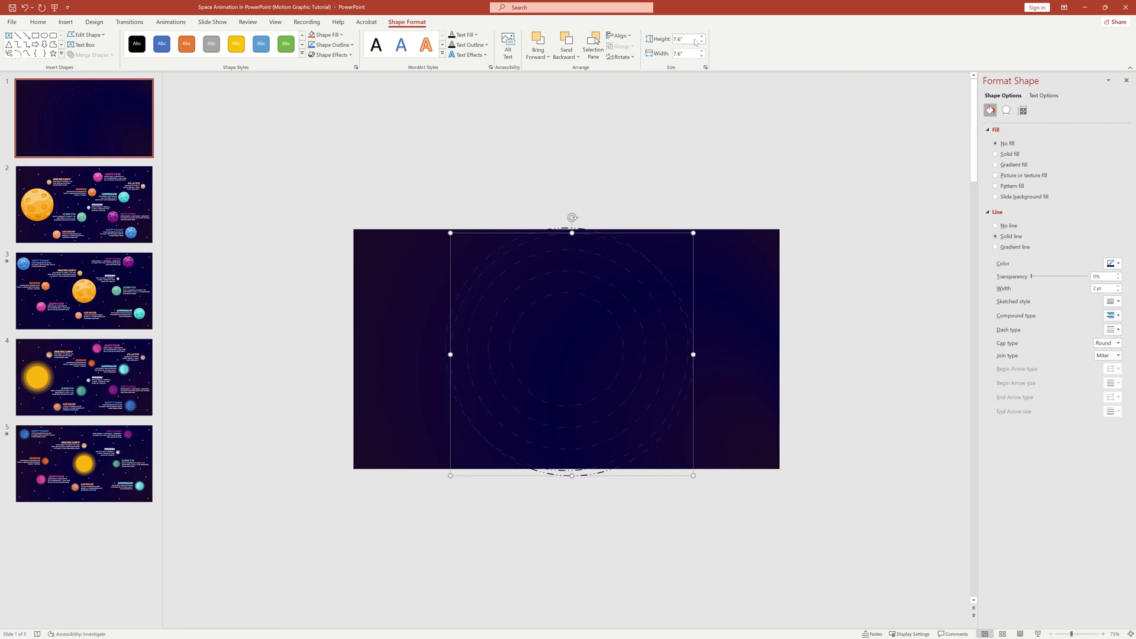
{"action": "type", "text": "8.95"}
{"action": "key", "text": "Tab"}
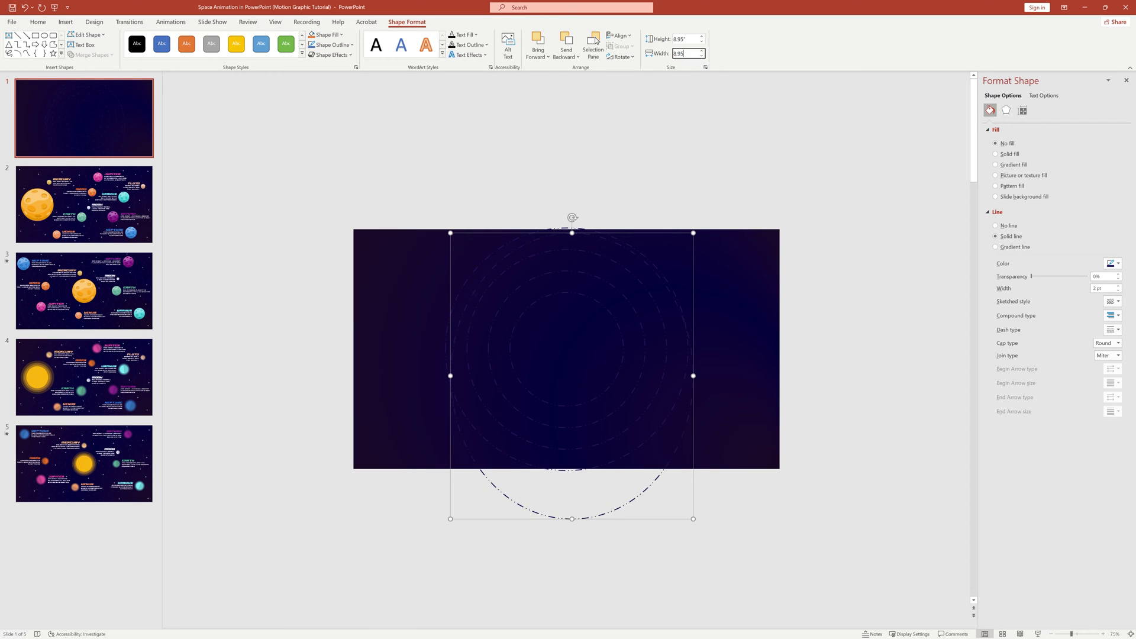
{"action": "type", "text": "8.95"}
{"action": "key", "text": "Return"}
{"action": "left_click", "coordinate": [619, 36]}
{"action": "left_click", "coordinate": [650, 59]}
{"action": "left_click", "coordinate": [619, 35]}
{"action": "left_click", "coordinate": [655, 105]}
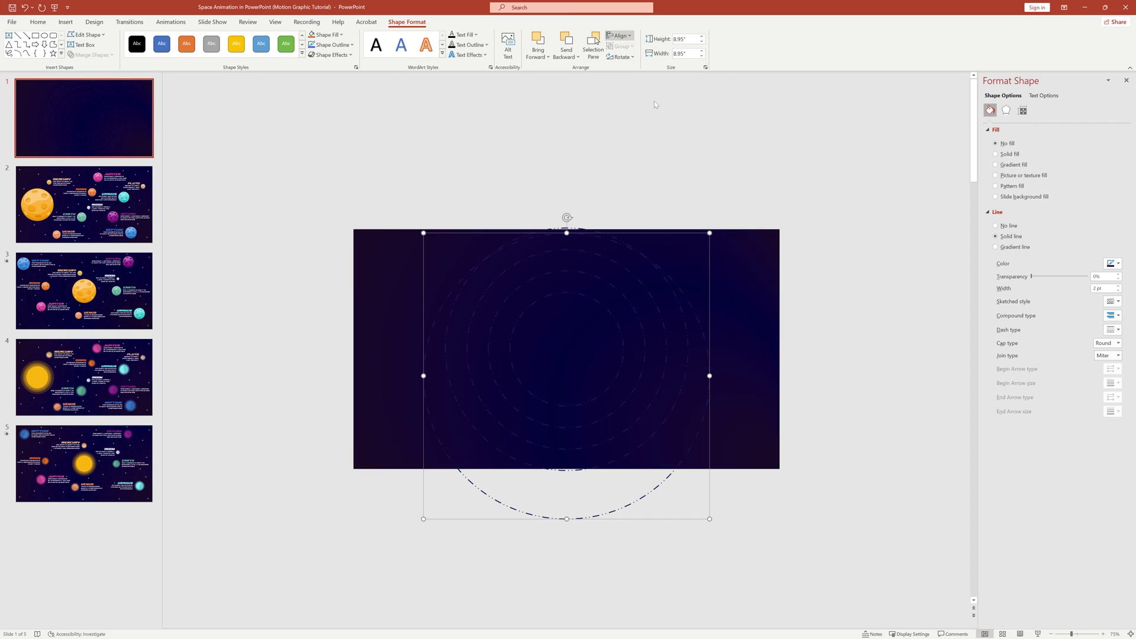
Add a 10.3" ring centred on the slide.
{"action": "left_click", "coordinate": [686, 39]}
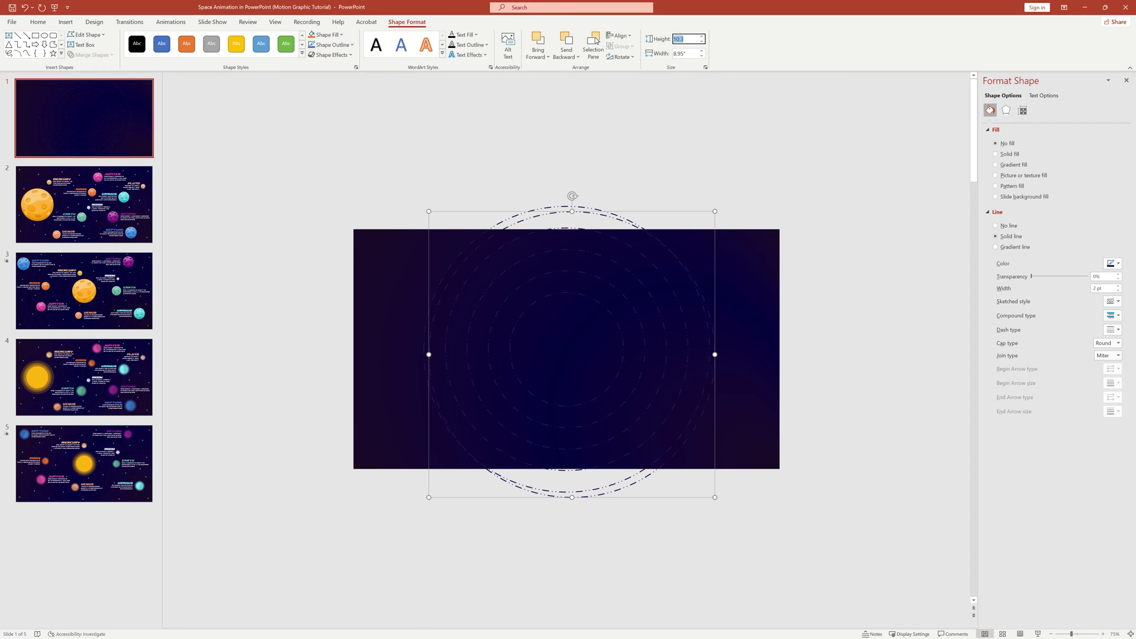
{"action": "key", "text": "Return"}
{"action": "left_click", "coordinate": [620, 35]}
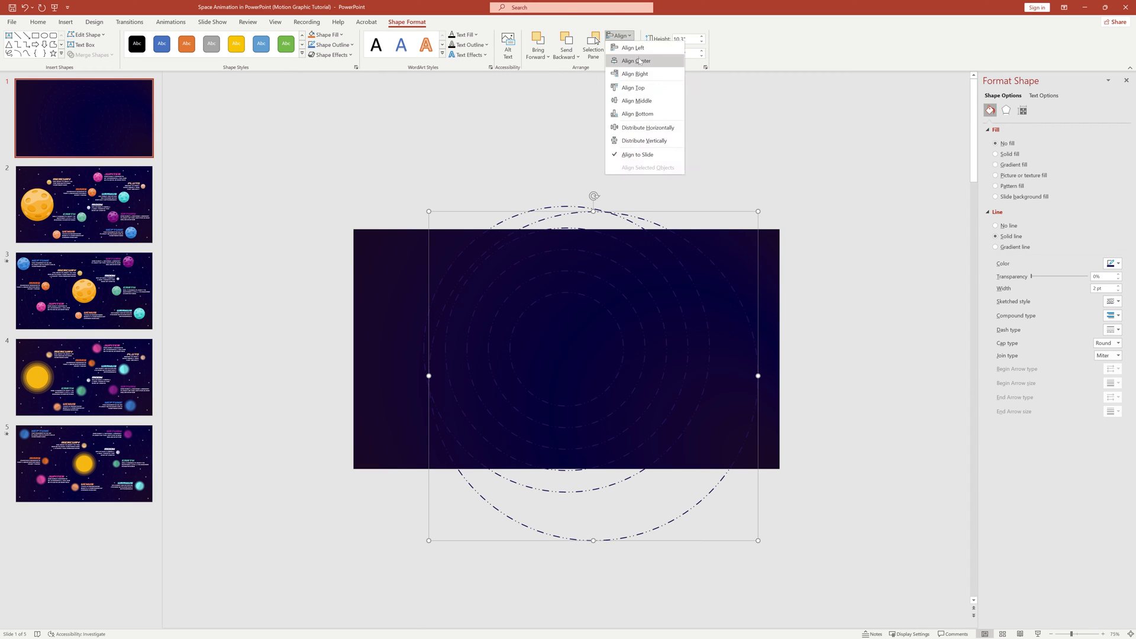
{"action": "left_click", "coordinate": [650, 58]}
{"action": "left_click", "coordinate": [619, 35]}
{"action": "left_click", "coordinate": [636, 99]}
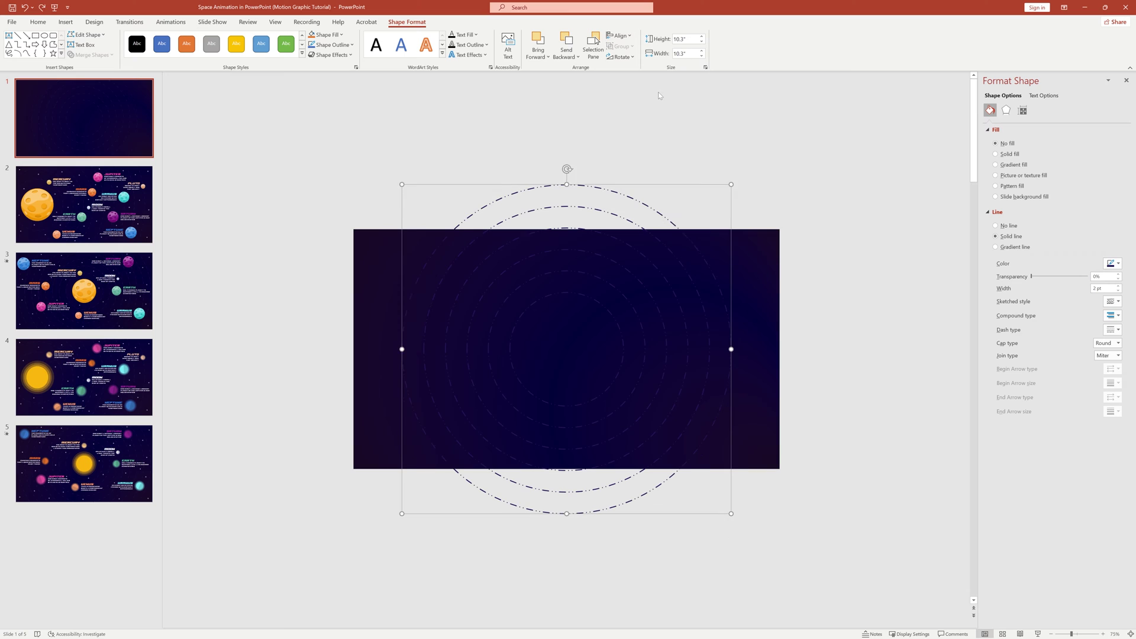
Add an 11.65" by 11.65" ring centred on the slide.
{"action": "left_click", "coordinate": [686, 39]}
{"action": "type", "text": "11.65"}
{"action": "key", "text": "Tab"}
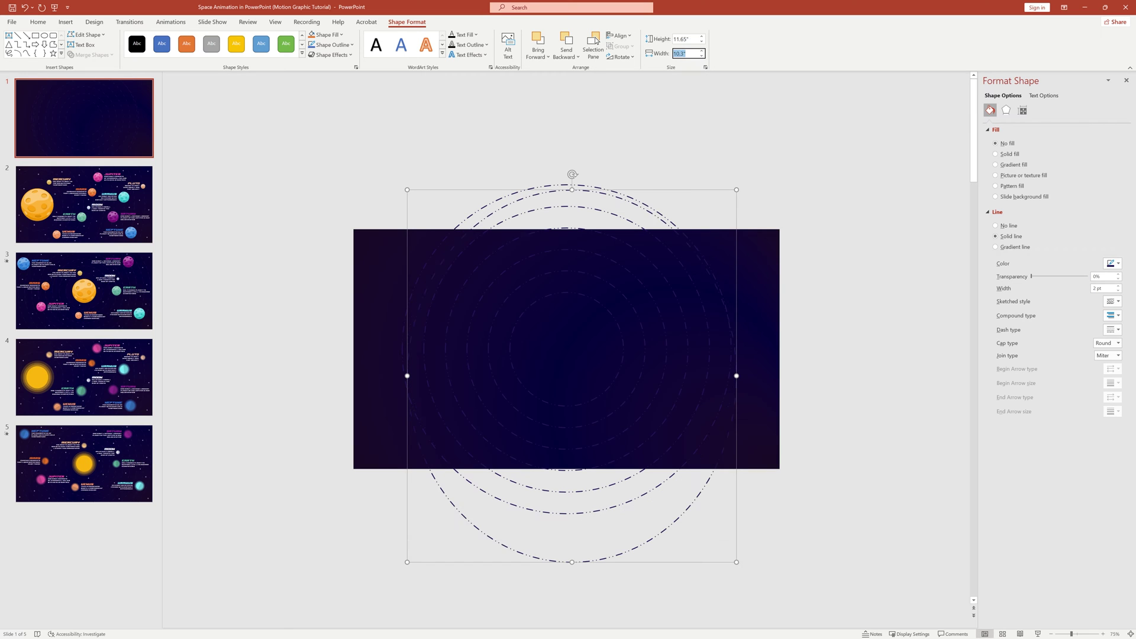
{"action": "type", "text": "11.65"}
{"action": "key", "text": "Return"}
{"action": "left_click", "coordinate": [620, 36]}
{"action": "left_click", "coordinate": [636, 60]}
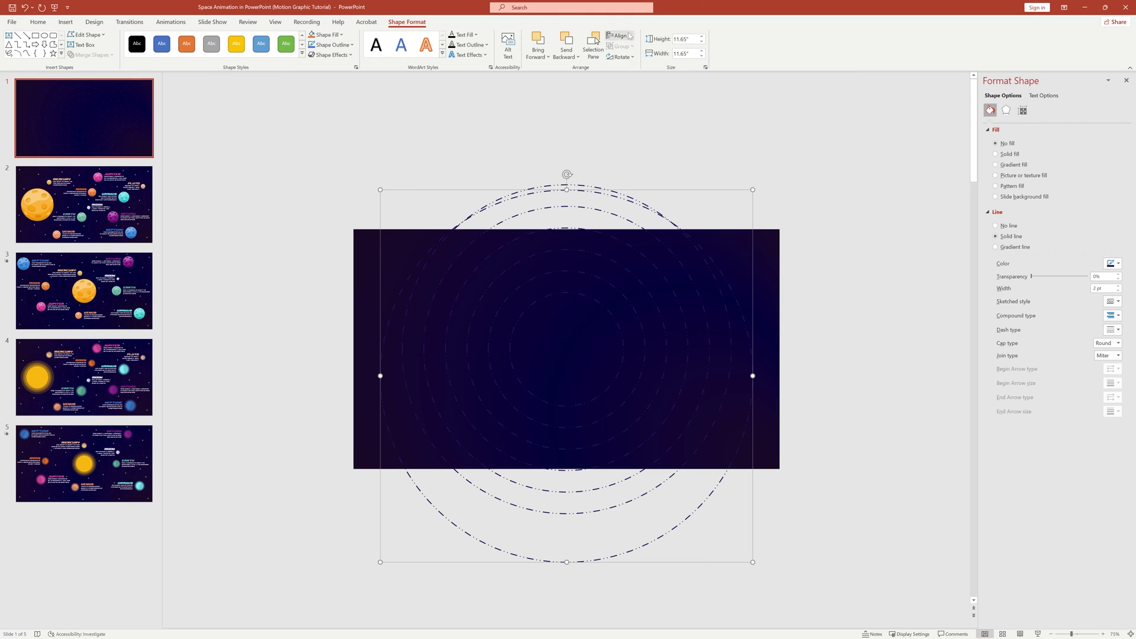
{"action": "left_click", "coordinate": [619, 36]}
{"action": "left_click", "coordinate": [631, 100]}
Add the outermost 13" ring centred on the slide, then deselect the rings.
{"action": "key", "text": "ctrl+d"}
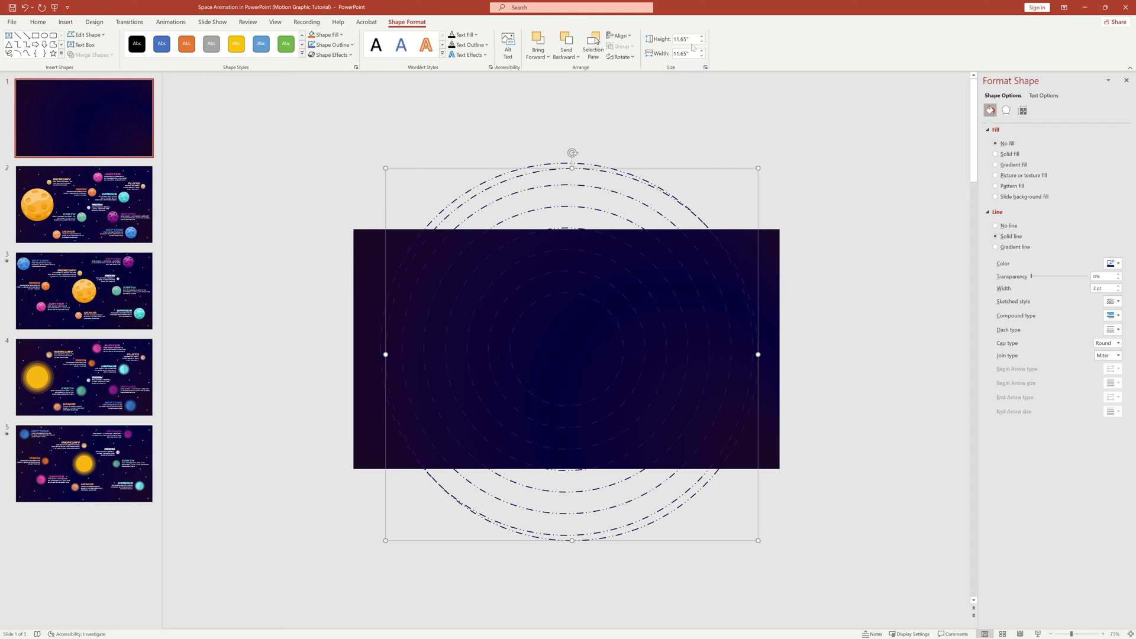
{"action": "left_click", "coordinate": [686, 39]}
{"action": "type", "text": "1"}
{"action": "type", "text": "3"}
{"action": "key", "text": "Tab"}
{"action": "type", "text": "13"}
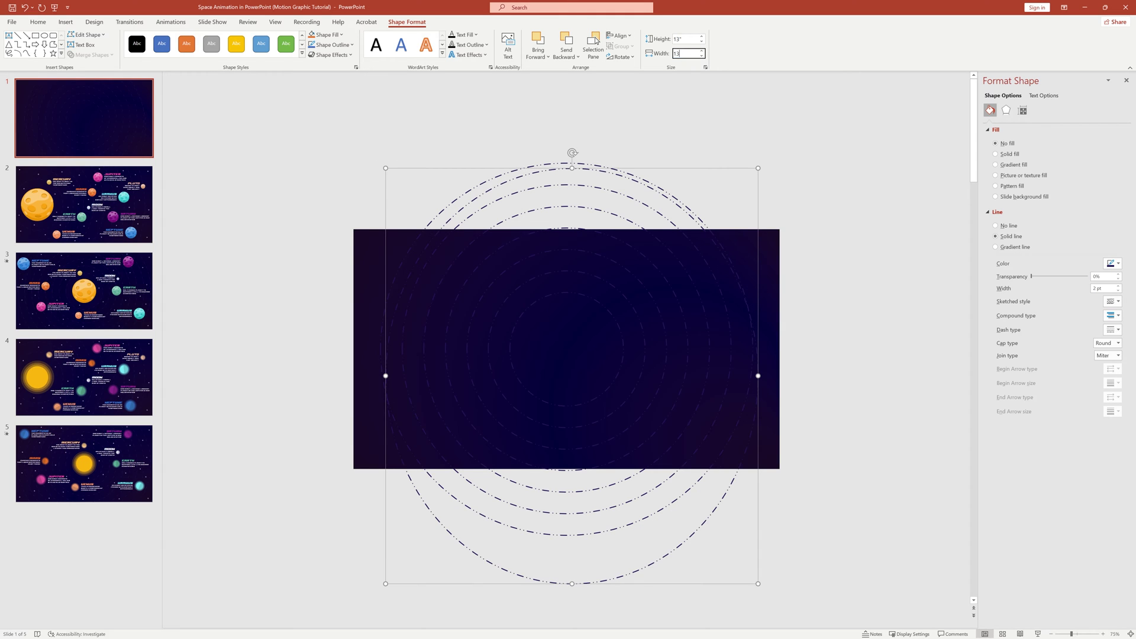
{"action": "key", "text": "Return"}
{"action": "left_click", "coordinate": [619, 36]}
{"action": "left_click", "coordinate": [636, 61]}
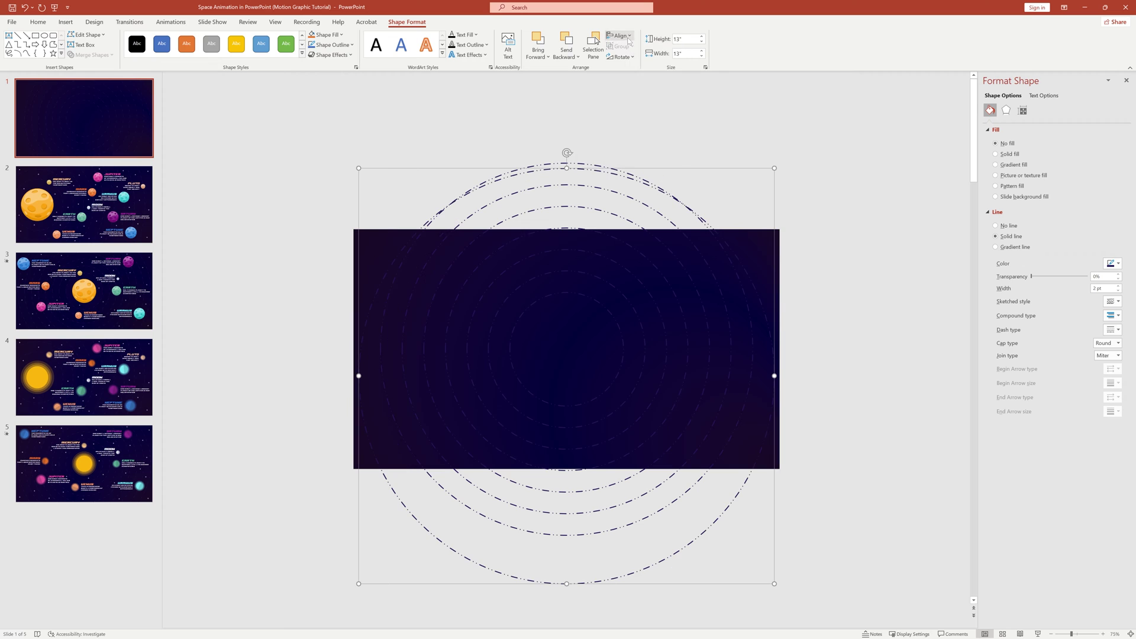
{"action": "left_click", "coordinate": [619, 35]}
{"action": "left_click", "coordinate": [646, 99]}
{"action": "left_click", "coordinate": [787, 301]}
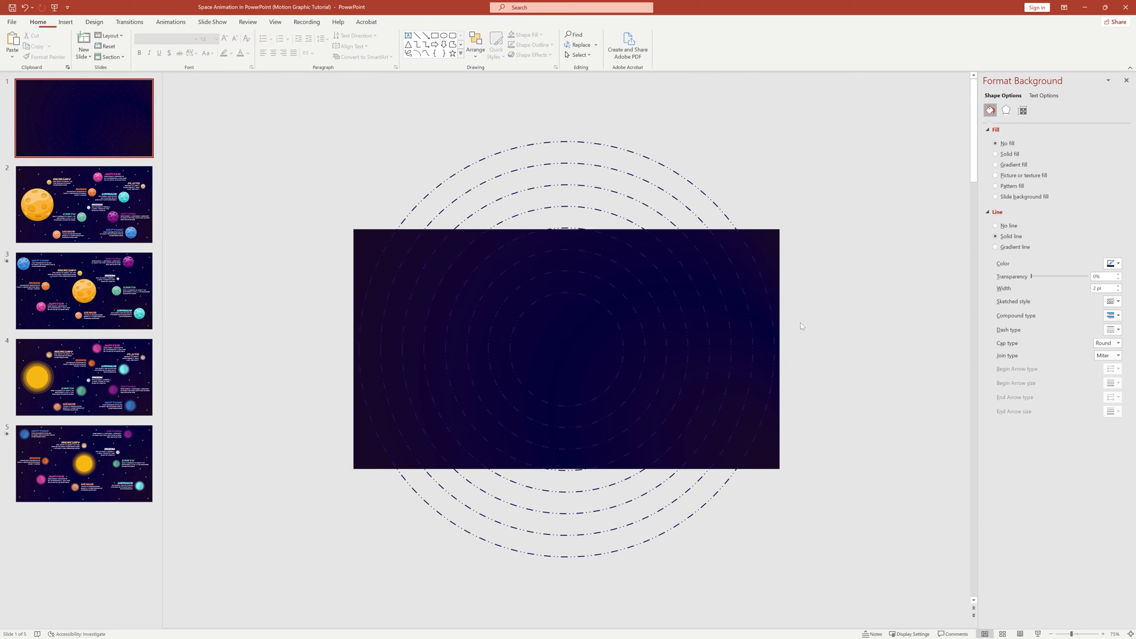
{"action": "scroll", "coordinate": [584, 358], "scroll_direction": "up", "scroll_amount": 6}
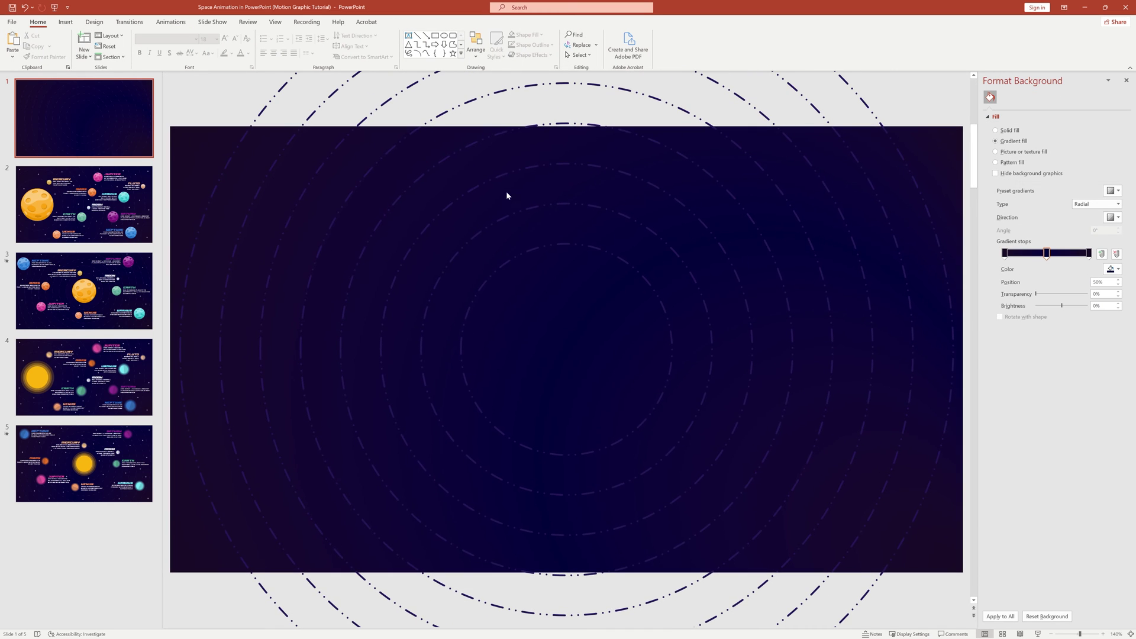
Draw a 2.4" by 2.4" circle and centre it on the slide.
{"action": "left_click", "coordinate": [444, 36]}
{"action": "left_click_drag", "start_coordinate": [567, 349], "coordinate": [613, 404]}
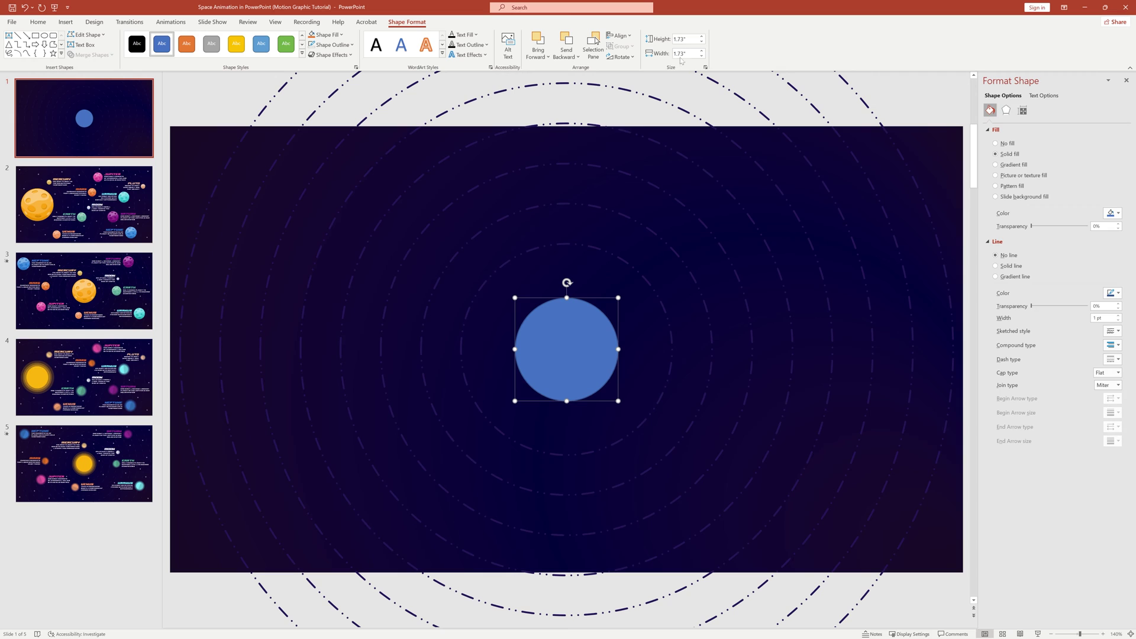
{"action": "left_click", "coordinate": [690, 40]}
{"action": "type", "text": "2.4"}
{"action": "key", "text": "Tab"}
{"action": "type", "text": "2.4"}
{"action": "key", "text": "Return"}
{"action": "left_click", "coordinate": [618, 35]}
{"action": "left_click", "coordinate": [635, 65]}
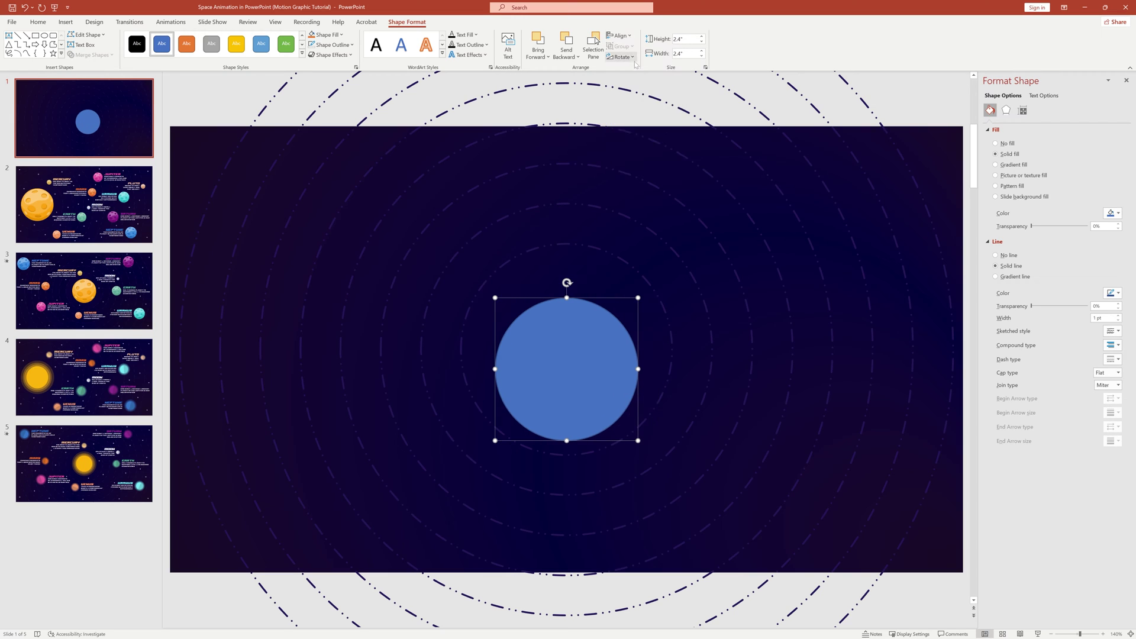
{"action": "left_click", "coordinate": [619, 35]}
{"action": "left_click", "coordinate": [636, 98]}
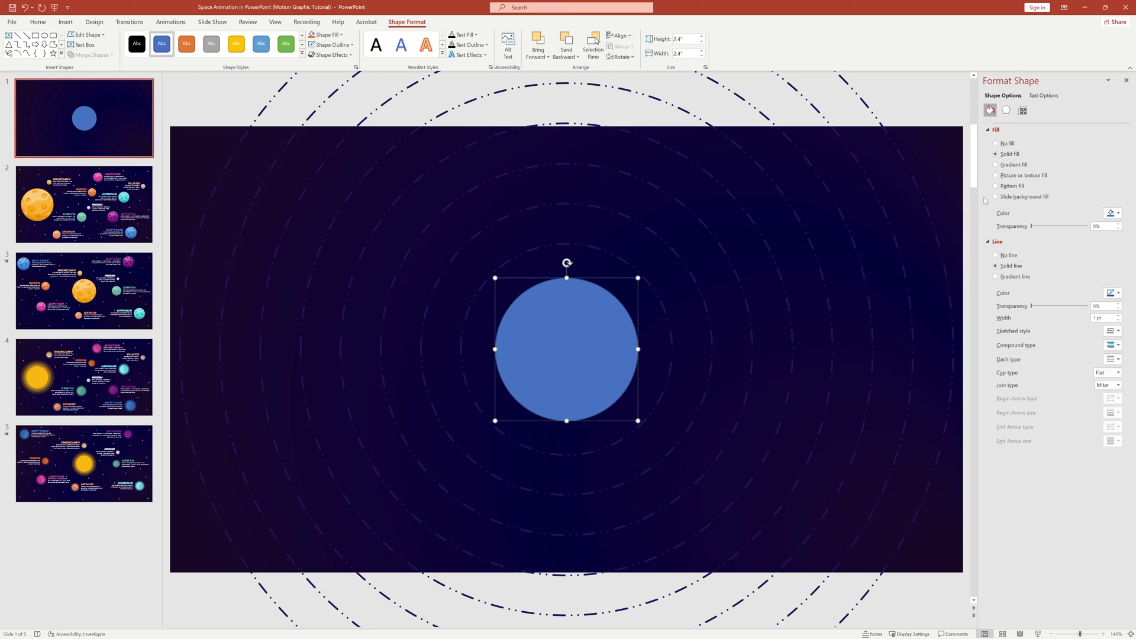
Remove the circle's outline and fill it with yellow #FEB50C.
{"action": "left_click", "coordinate": [996, 256]}
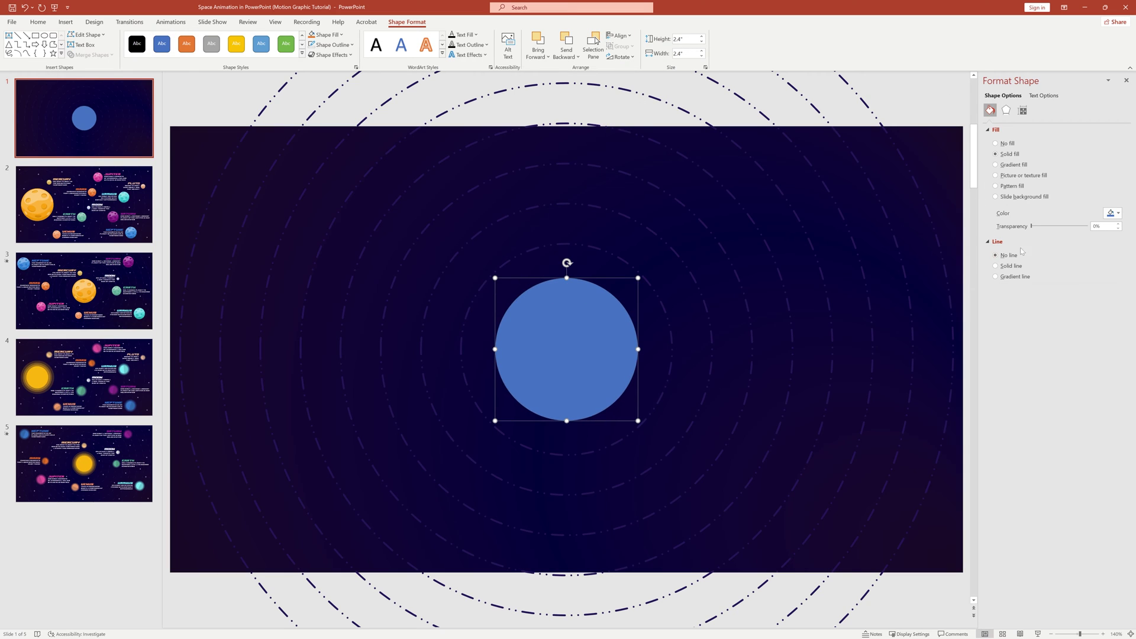
{"action": "left_click", "coordinate": [1114, 213]}
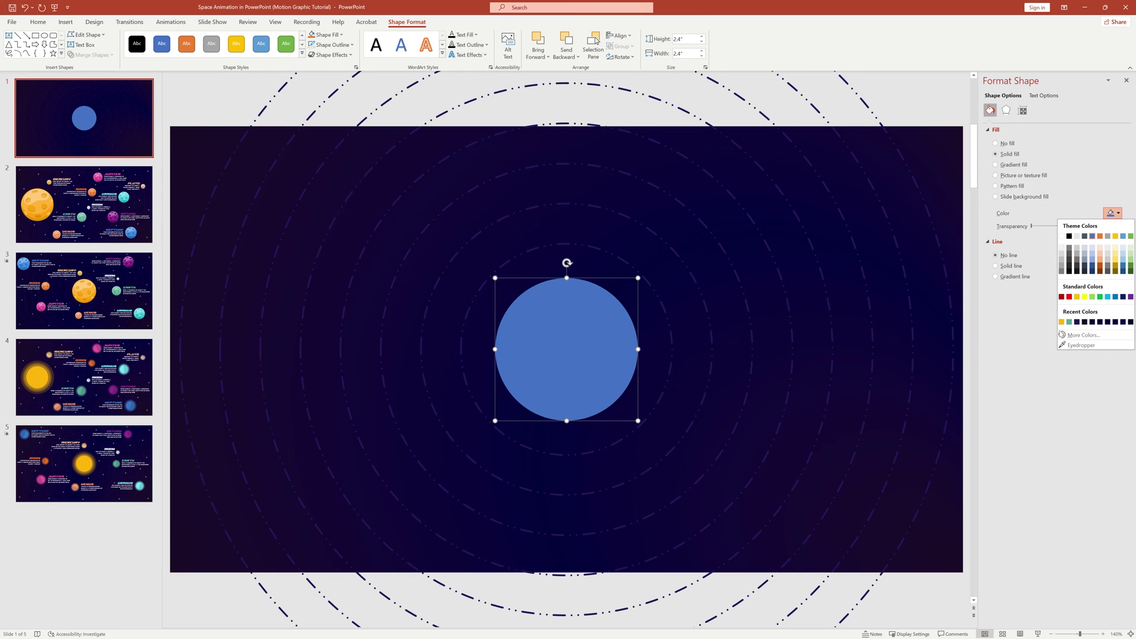
{"action": "left_click", "coordinate": [1082, 335]}
{"action": "left_click_drag", "start_coordinate": [544, 360], "coordinate": [581, 362]}
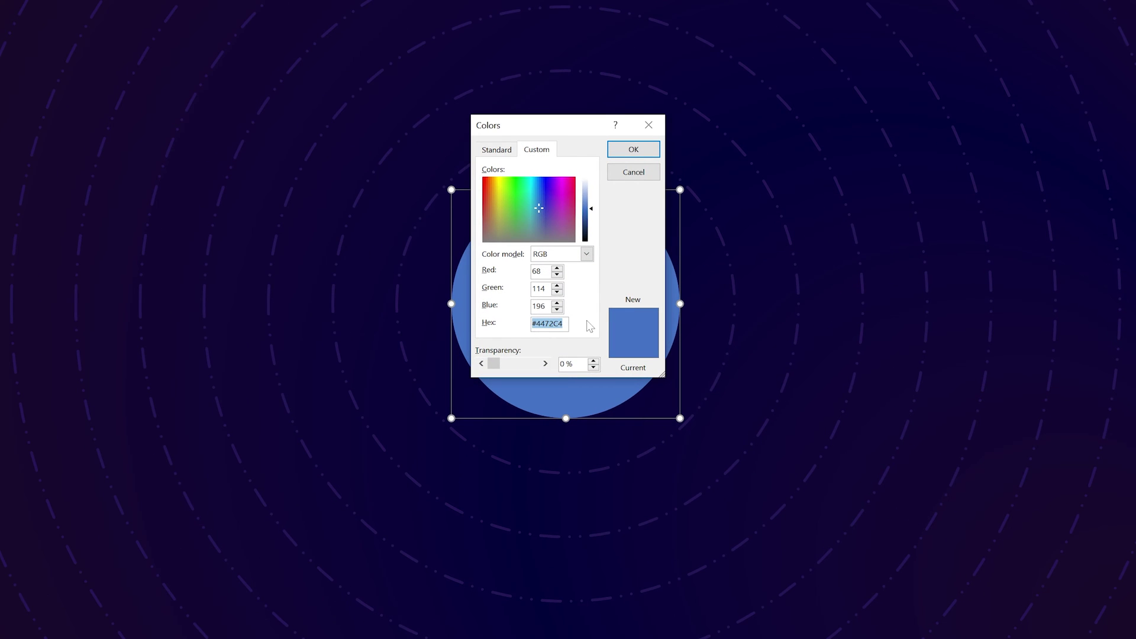
{"action": "type", "text": "#FEB50C"}
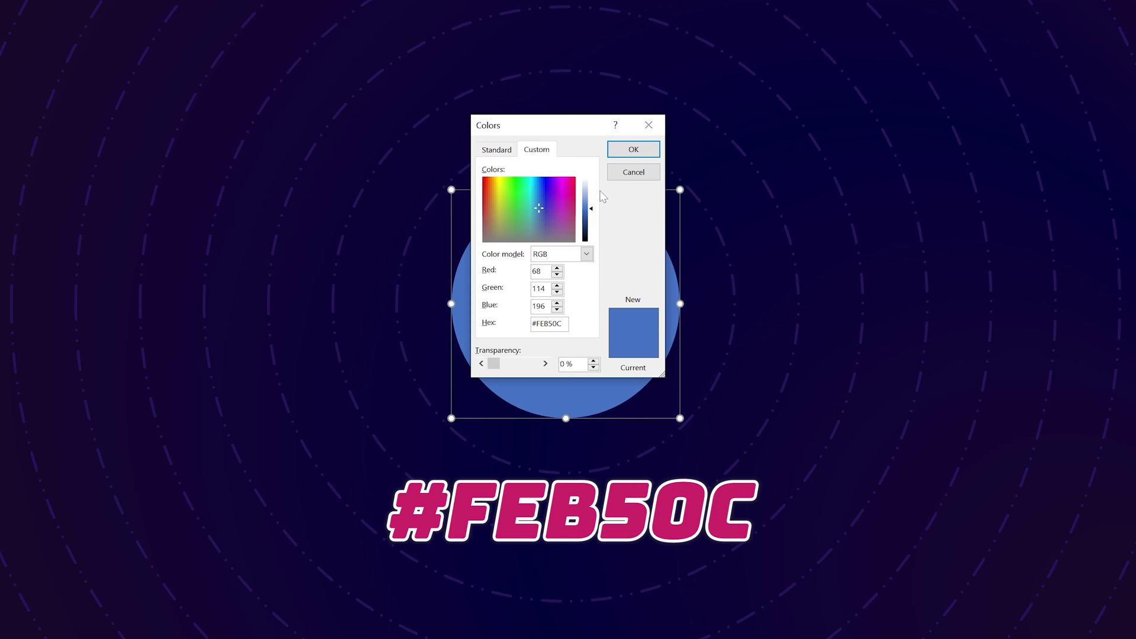
{"action": "left_click", "coordinate": [615, 150]}
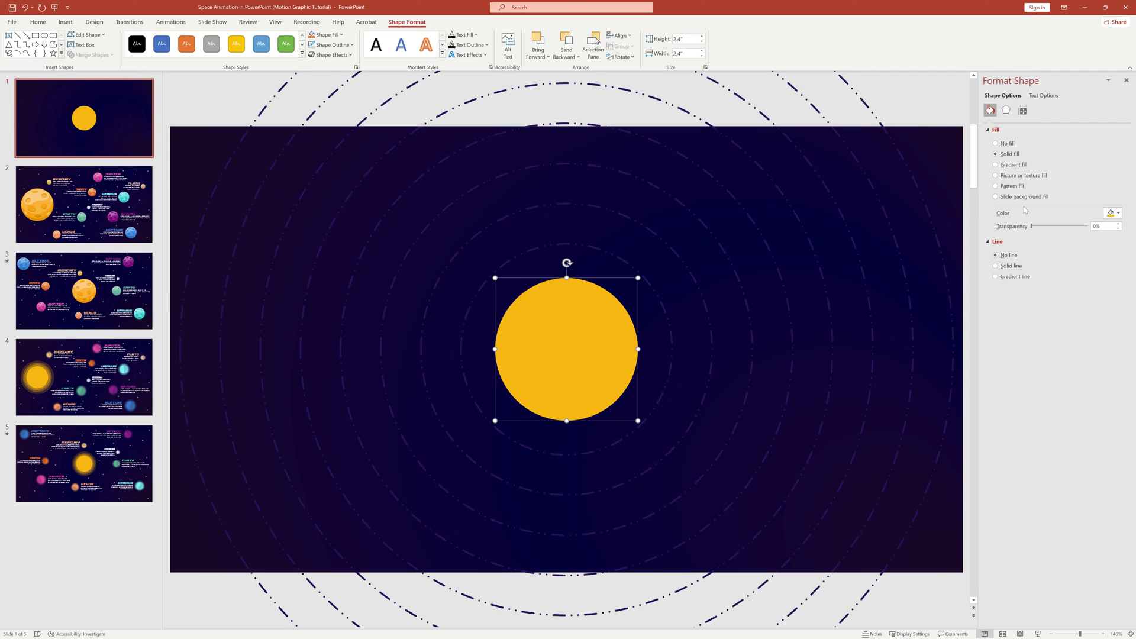
Make the outer ring 80% transparent, then add a centred 2.1" copy at 70% transparency.
{"action": "type", "text": "80"}
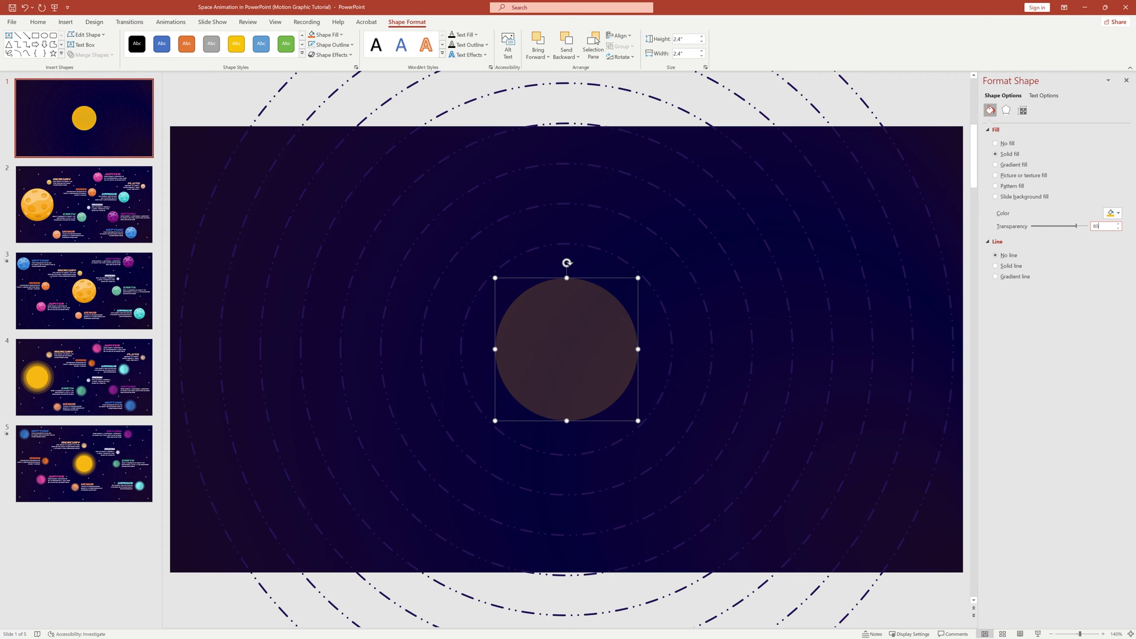
{"action": "key", "text": "ctrl+d"}
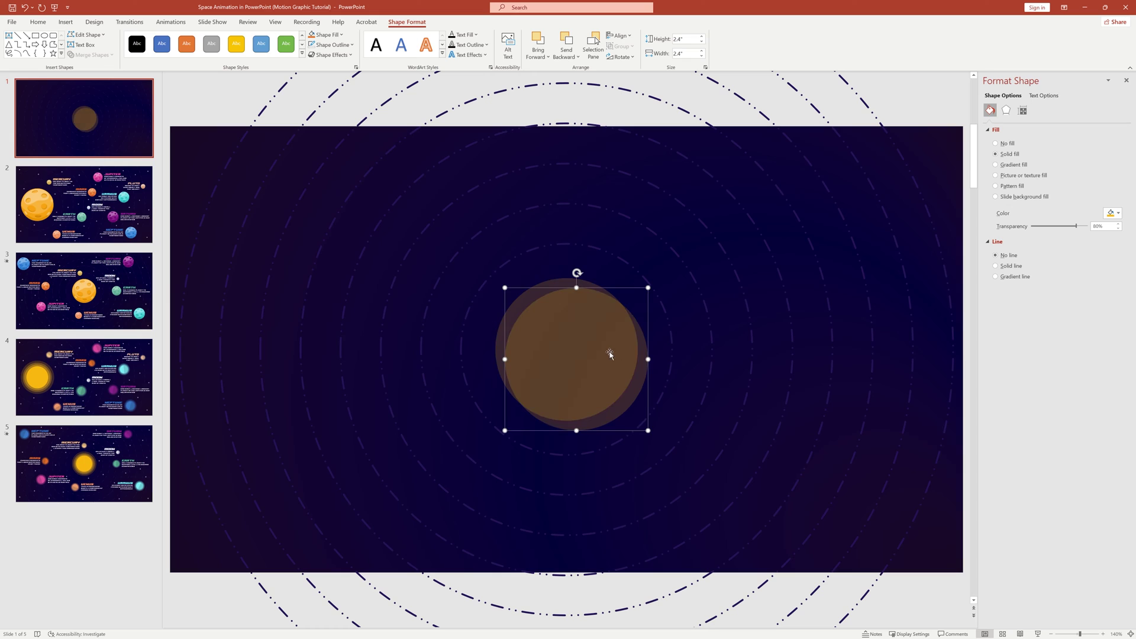
{"action": "left_click", "coordinate": [684, 40]}
{"action": "left_click", "coordinate": [691, 53]}
{"action": "type", "text": "2.1"}
{"action": "key", "text": "Return"}
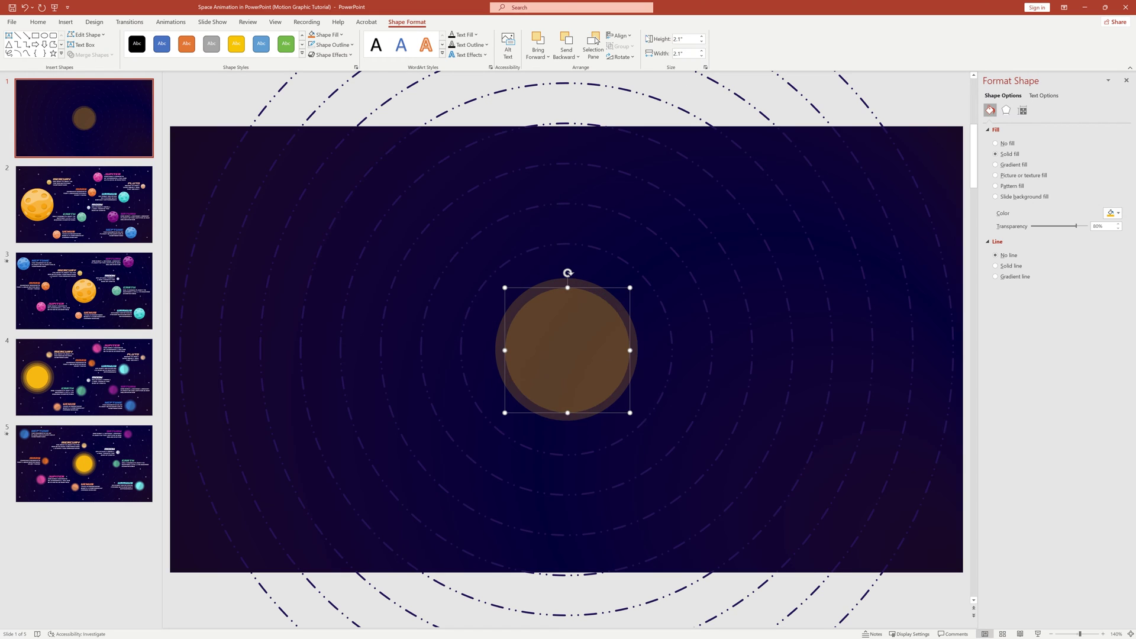
{"action": "left_click", "coordinate": [618, 35]}
{"action": "left_click", "coordinate": [643, 56]}
{"action": "left_click", "coordinate": [618, 36]}
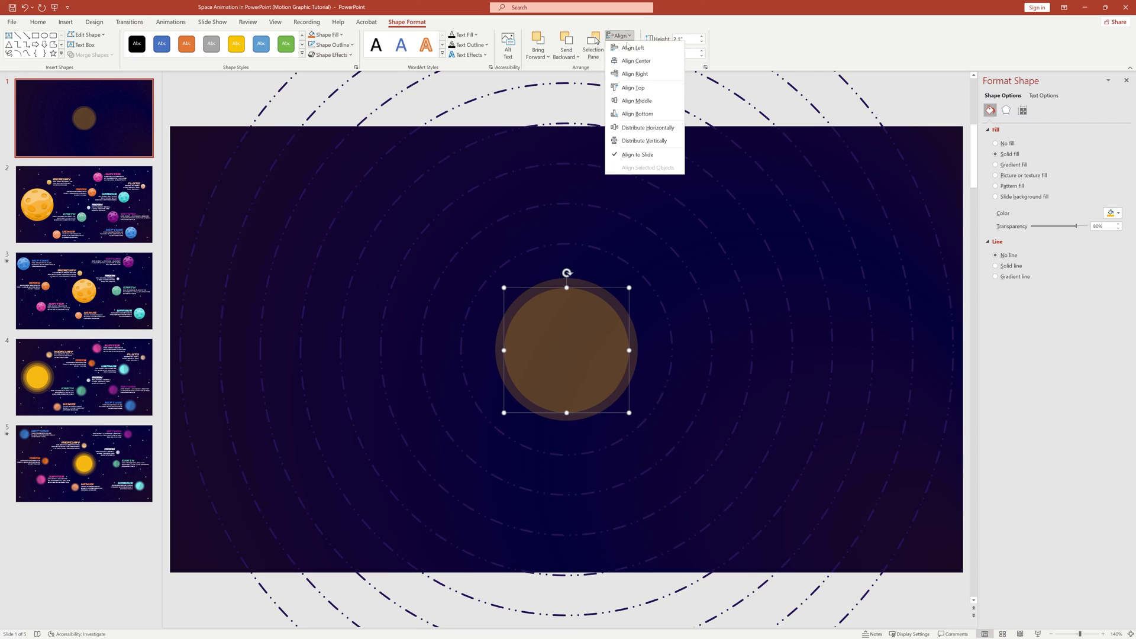
{"action": "left_click", "coordinate": [650, 109]}
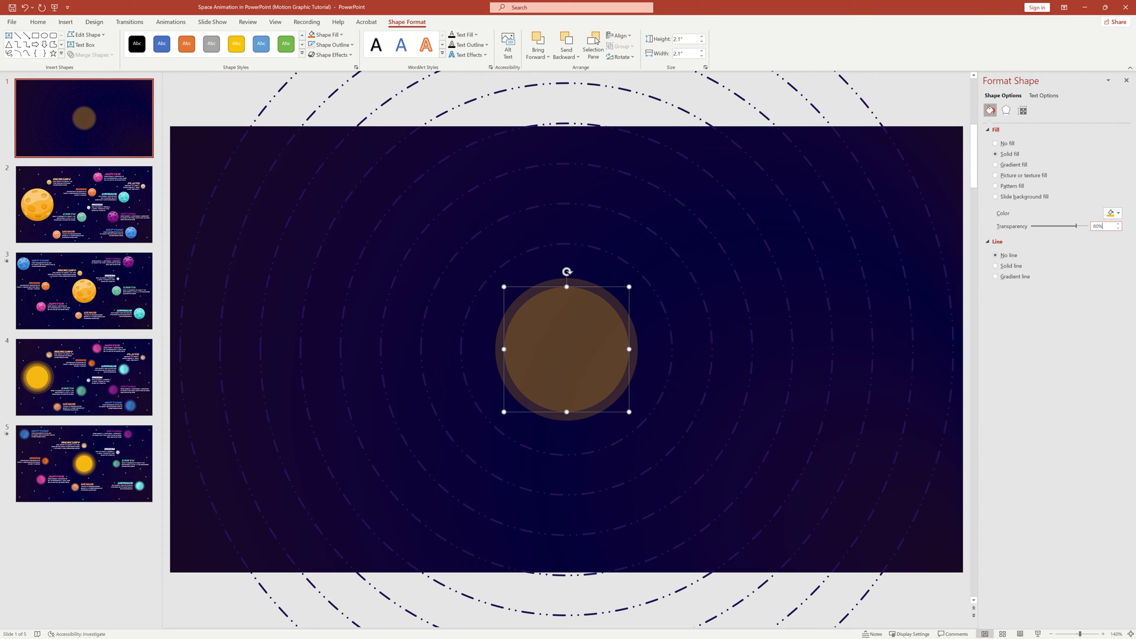
{"action": "type", "text": "70"}
{"action": "key", "text": "Return"}
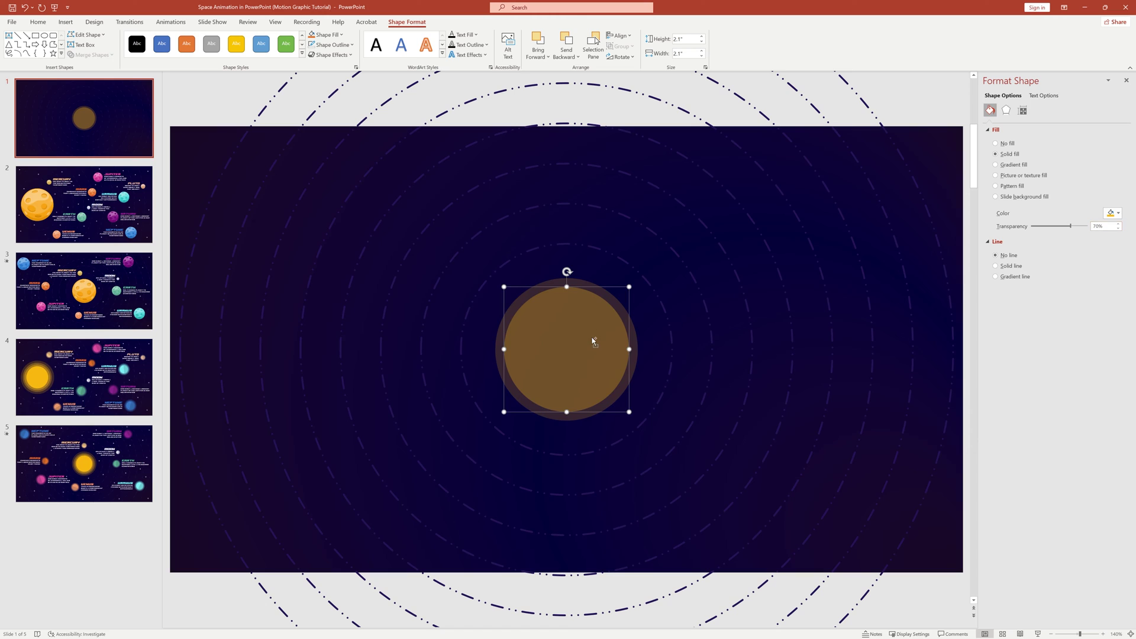
Add a centred 1.85" copy of the ring at 60% transparency.
{"action": "key", "text": "ctrl+d"}
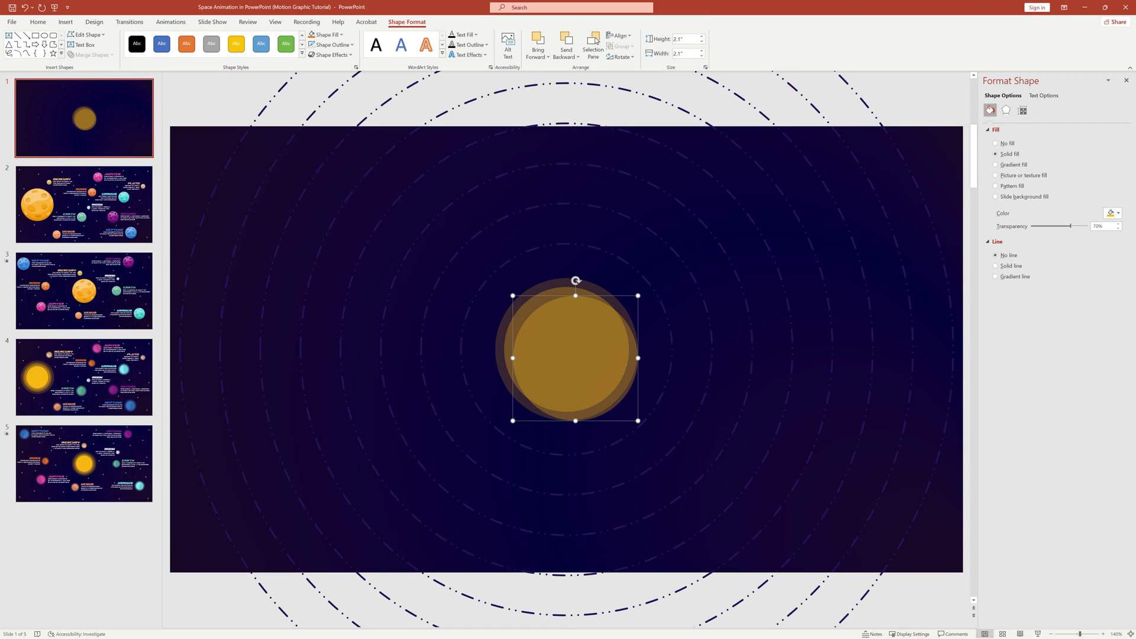
{"action": "key", "text": "alt+j"}
{"action": "type", "text": "dh1"}
{"action": "key", "text": "Tab"}
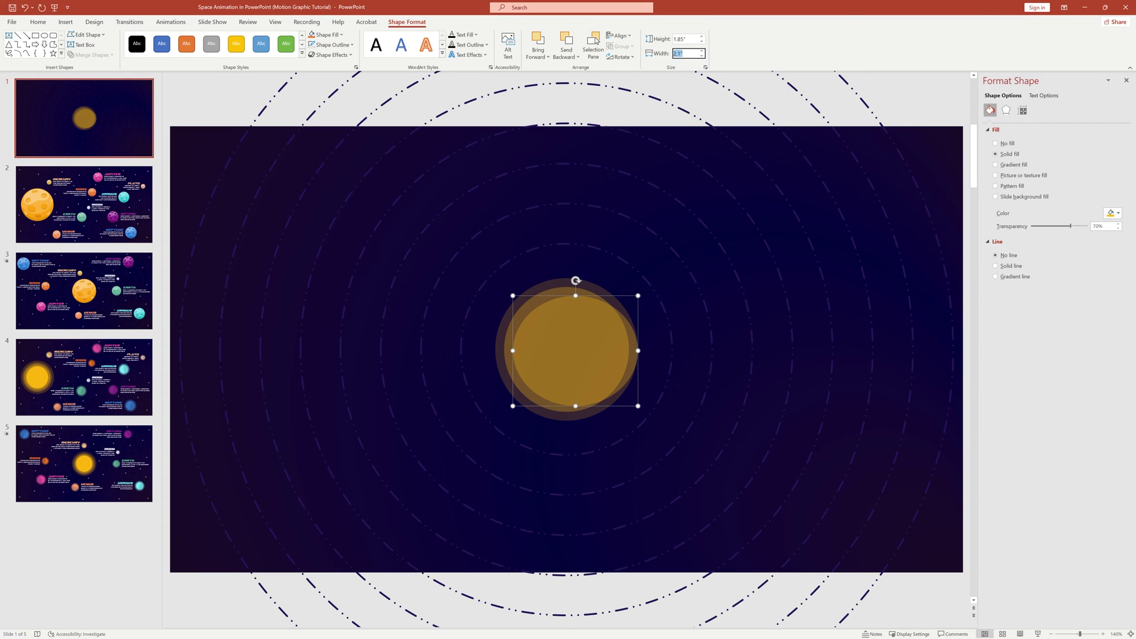
{"action": "type", "text": "1.85"}
{"action": "key", "text": "Return"}
{"action": "left_click", "coordinate": [619, 36]}
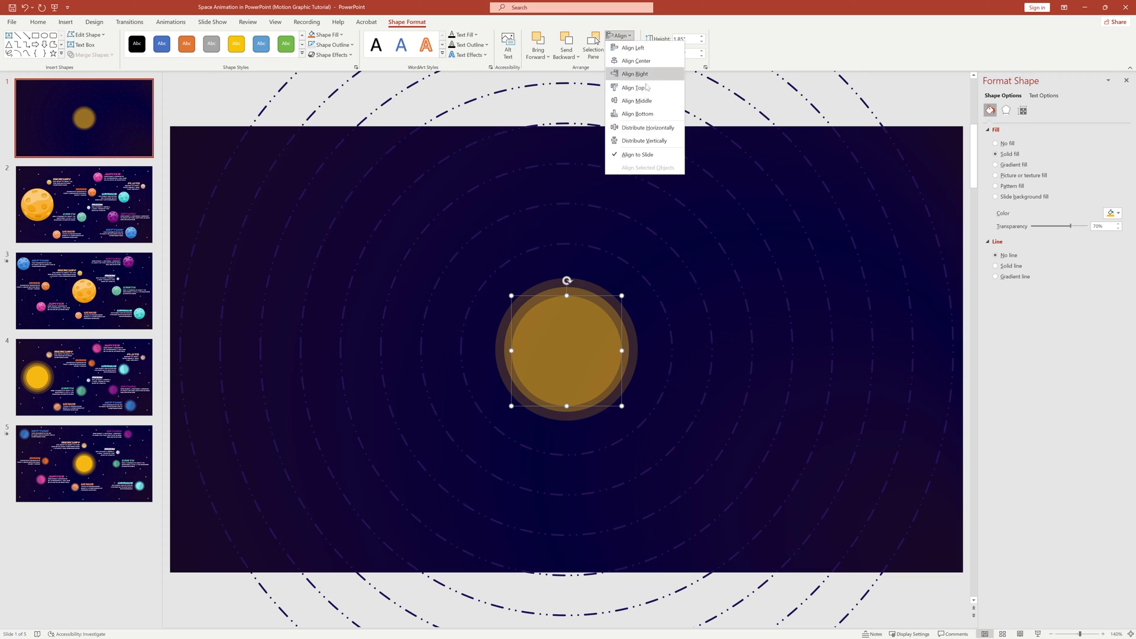
{"action": "left_click", "coordinate": [639, 101]}
{"action": "left_click", "coordinate": [1110, 229]}
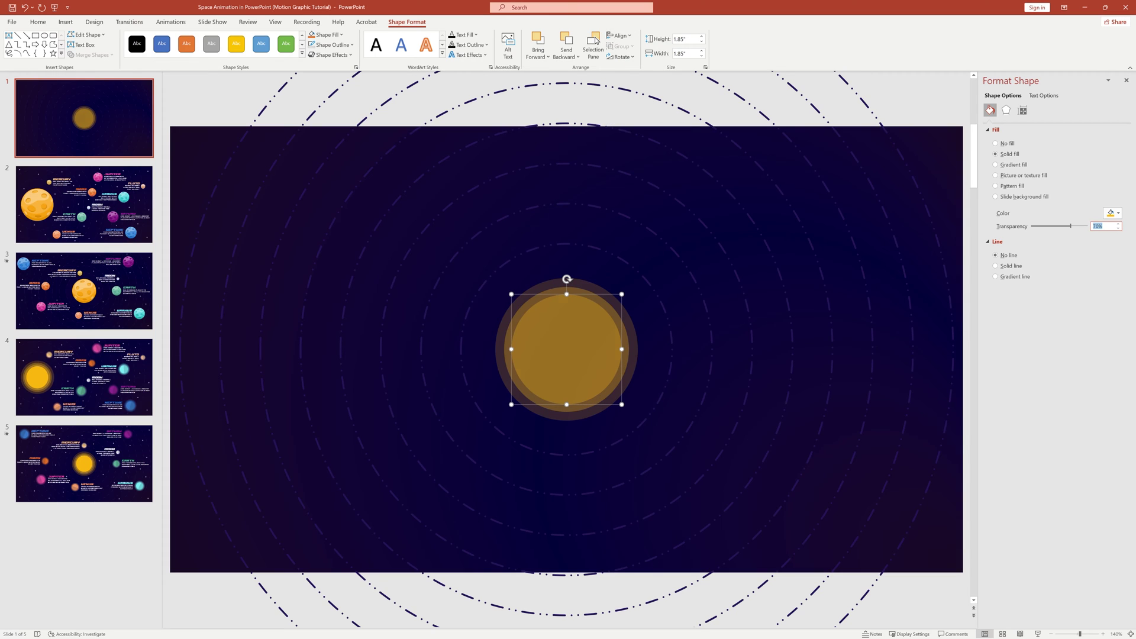
{"action": "type", "text": "60"}
{"action": "key", "text": "Return"}
Add a centred 1.58" core circle with 0% transparency, fully opaque.
{"action": "left_click_drag", "start_coordinate": [594, 330], "coordinate": [602, 338]}
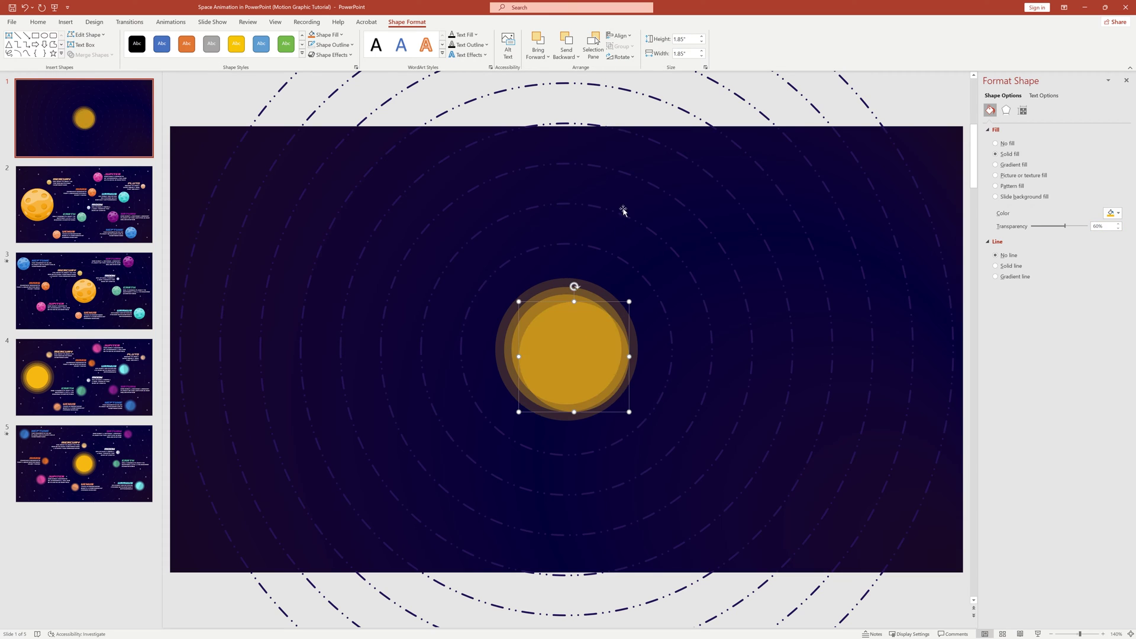
{"action": "left_click", "coordinate": [695, 39]}
{"action": "key", "text": "Tab"}
{"action": "type", "text": "1.58"}
{"action": "key", "text": "Return"}
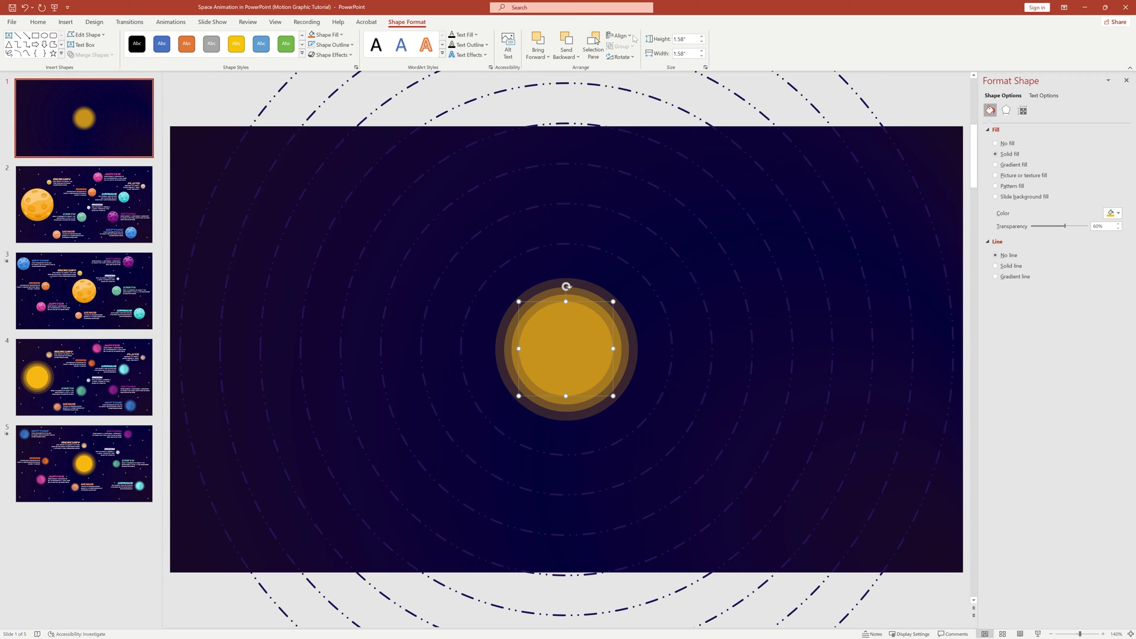
{"action": "left_click", "coordinate": [618, 35]}
{"action": "left_click", "coordinate": [618, 36]}
{"action": "left_click", "coordinate": [619, 36]}
{"action": "left_click", "coordinate": [654, 101]}
{"action": "key", "text": "ctrl+a"}
{"action": "type", "text": "0"}
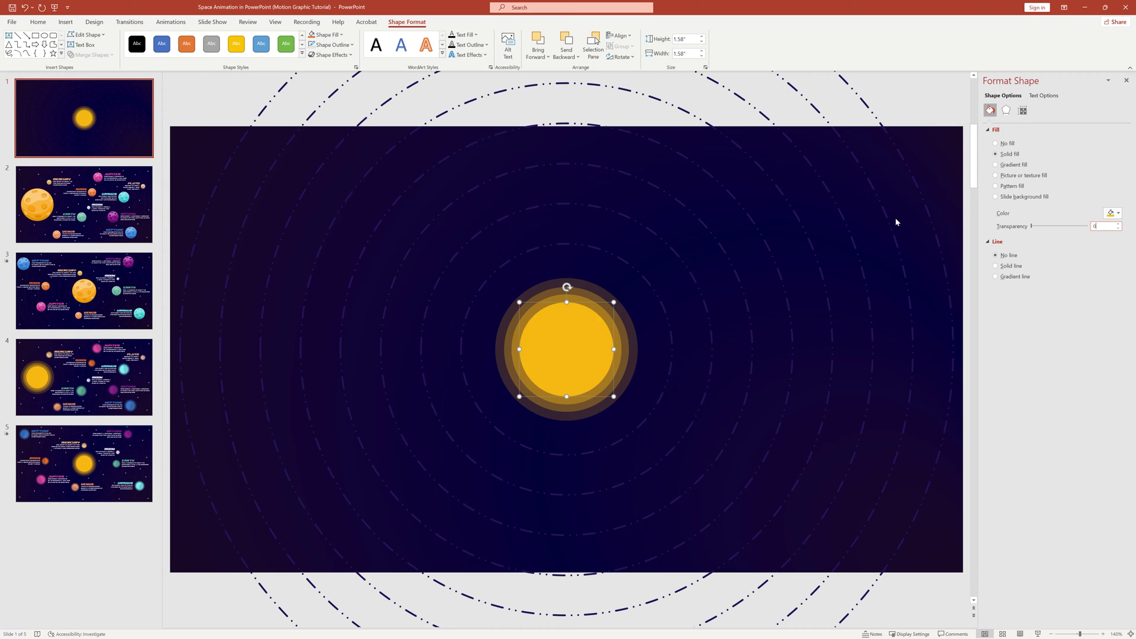
{"action": "left_click", "coordinate": [652, 356]}
Copy all the sun's circles to the right, shrink the copy to about 0.66", and nudge it onto the orbit.
{"action": "left_click_drag", "start_coordinate": [470, 259], "coordinate": [675, 448]}
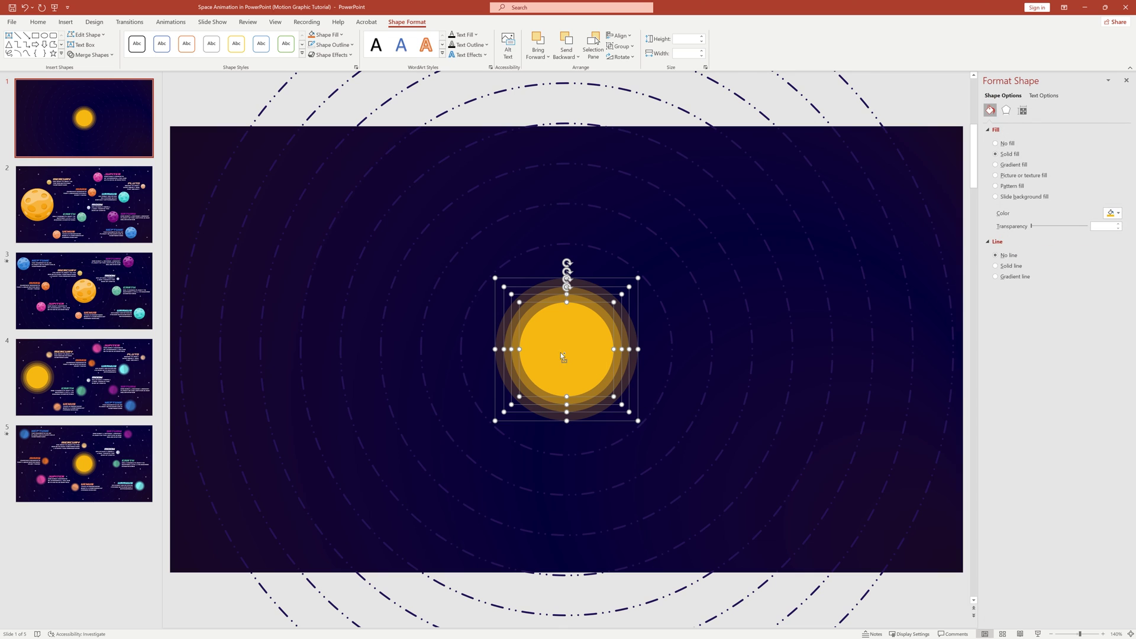
{"action": "left_click_drag", "start_coordinate": [561, 354], "coordinate": [744, 383]}
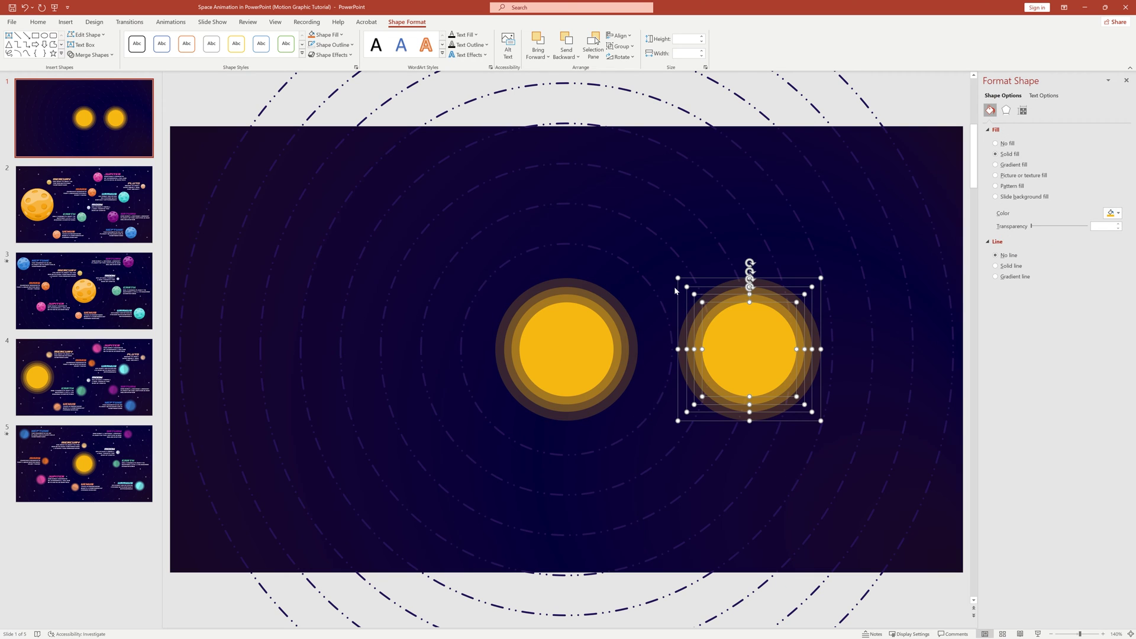
{"action": "left_click_drag", "start_coordinate": [687, 286], "coordinate": [756, 352]}
{"action": "left_click", "coordinate": [799, 346]}
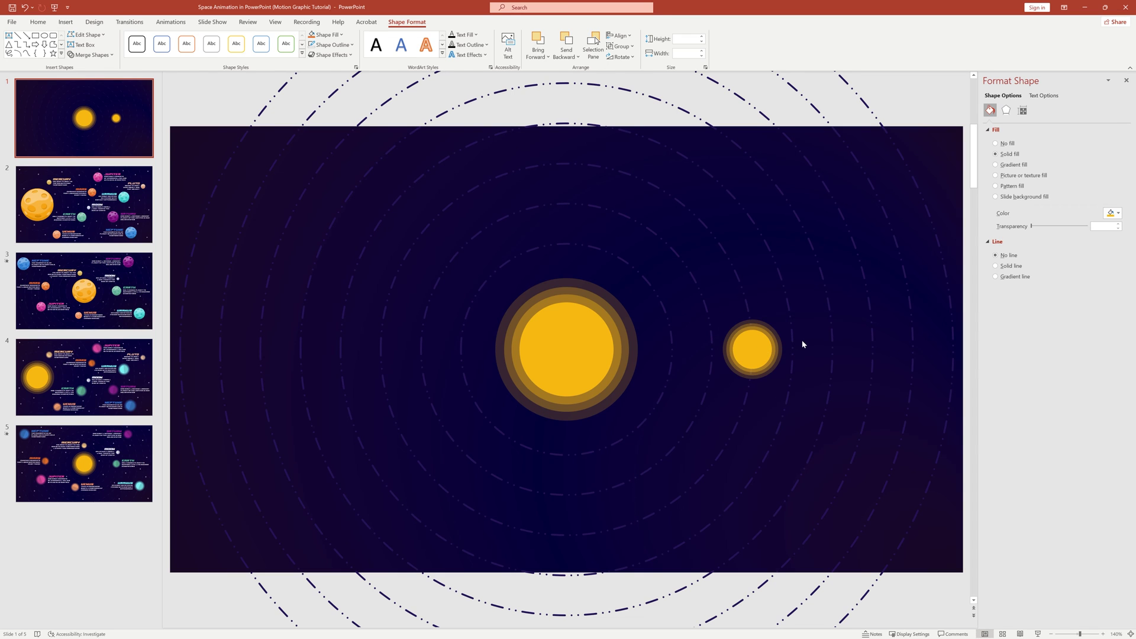
{"action": "left_click", "coordinate": [760, 351]}
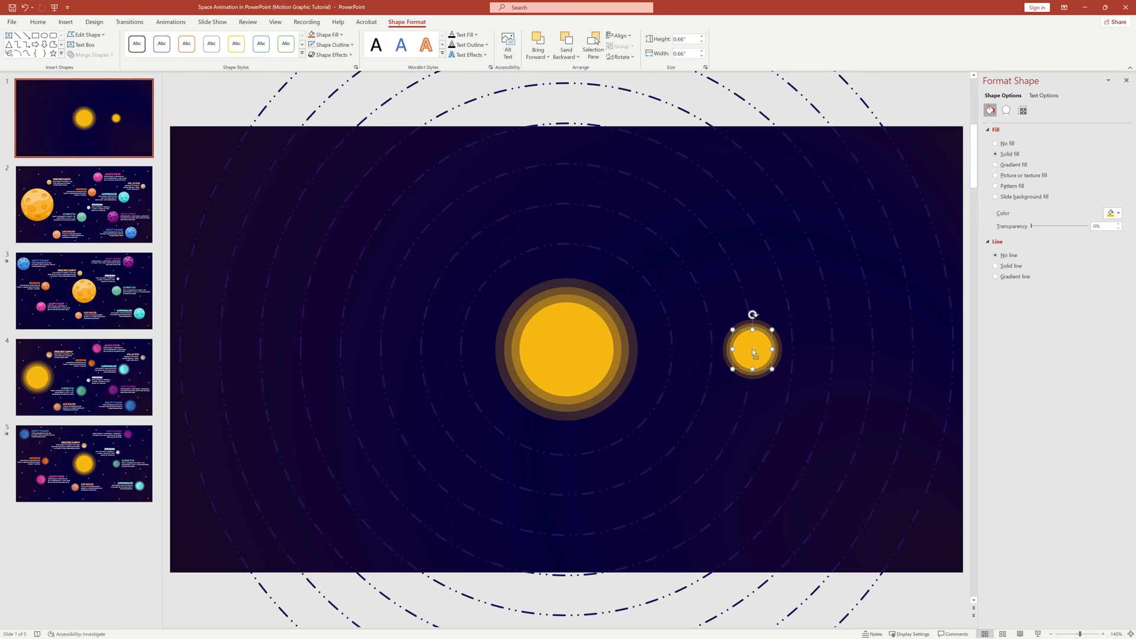
{"action": "left_click_drag", "start_coordinate": [756, 353], "coordinate": [761, 351]}
Draw an outline-free rectangle over half the small core and subtract it to leave a half circle.
{"action": "left_click", "coordinate": [36, 36]}
{"action": "left_click_drag", "start_coordinate": [752, 325], "coordinate": [716, 379]}
{"action": "left_click", "coordinate": [331, 45]}
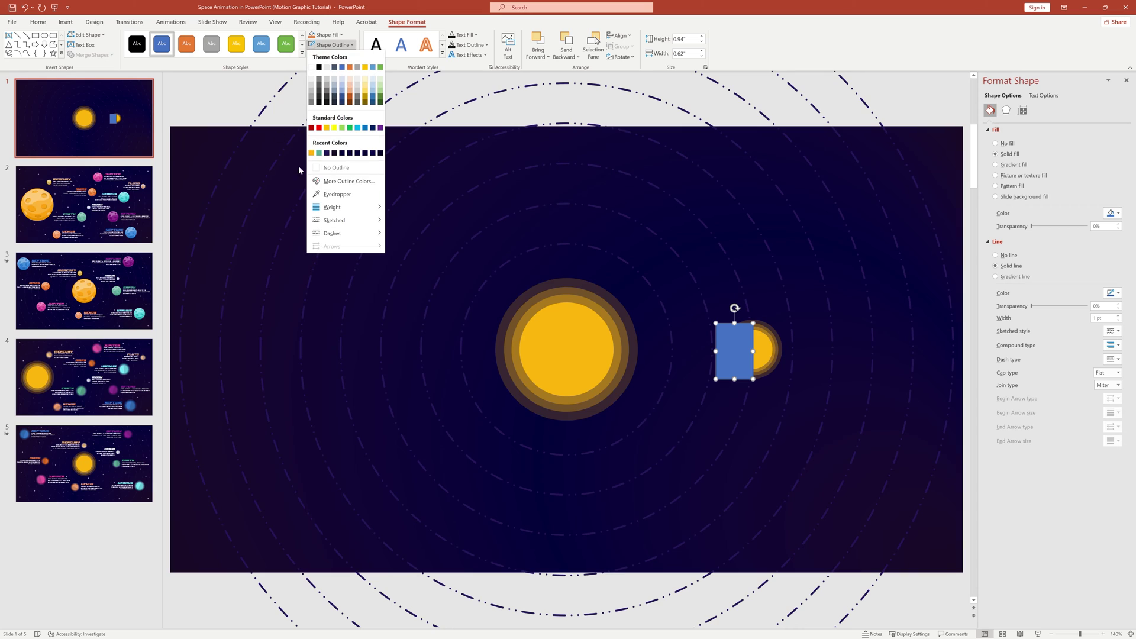
{"action": "left_click", "coordinate": [334, 167]}
{"action": "left_click", "coordinate": [765, 345], "text": "shift"}
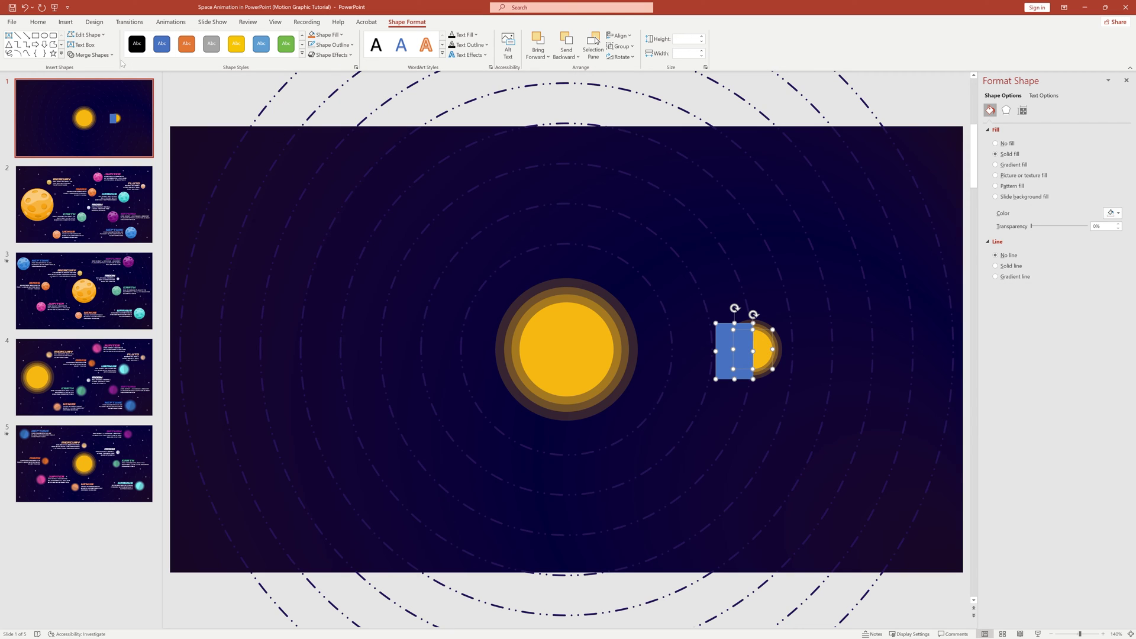
{"action": "left_click", "coordinate": [88, 55]}
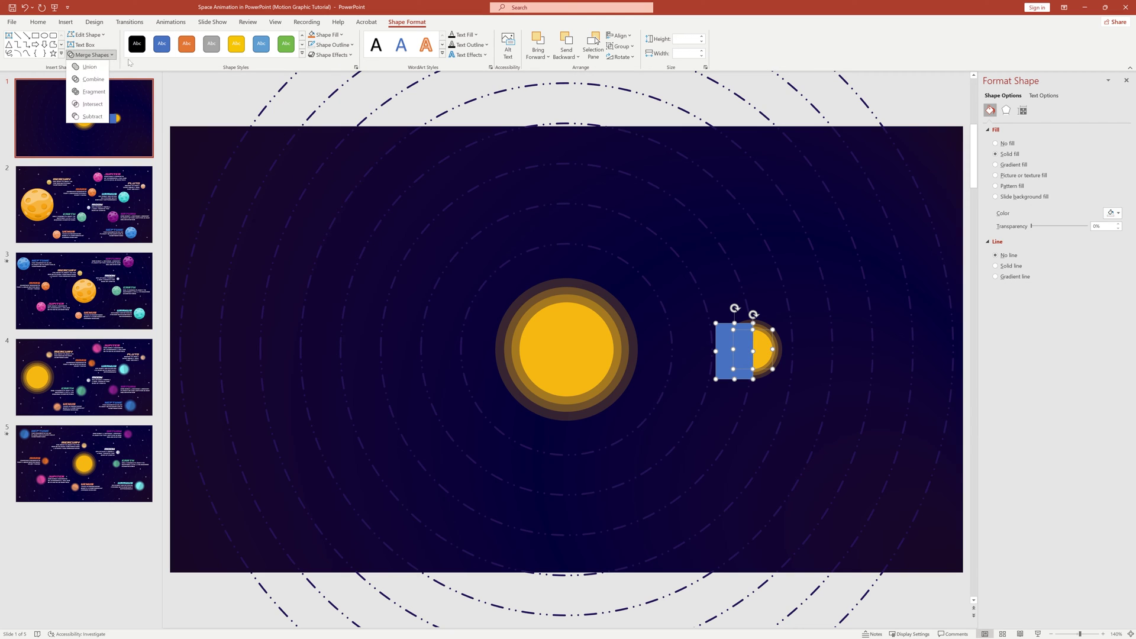
{"action": "left_click", "coordinate": [102, 117]}
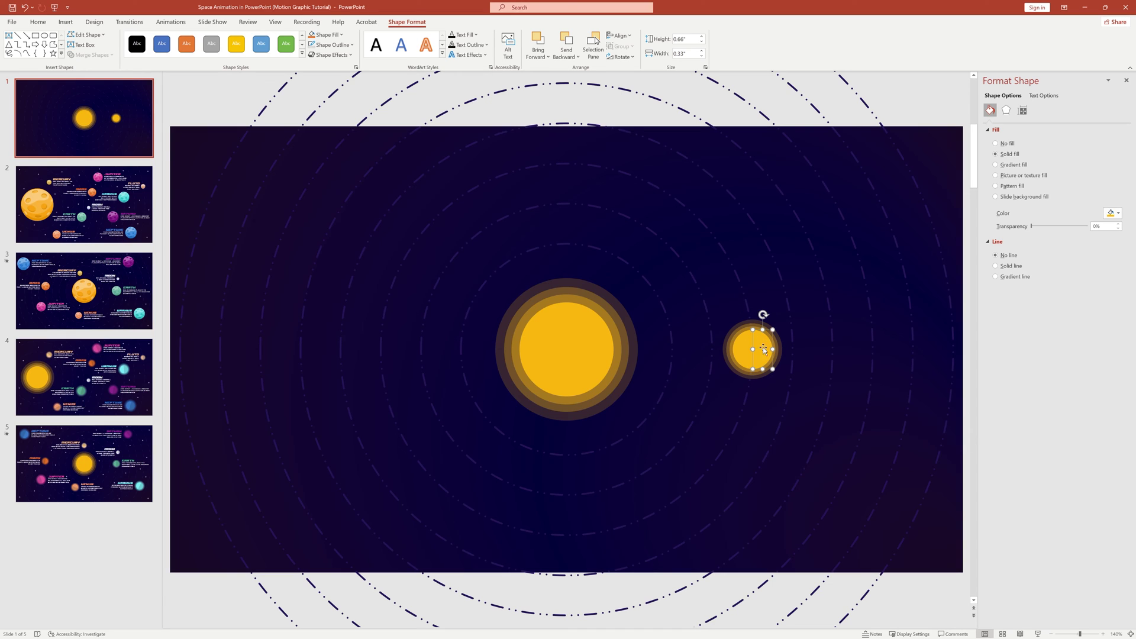
Fill the half circle with a dark colour at 85% transparency.
{"action": "left_click", "coordinate": [1115, 213]}
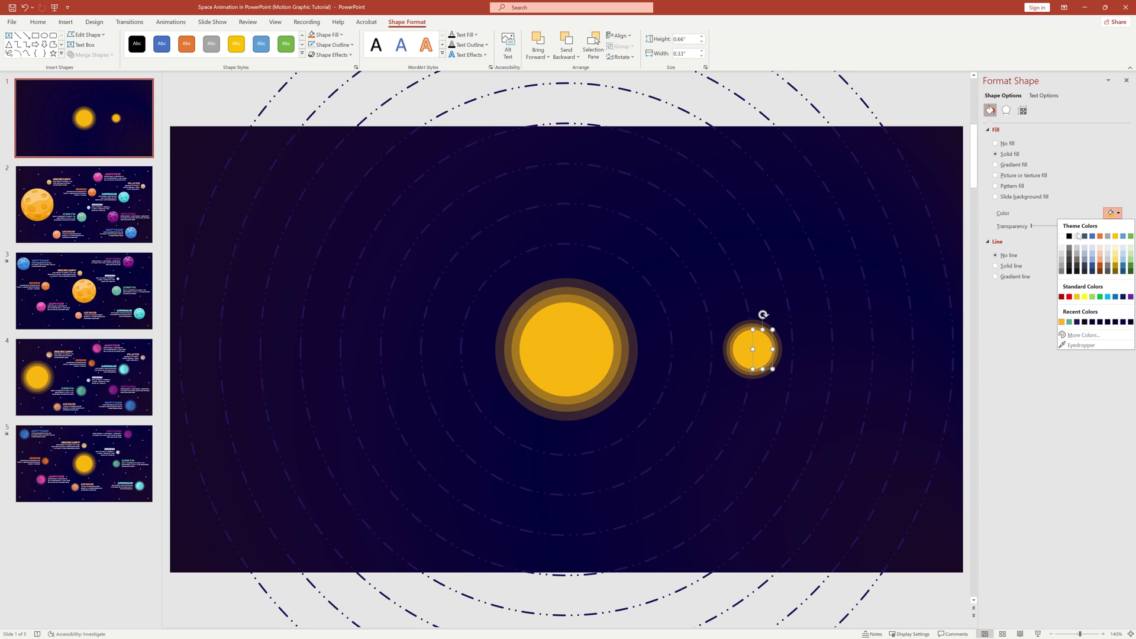
{"action": "left_click", "coordinate": [1069, 274]}
{"action": "left_click", "coordinate": [1104, 228]}
{"action": "type", "text": "85"}
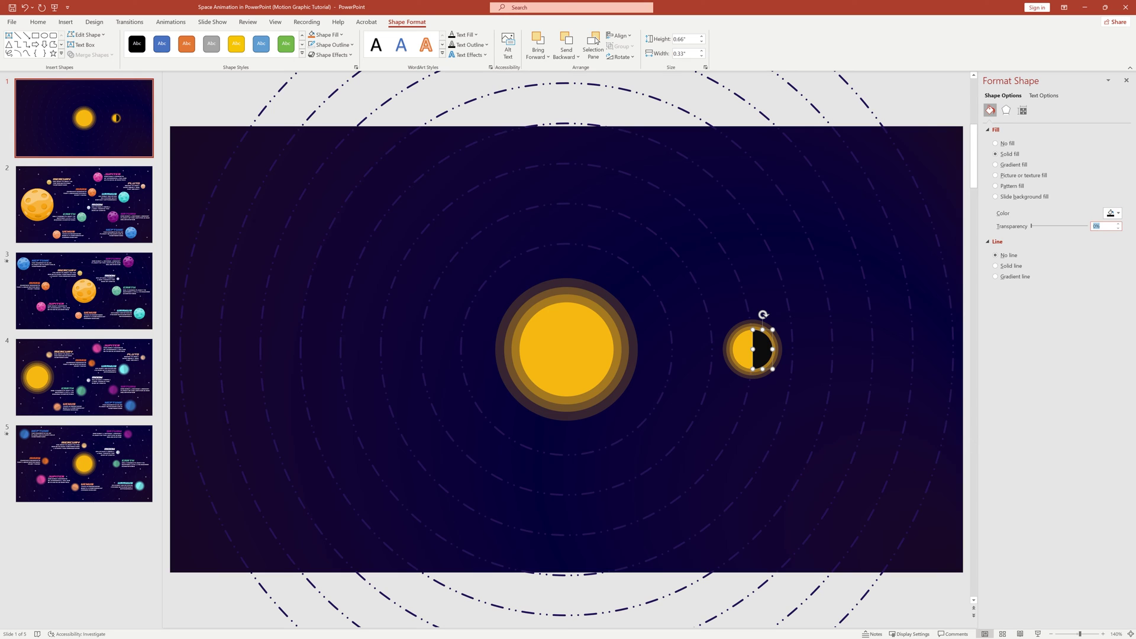
{"action": "left_click", "coordinate": [817, 356]}
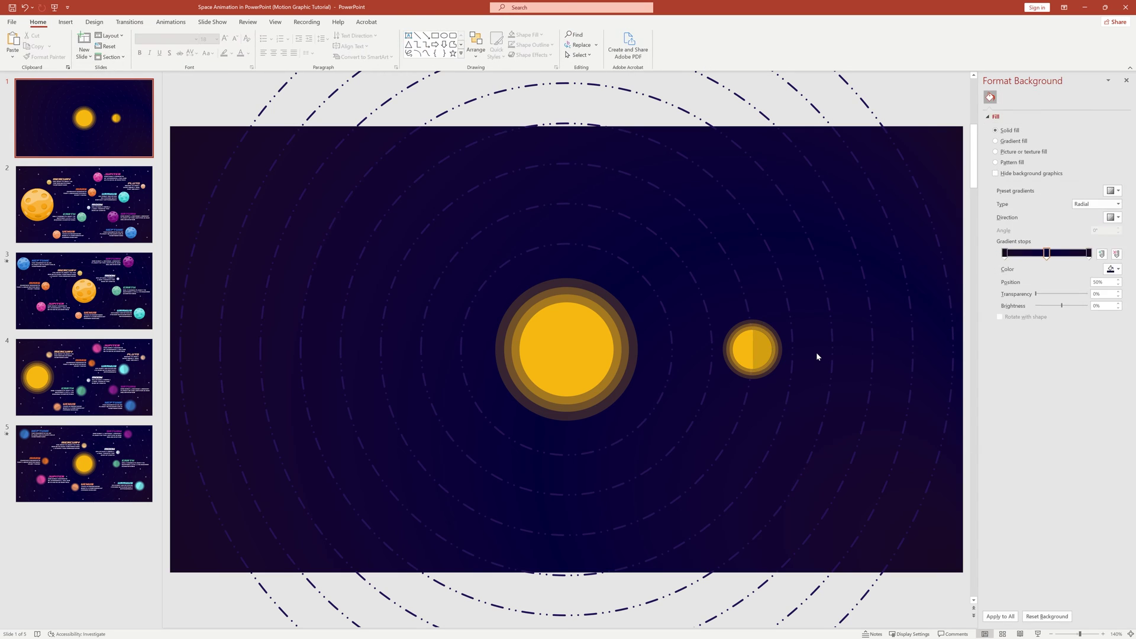
{"action": "left_click", "coordinate": [746, 349]}
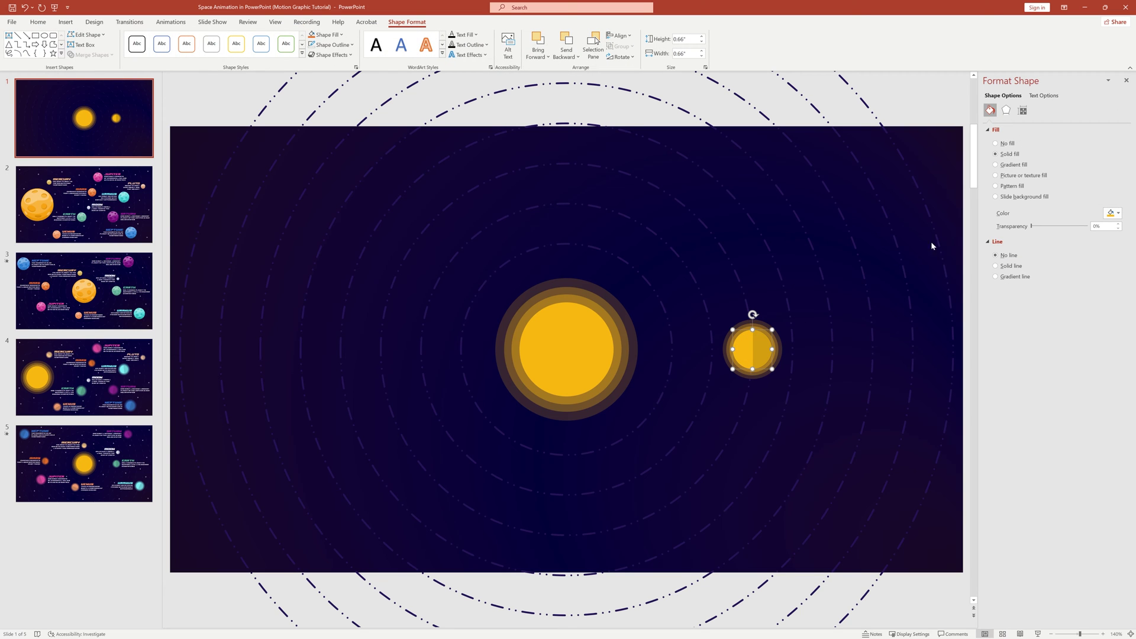
Fill the planet core and its three glow rings with teal green #58A997.
{"action": "left_click", "coordinate": [1118, 212]}
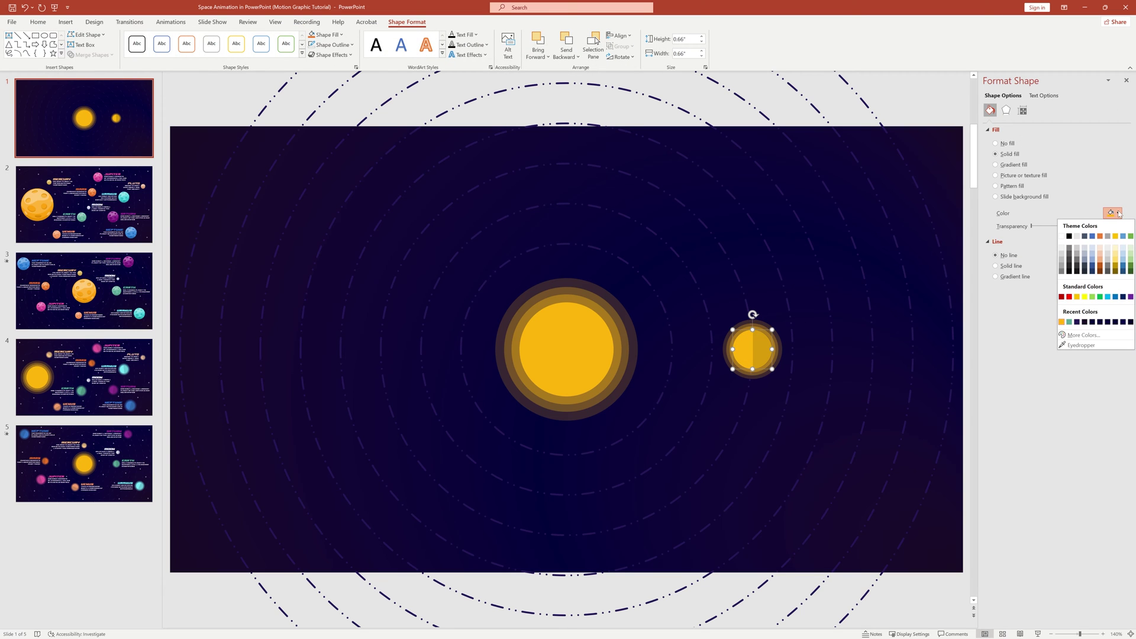
{"action": "left_click", "coordinate": [1068, 334]}
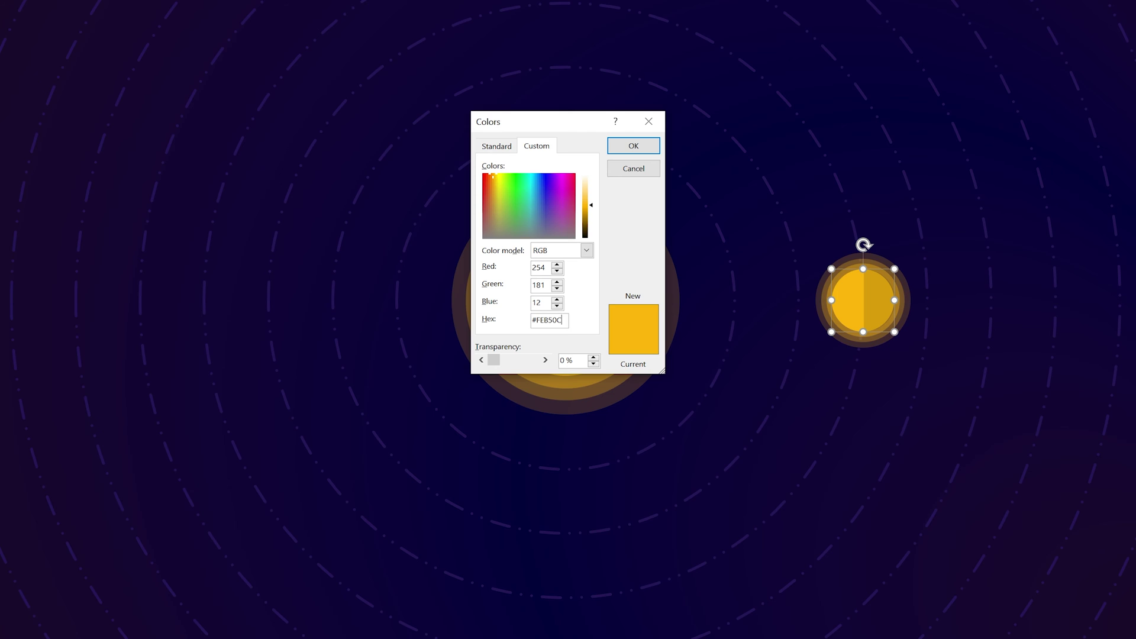
{"action": "key", "text": "ctrl+a"}
{"action": "type", "text": "#58A997"}
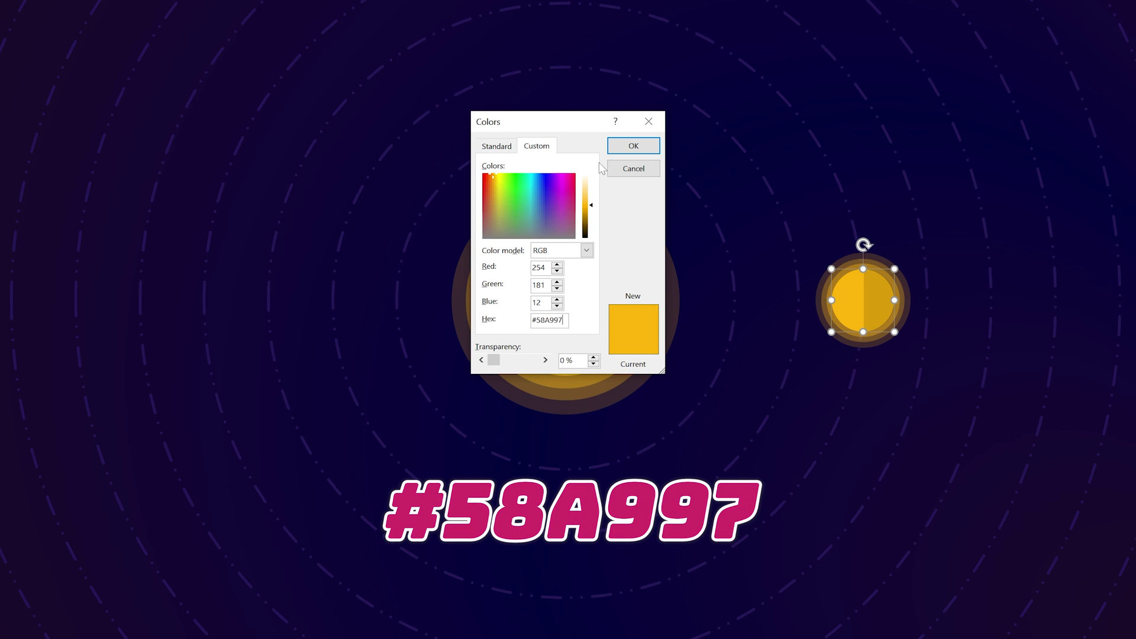
{"action": "left_click", "coordinate": [613, 148]}
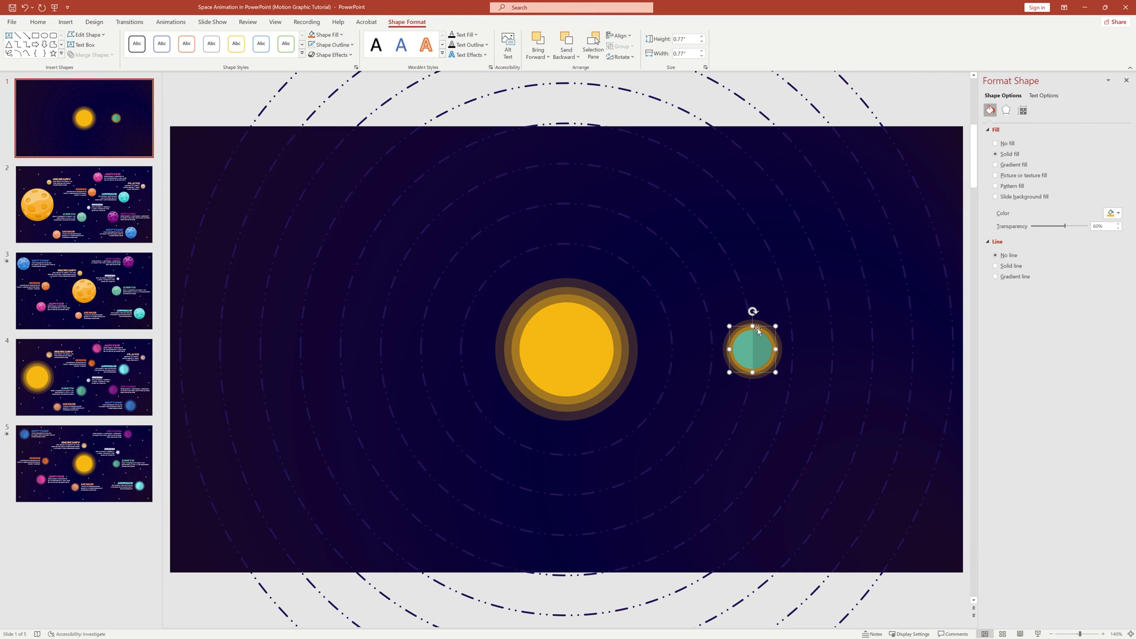
{"action": "left_click", "coordinate": [1118, 214]}
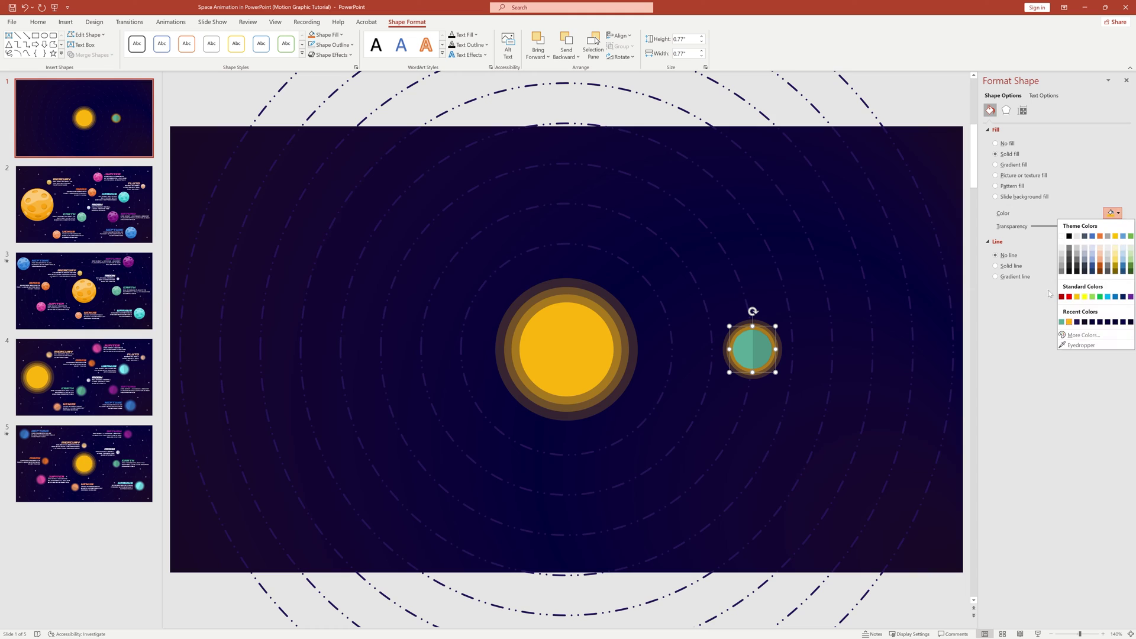
{"action": "left_click", "coordinate": [1060, 322]}
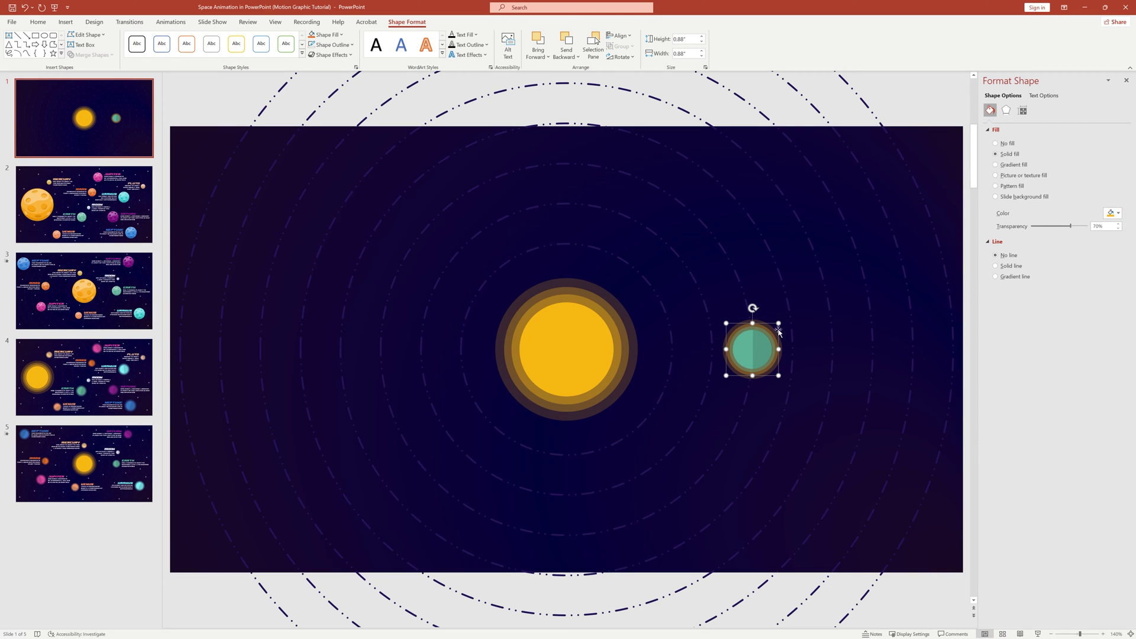
{"action": "left_click", "coordinate": [1108, 215]}
{"action": "left_click", "coordinate": [1061, 322]}
{"action": "left_click", "coordinate": [1111, 214]}
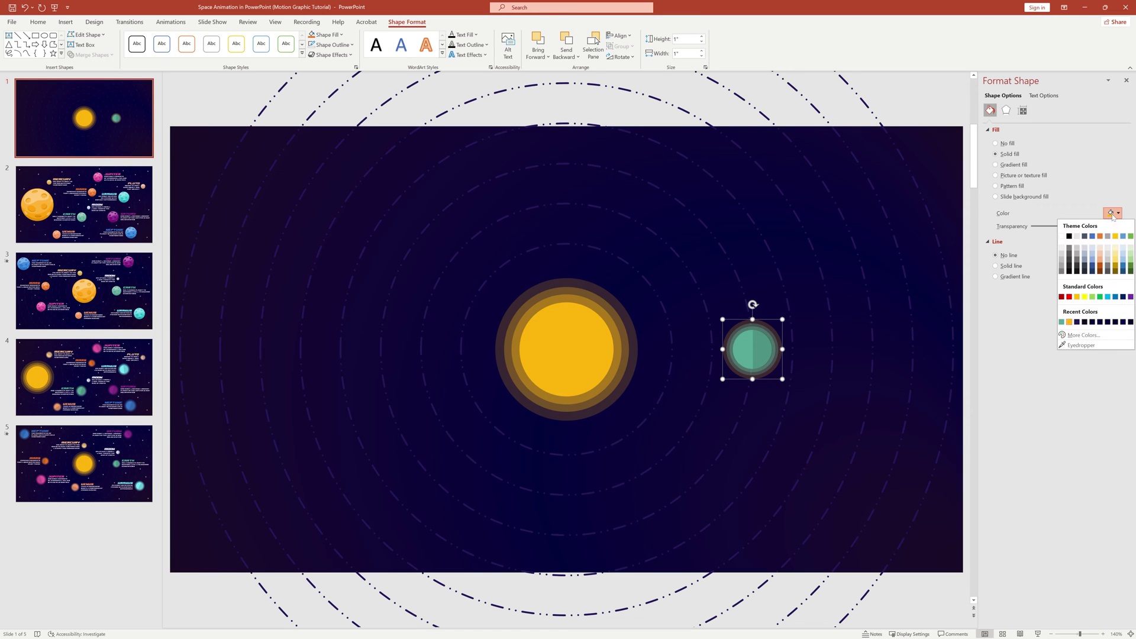
{"action": "left_click", "coordinate": [1062, 322]}
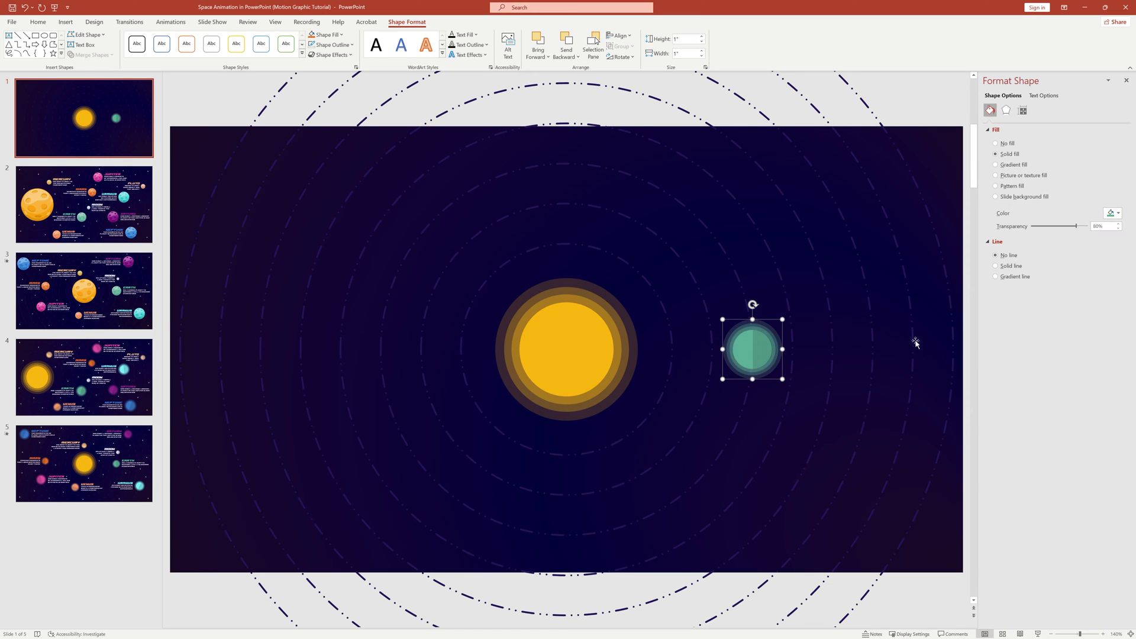
Group the inner planet circle with its half-circle shading.
{"action": "left_click", "coordinate": [744, 349]}
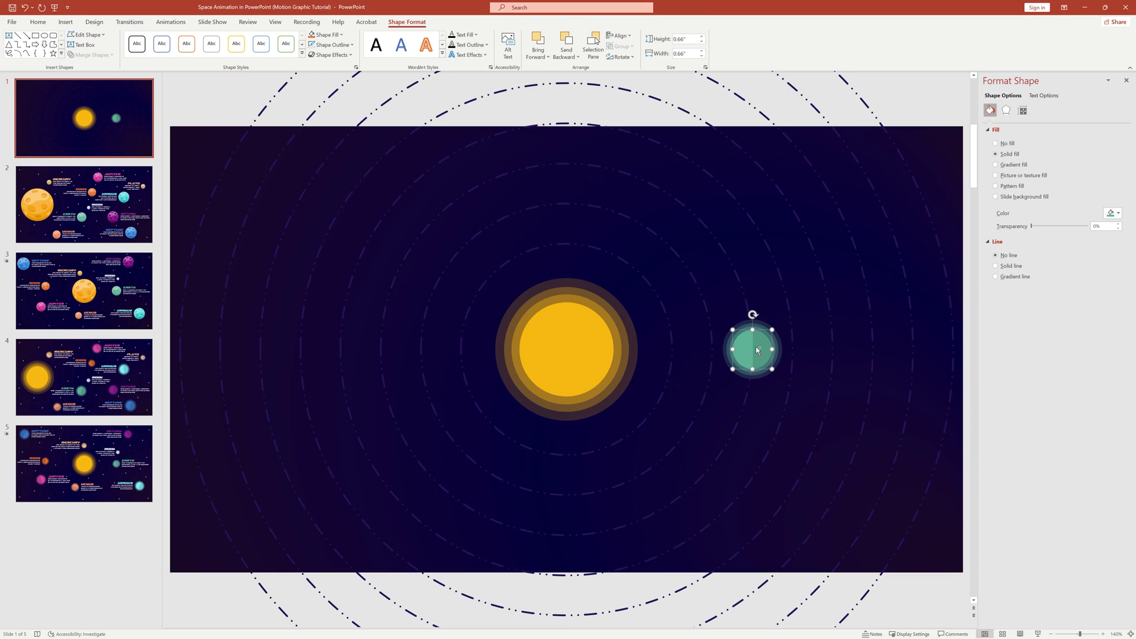
{"action": "left_click", "coordinate": [760, 349], "text": "shift"}
{"action": "key", "text": "ctrl+g"}
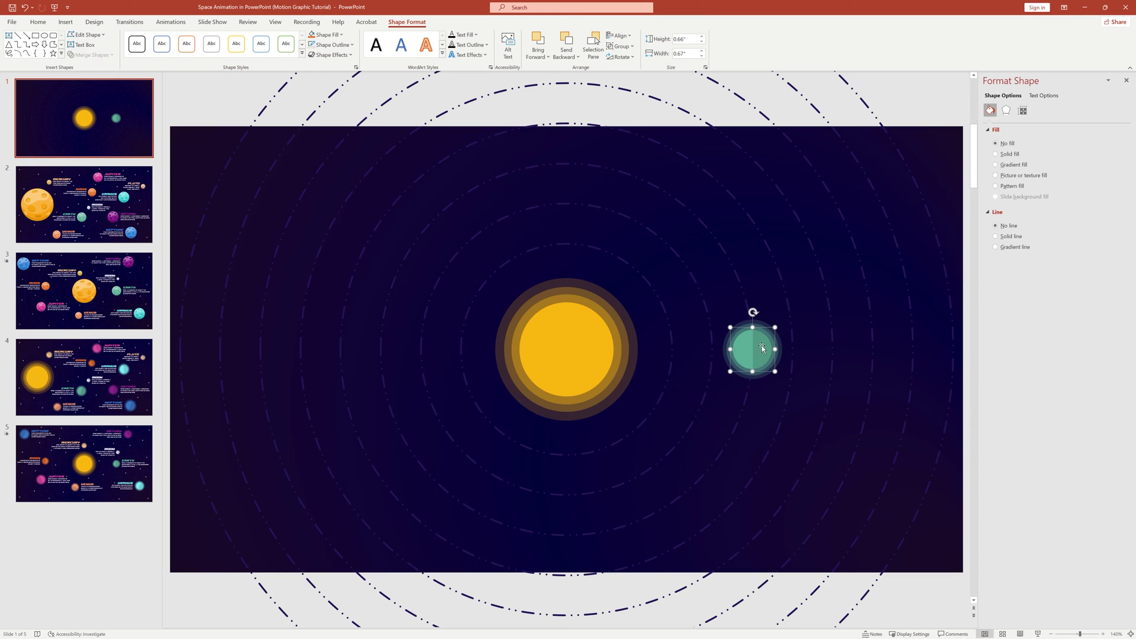
{"action": "left_click", "coordinate": [809, 331]}
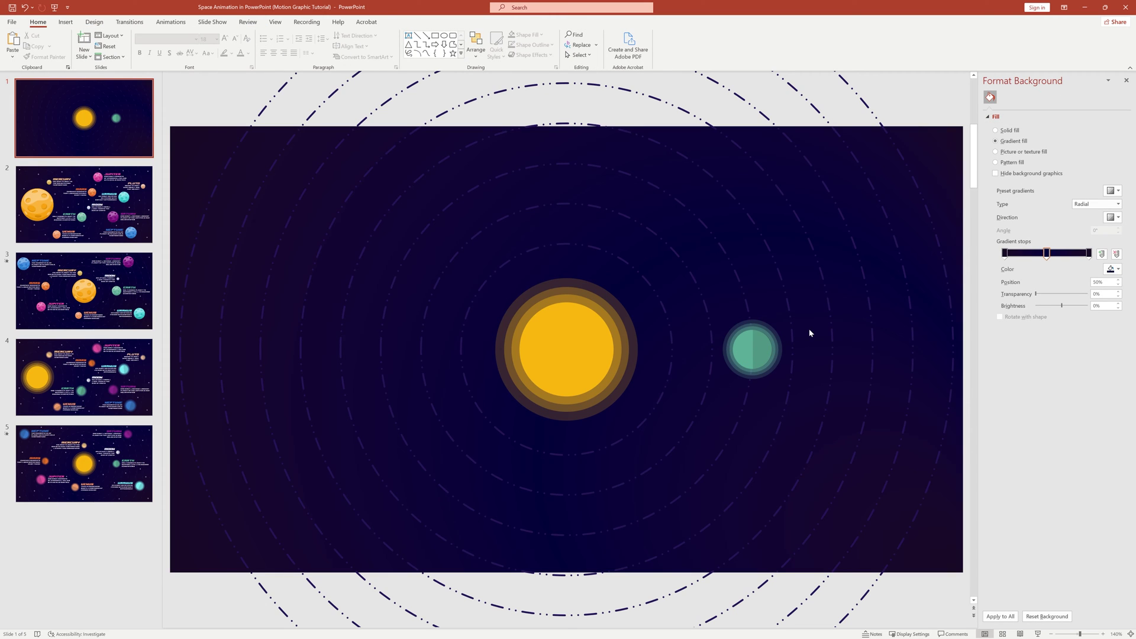
{"action": "left_click", "coordinate": [408, 36]}
Add an 'Earth' text box beside the planet in BRIGDE RACE font at 10.5 pt.
{"action": "left_click", "coordinate": [791, 325]}
{"action": "left_click_drag", "start_coordinate": [961, 357], "coordinate": [960, 347]}
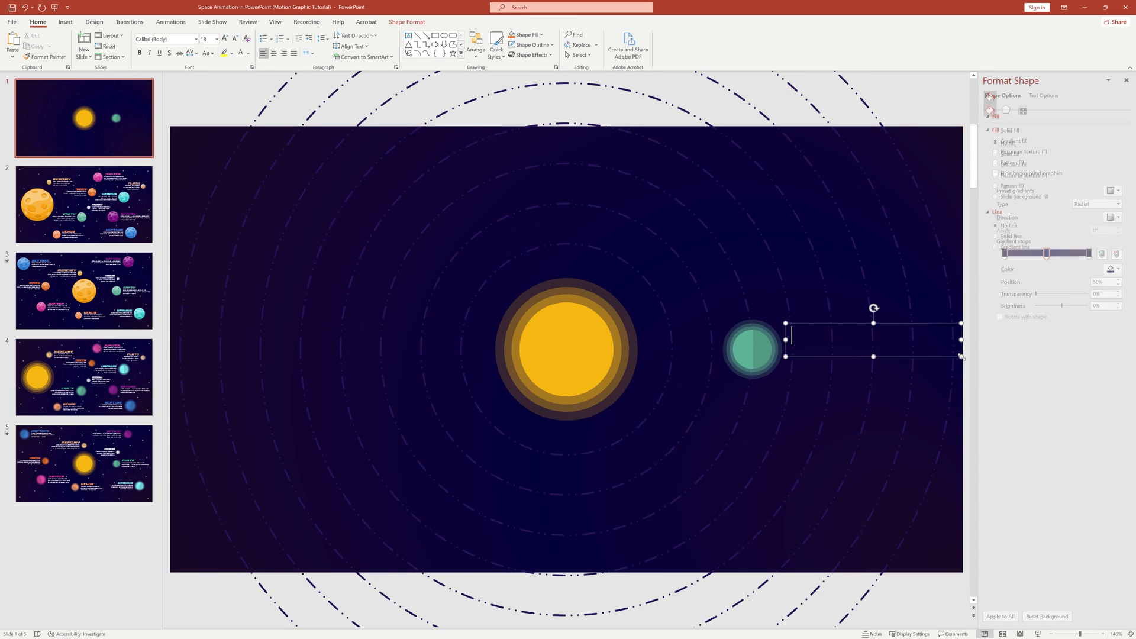
{"action": "type", "text": "Earth"}
{"action": "key", "text": "ctrl+a"}
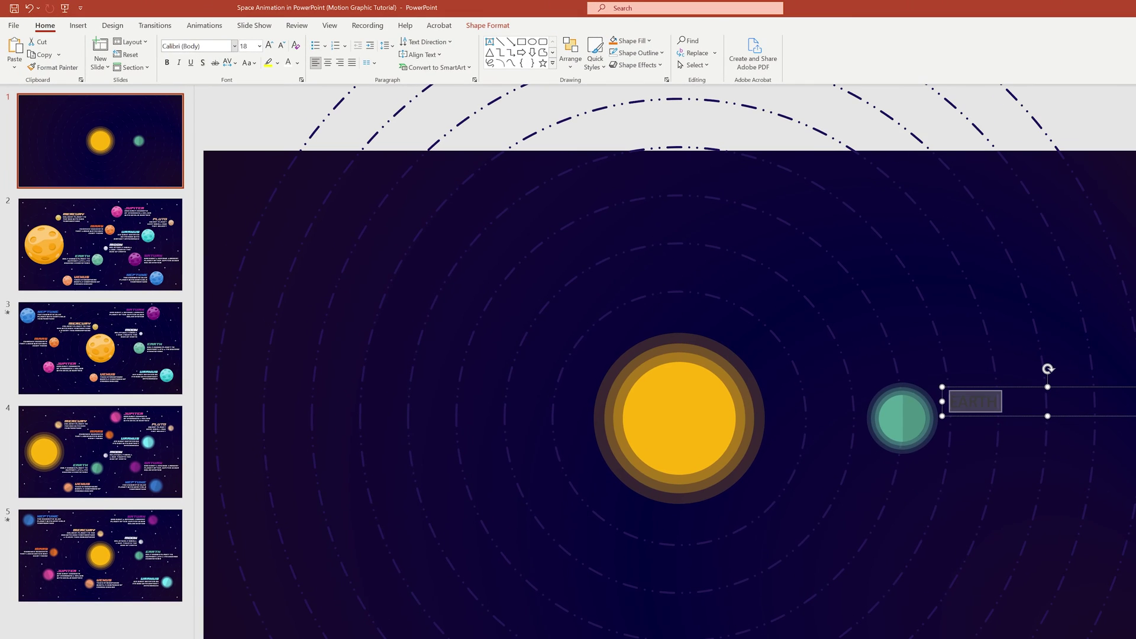
{"action": "left_click", "coordinate": [165, 39]}
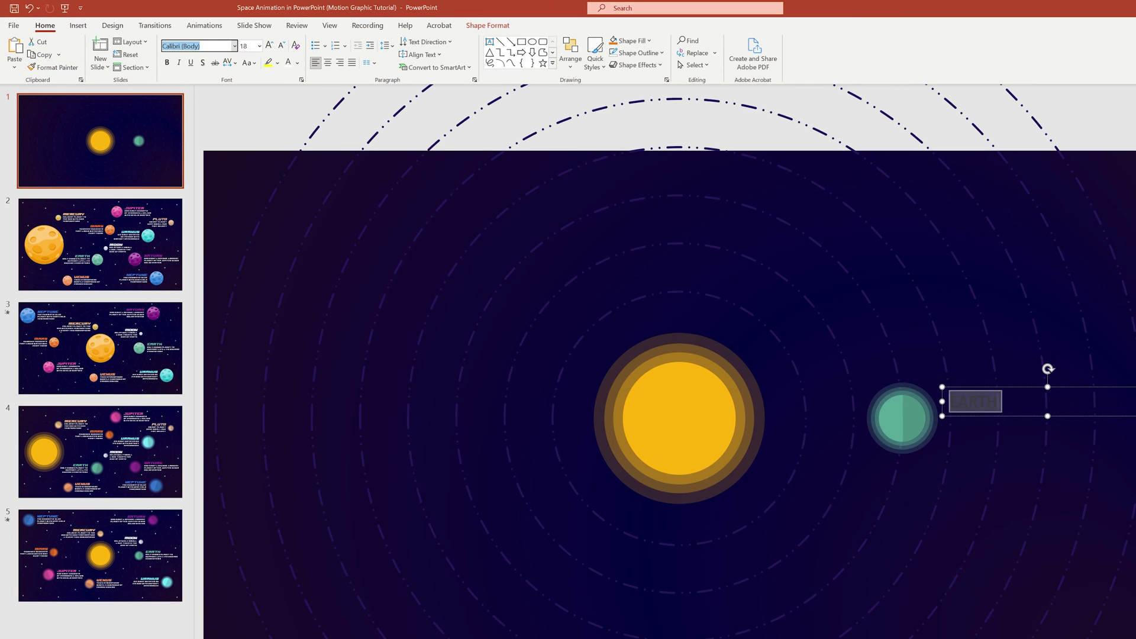
{"action": "type", "text": "br"}
{"action": "key", "text": "Tab"}
{"action": "type", "text": "10"}
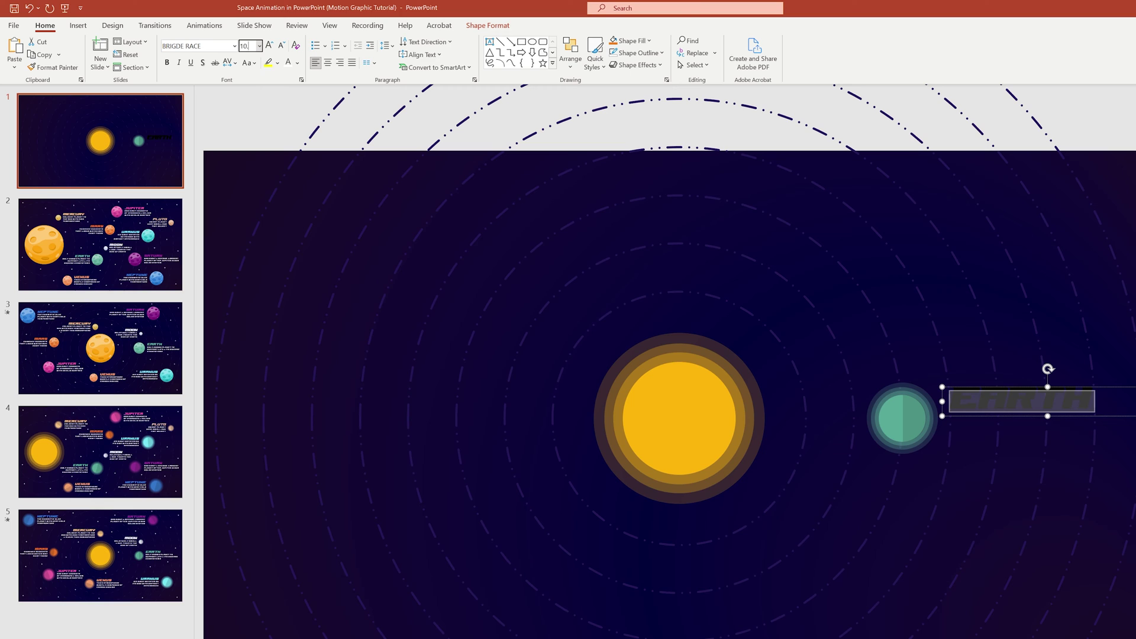
{"action": "type", "text": ".5"}
{"action": "key", "text": "Return"}
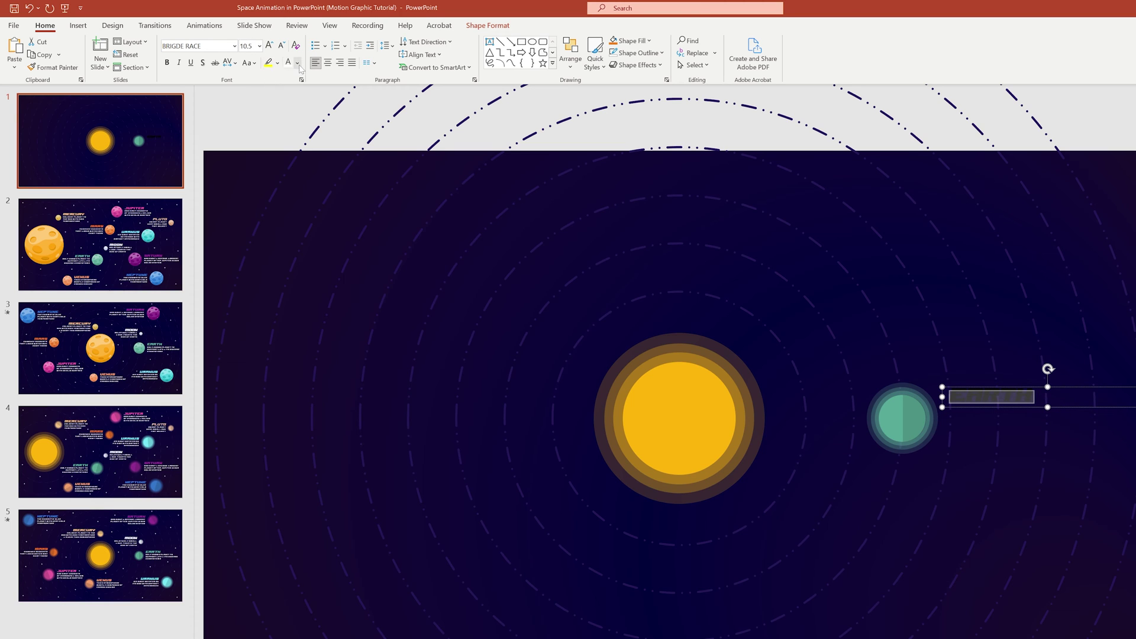
Colour the label green, give it expanded character spacing, and place a copy just below.
{"action": "left_click", "coordinate": [297, 62]}
{"action": "left_click", "coordinate": [287, 193]}
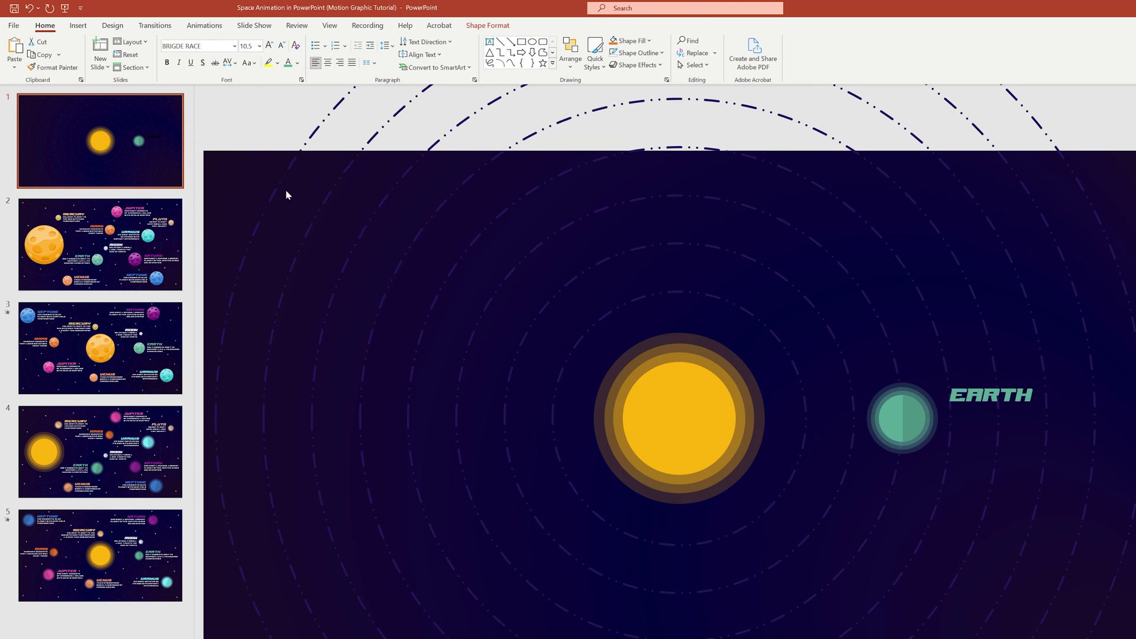
{"action": "left_click", "coordinate": [301, 80]}
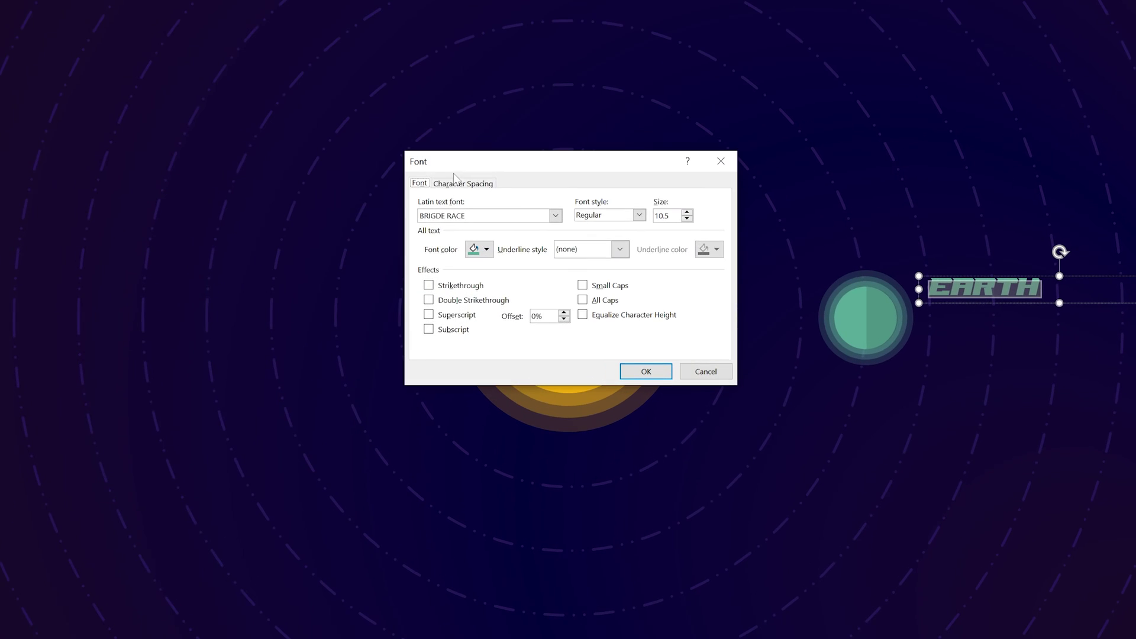
{"action": "left_click", "coordinate": [601, 315]}
{"action": "left_click", "coordinate": [497, 204]}
{"action": "left_click", "coordinate": [500, 232]}
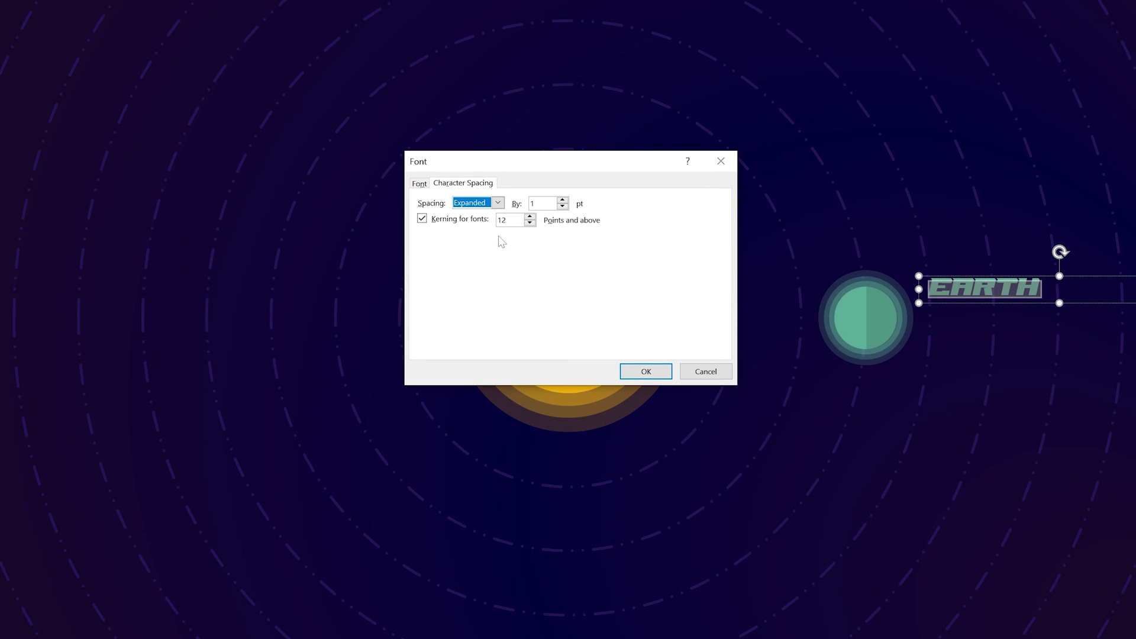
{"action": "left_click", "coordinate": [630, 372]}
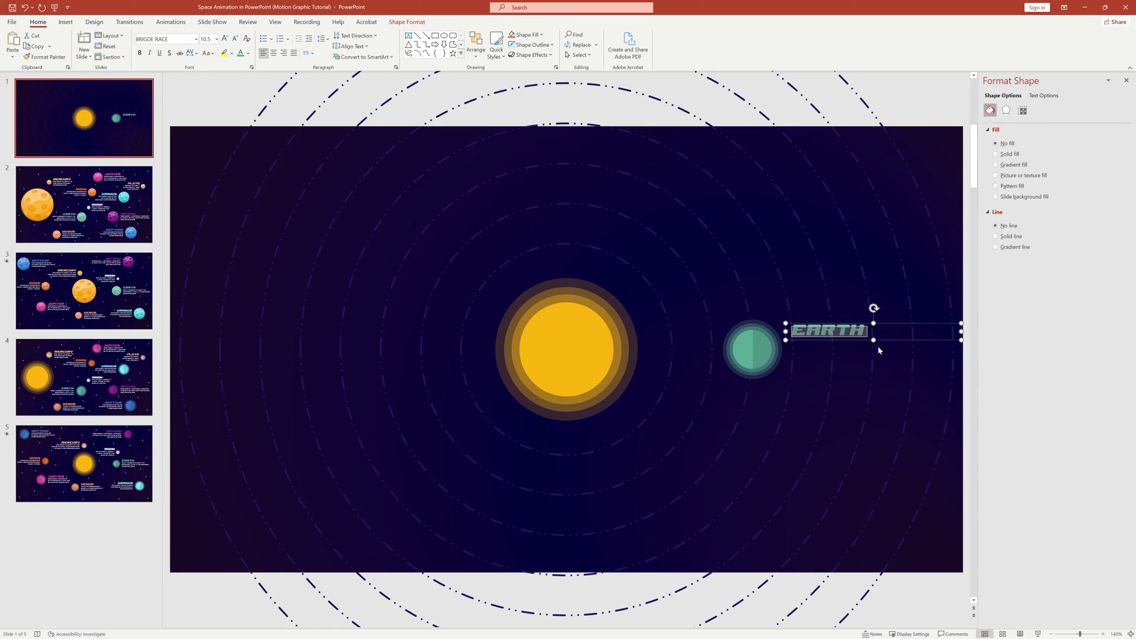
{"action": "left_click_drag", "start_coordinate": [1036, 314], "coordinate": [1046, 352]}
{"action": "left_click_drag", "start_coordinate": [890, 368], "coordinate": [889, 366]}
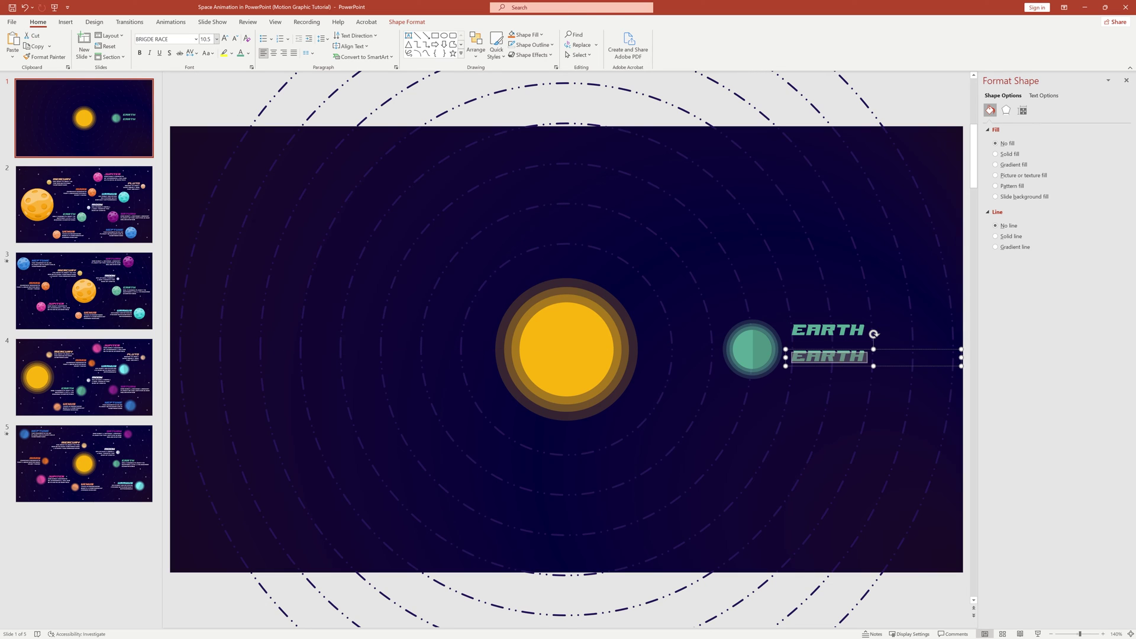
Turn the copy into a white size-5 caption: 'Only know planet to support life & its diverse ecosystem'.
{"action": "left_click", "coordinate": [205, 39]}
{"action": "key", "text": "Return"}
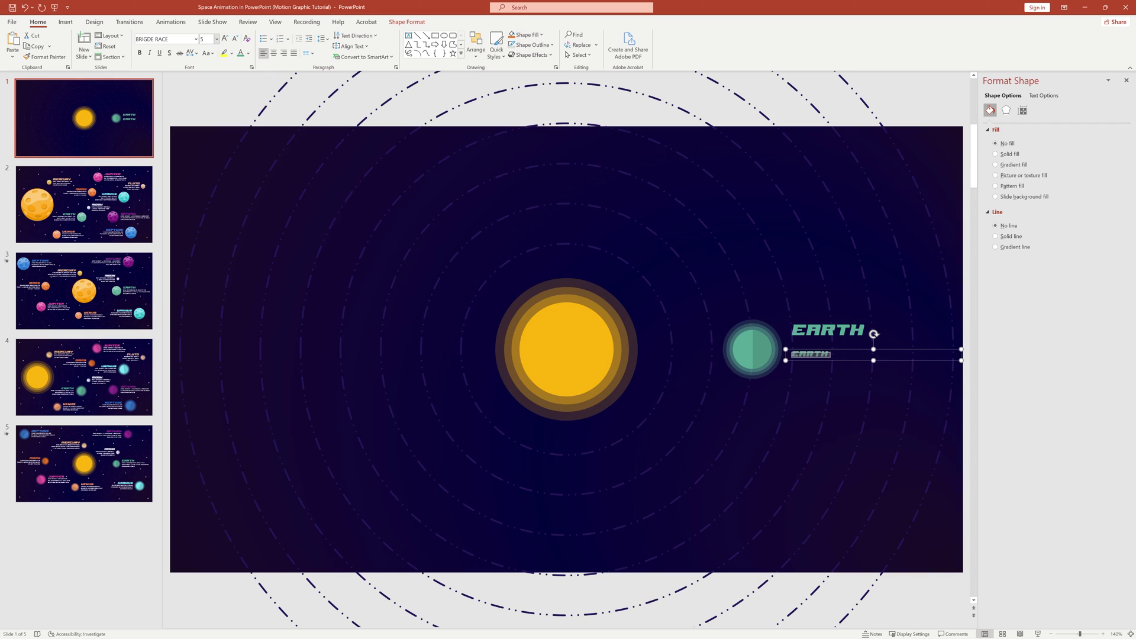
{"action": "left_click", "coordinate": [250, 53]}
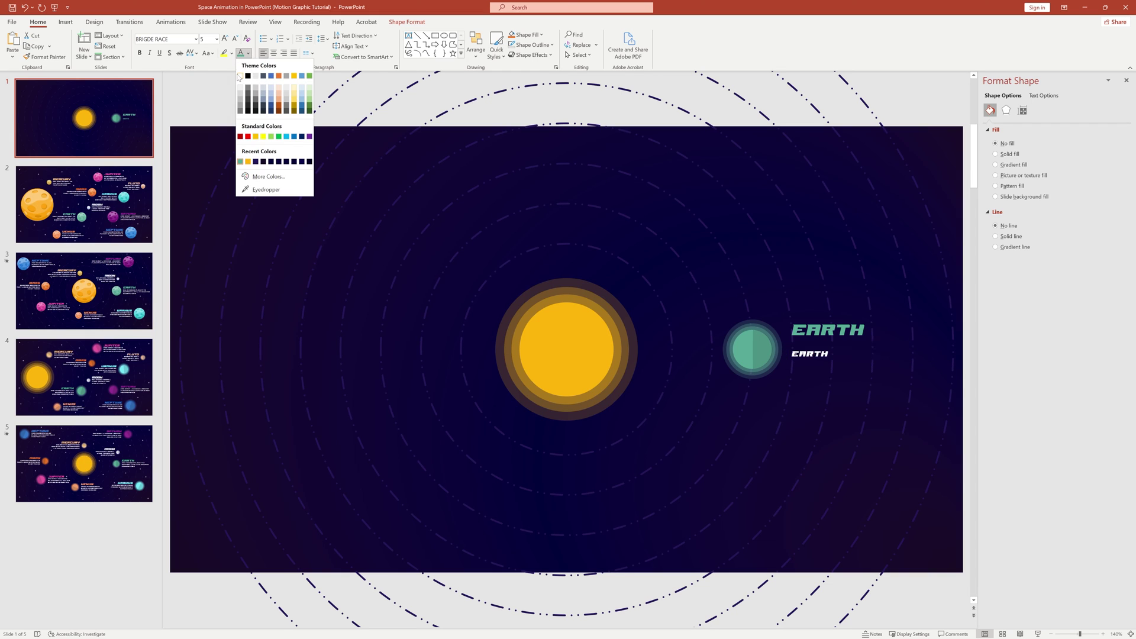
{"action": "left_click", "coordinate": [238, 77]}
{"action": "type", "text": "Only know planet to support life & its diverse ecosystem"}
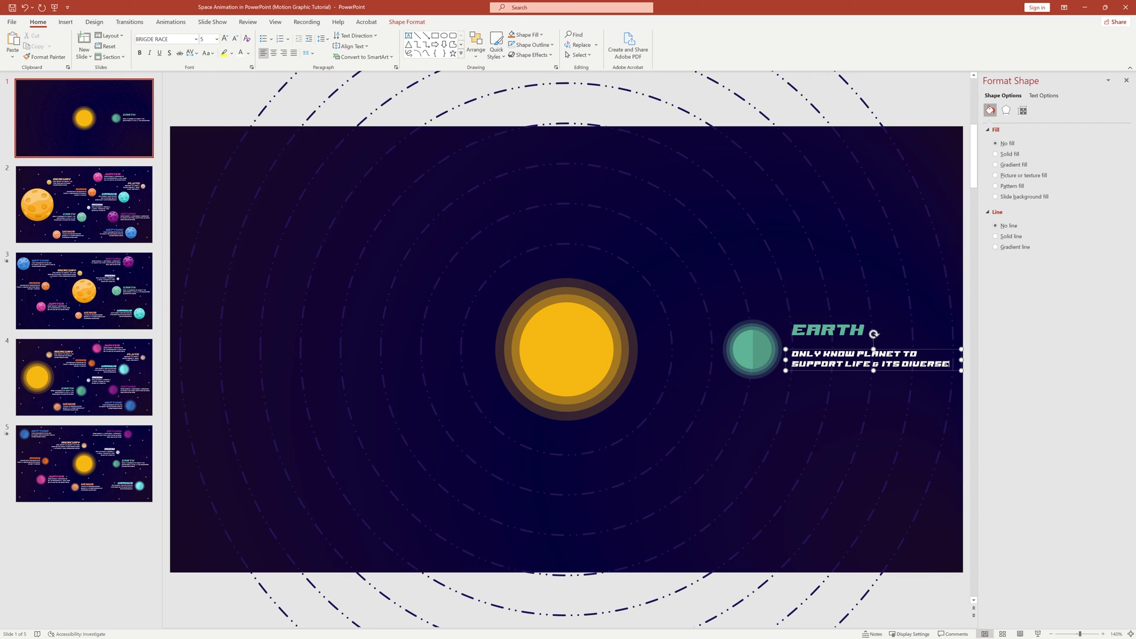
{"action": "key", "text": "Escape"}
{"action": "key", "text": "Up"}
{"action": "key", "text": "Up"}
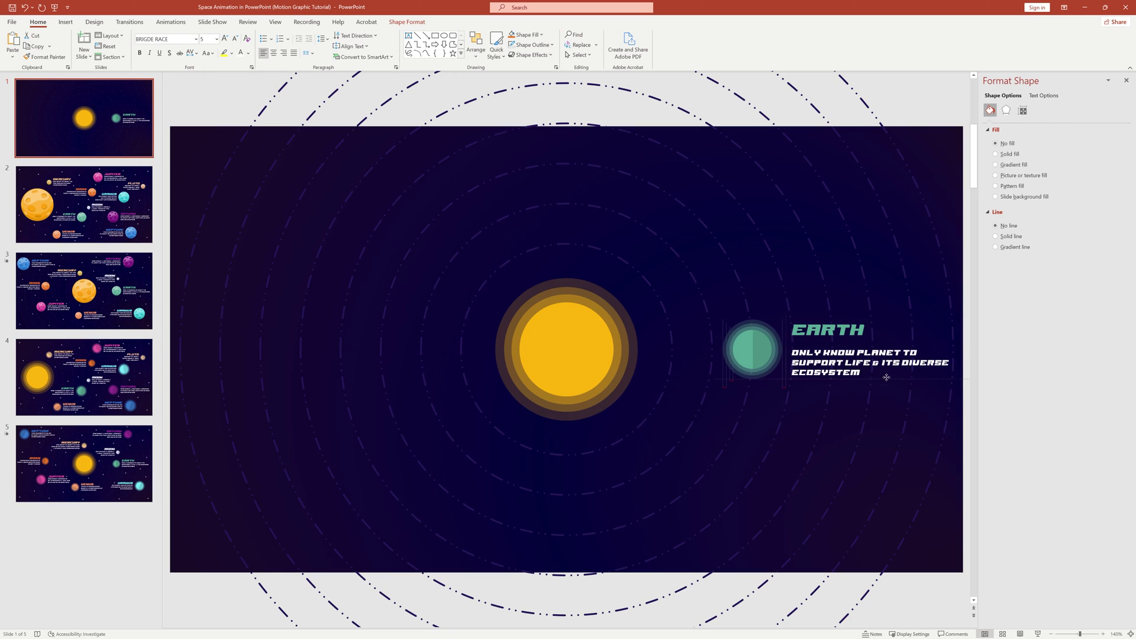
Nudge the Earth title and caption into place, then duplicate the whole Earth group downward.
{"action": "left_click", "coordinate": [845, 326], "text": "shift"}
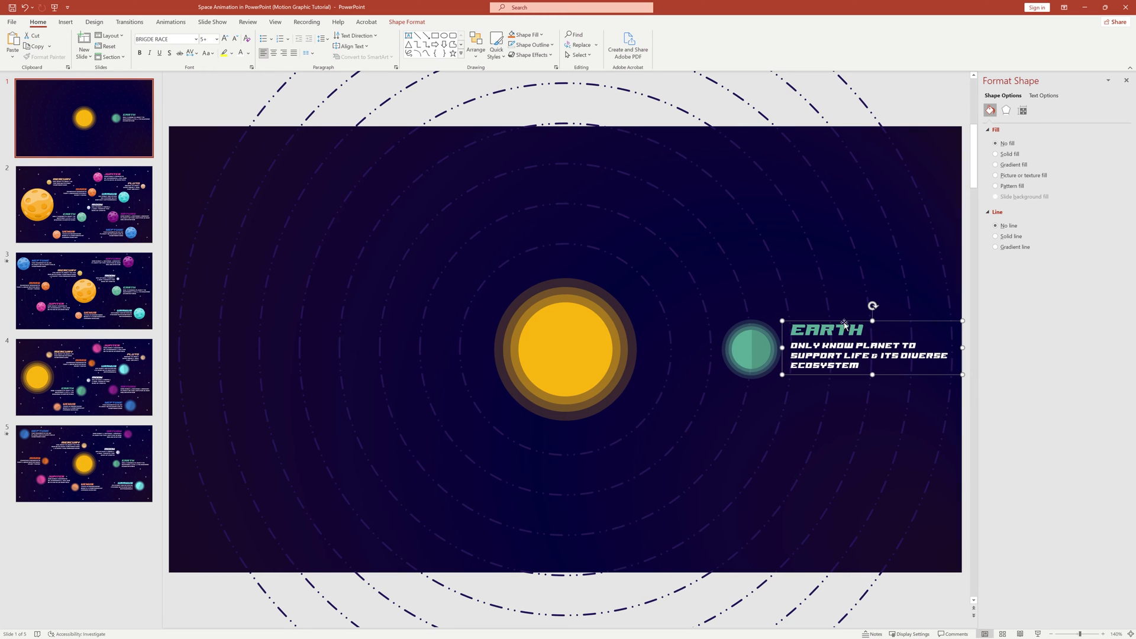
{"action": "left_click_drag", "start_coordinate": [838, 375], "coordinate": [838, 377]}
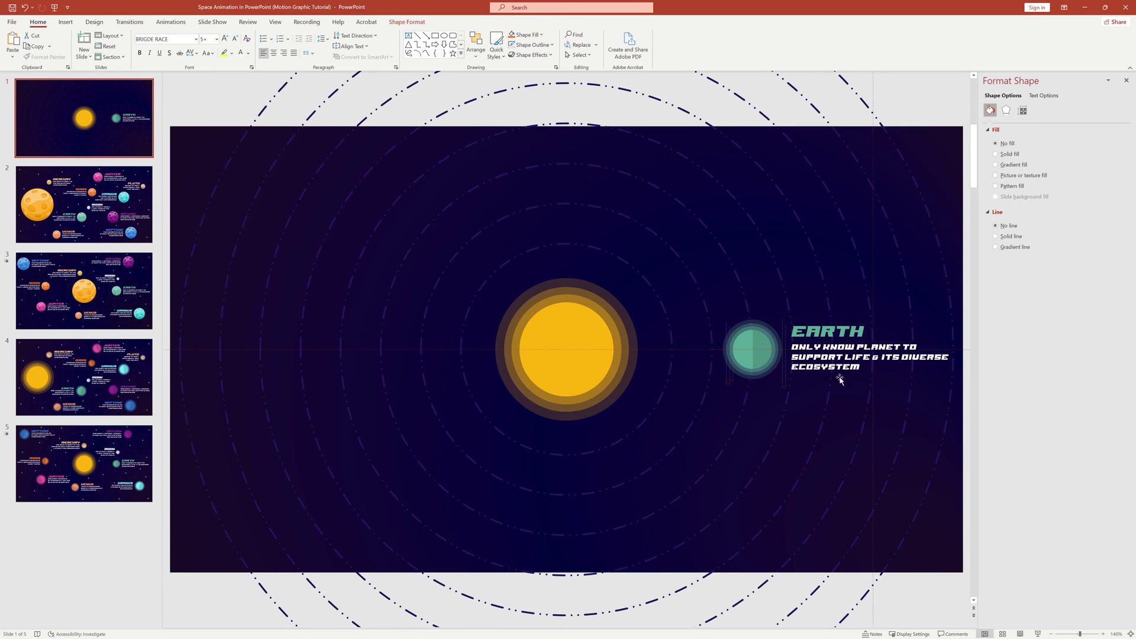
{"action": "left_click", "coordinate": [846, 413]}
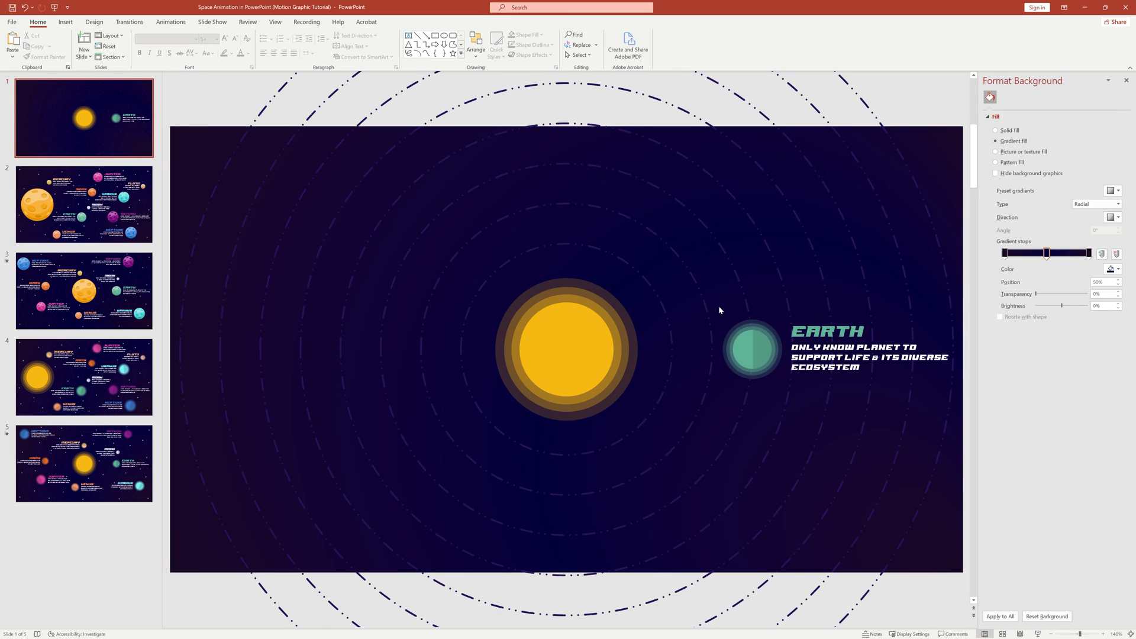
{"action": "left_click_drag", "start_coordinate": [705, 284], "coordinate": [963, 411]}
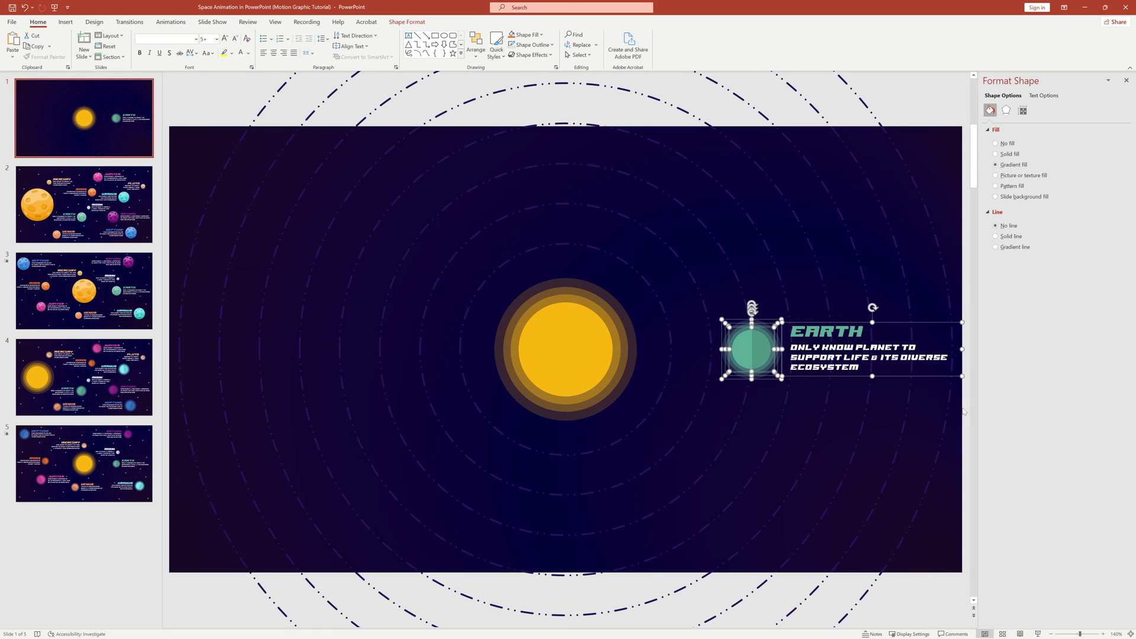
{"action": "left_click_drag", "start_coordinate": [833, 375], "coordinate": [596, 513]}
Rename the copied title to VENUS and colour it #F29E6A.
{"action": "double_click", "coordinate": [591, 469]}
{"action": "type", "text": "VENUS"}
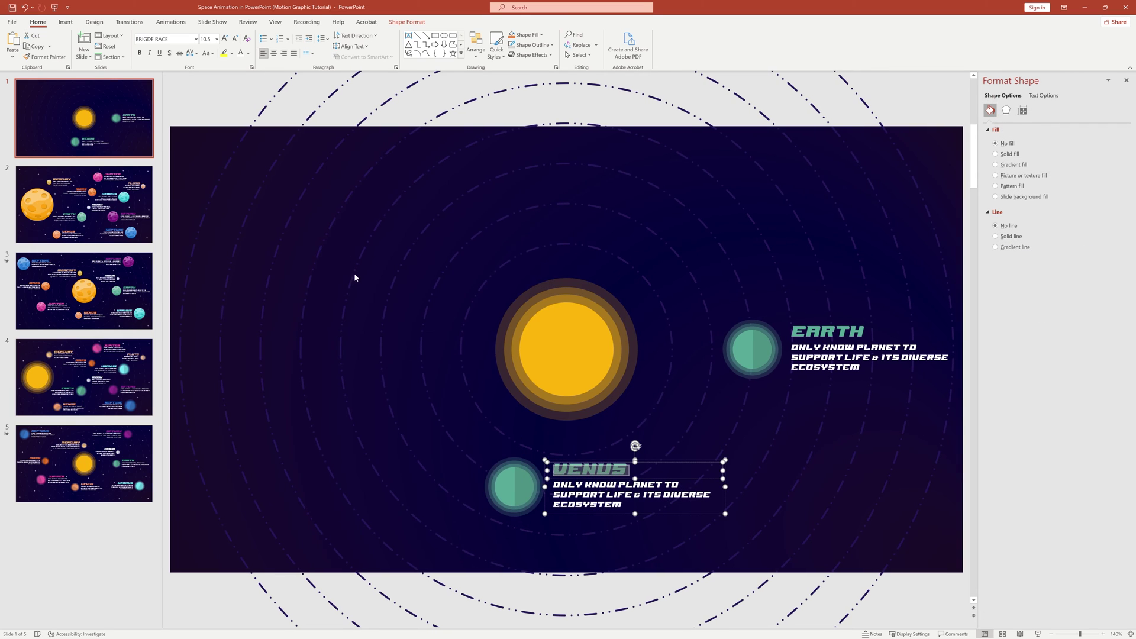
{"action": "left_click", "coordinate": [248, 53]}
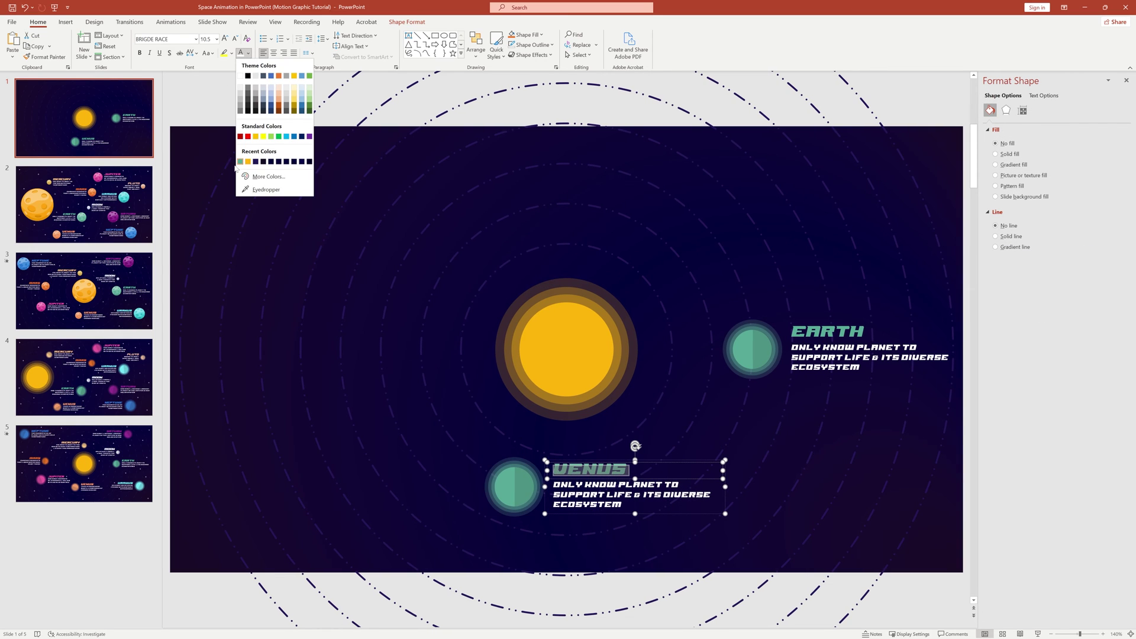
{"action": "left_click", "coordinate": [268, 176]}
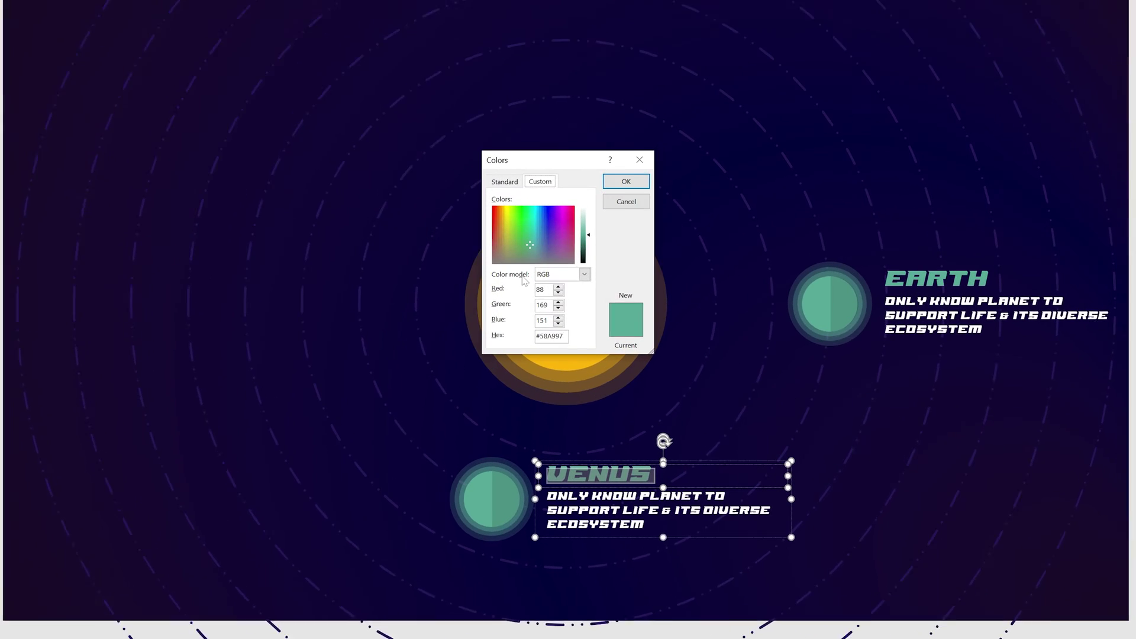
{"action": "key", "text": "ctrl+a"}
{"action": "key", "text": "BackSpace"}
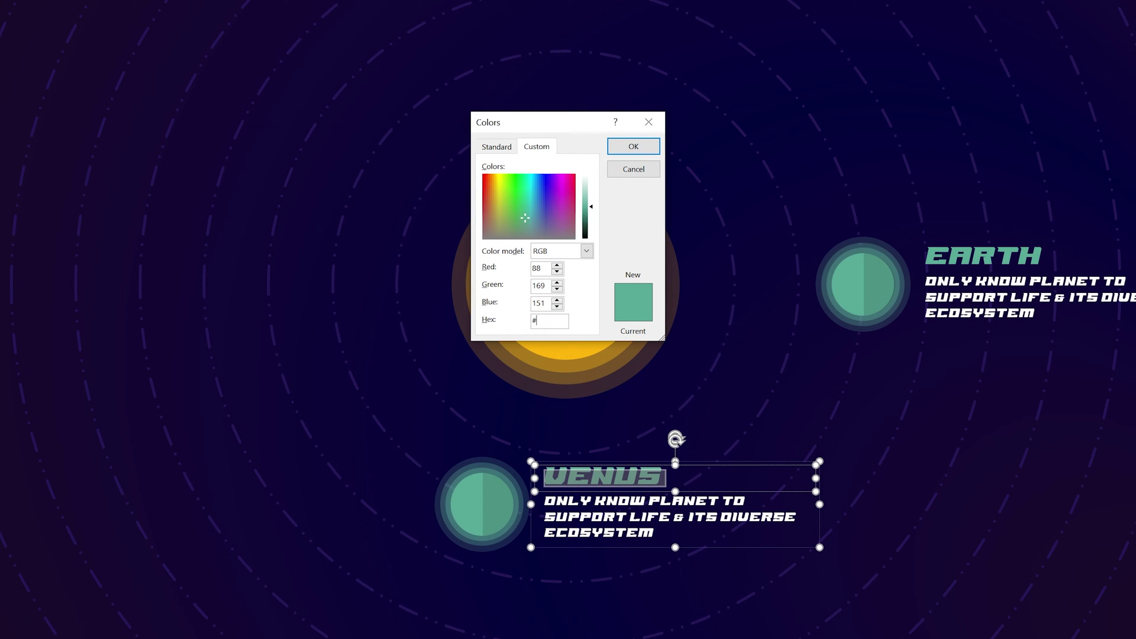
{"action": "key", "text": "ctrl+v"}
{"action": "left_click", "coordinate": [629, 148]}
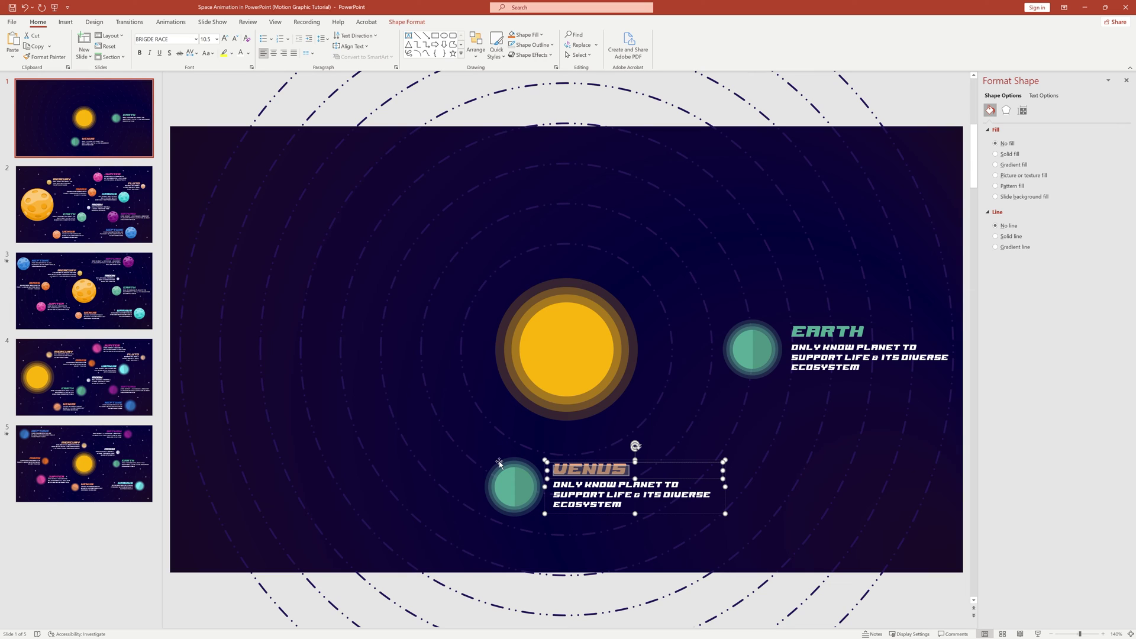
Fill the Venus planet core and its halo rings with the same orange.
{"action": "left_click", "coordinate": [504, 482]}
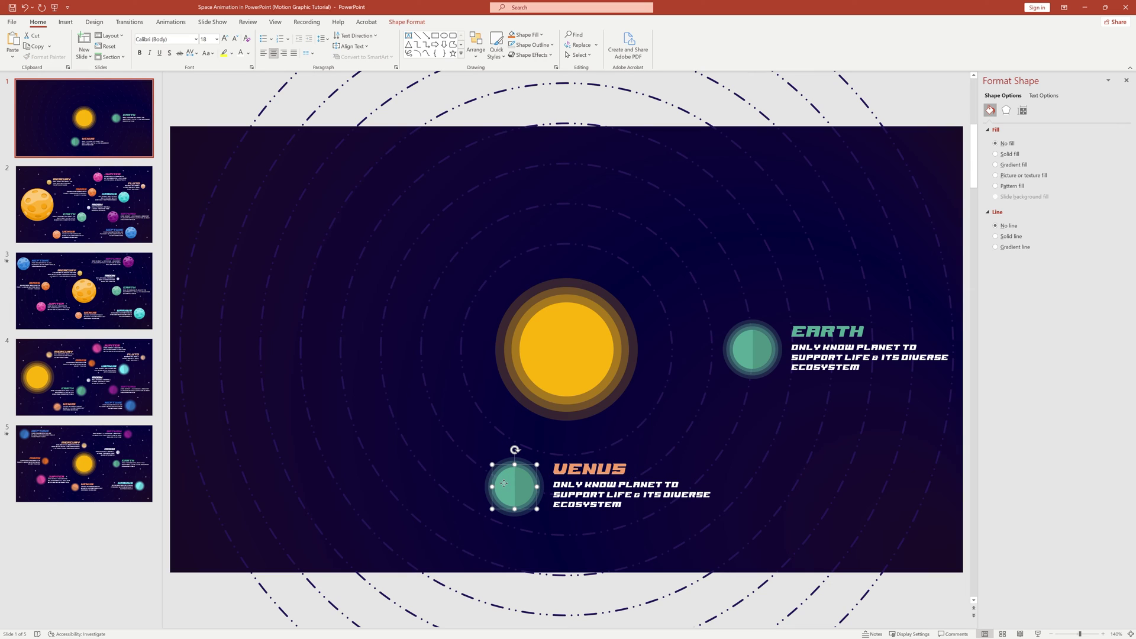
{"action": "left_click", "coordinate": [995, 154]}
{"action": "left_click", "coordinate": [1104, 214]}
{"action": "left_click", "coordinate": [1060, 322]}
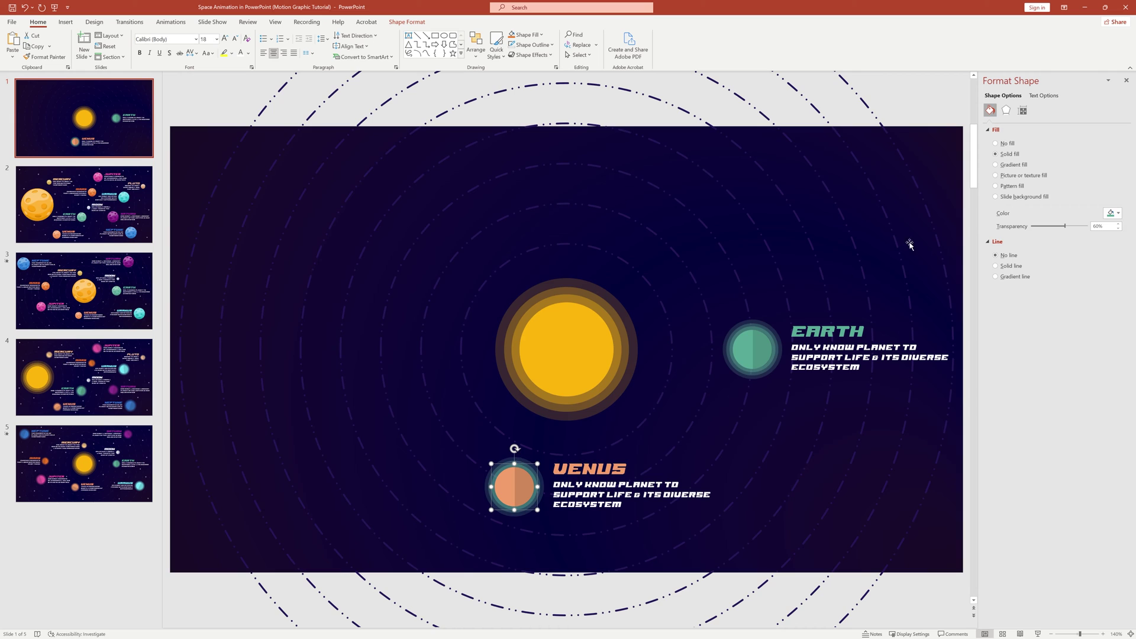
{"action": "left_click", "coordinate": [1110, 213]}
{"action": "left_click", "coordinate": [1061, 323]}
{"action": "left_click", "coordinate": [495, 467]}
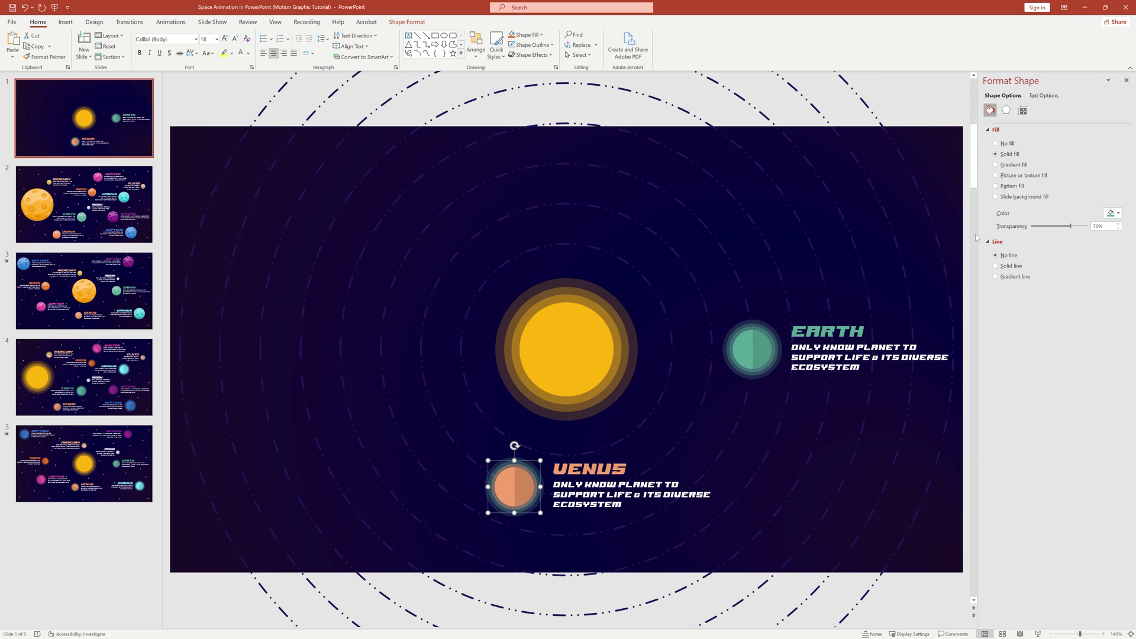
{"action": "left_click", "coordinate": [1110, 214]}
{"action": "left_click", "coordinate": [1060, 323]}
{"action": "left_click", "coordinate": [493, 467]}
{"action": "left_click", "coordinate": [1110, 214]}
{"action": "left_click", "coordinate": [1061, 322]}
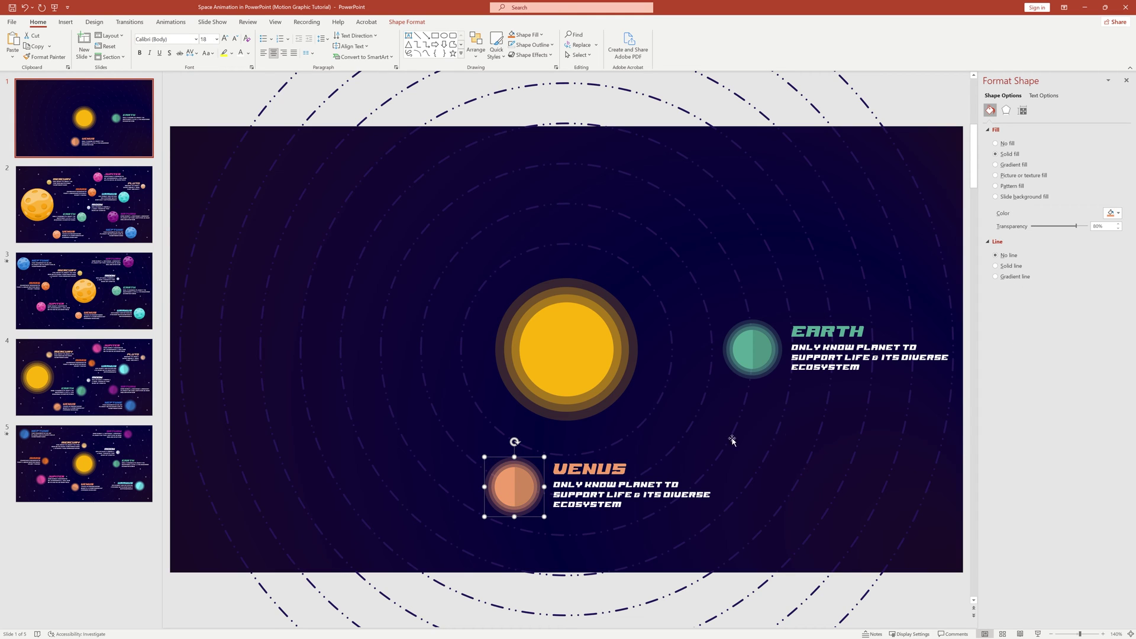
Deselect the finished Venus and Neptune groups once all nine planets are placed.
{"action": "left_click", "coordinate": [688, 455]}
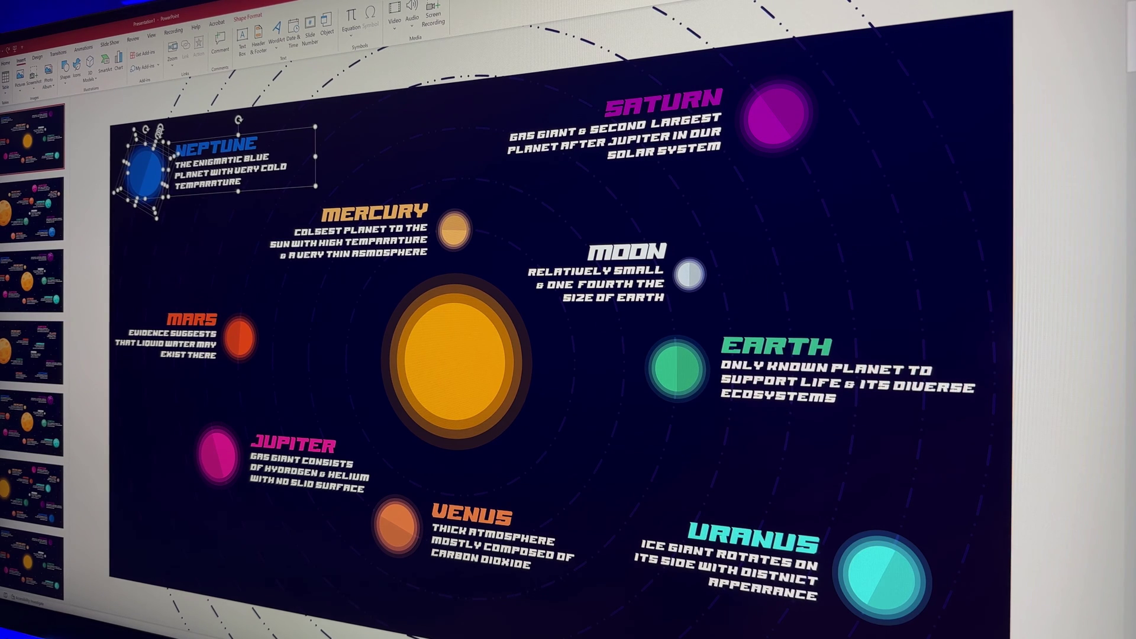
{"action": "left_click", "coordinate": [598, 413]}
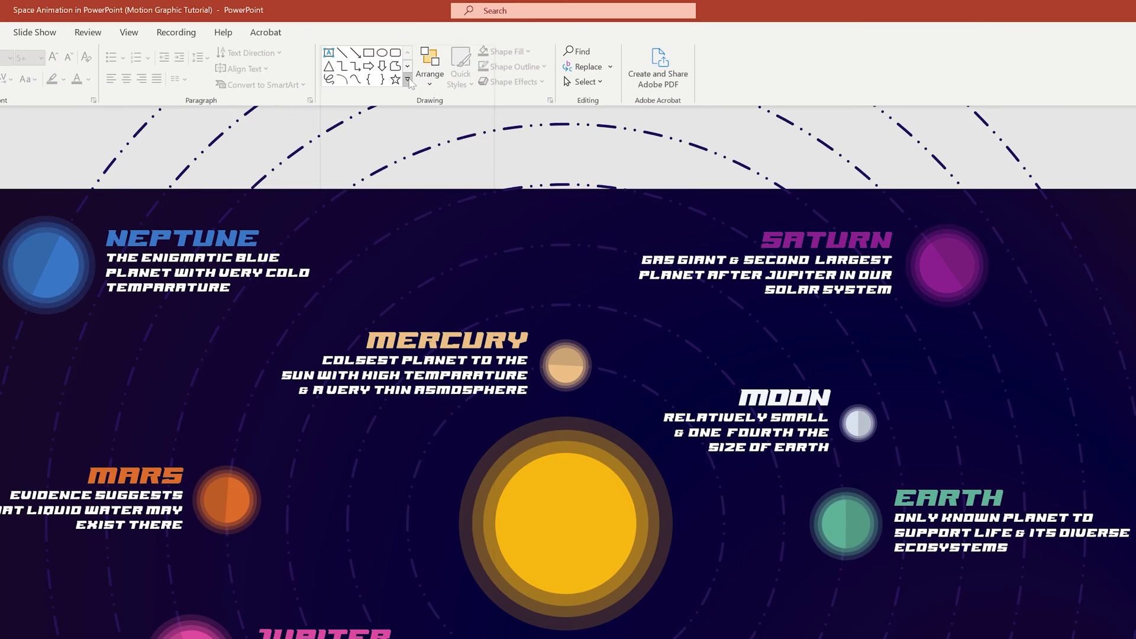
Draw a tiny white four-point star to the left of the sun.
{"action": "left_click", "coordinate": [461, 53]}
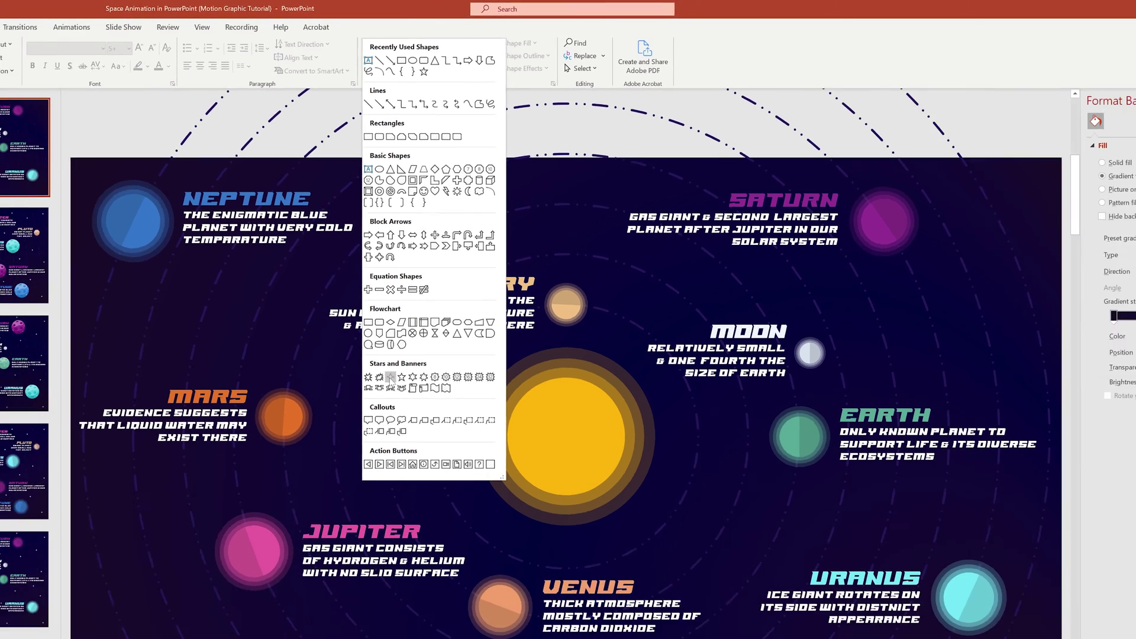
{"action": "left_click", "coordinate": [355, 452]}
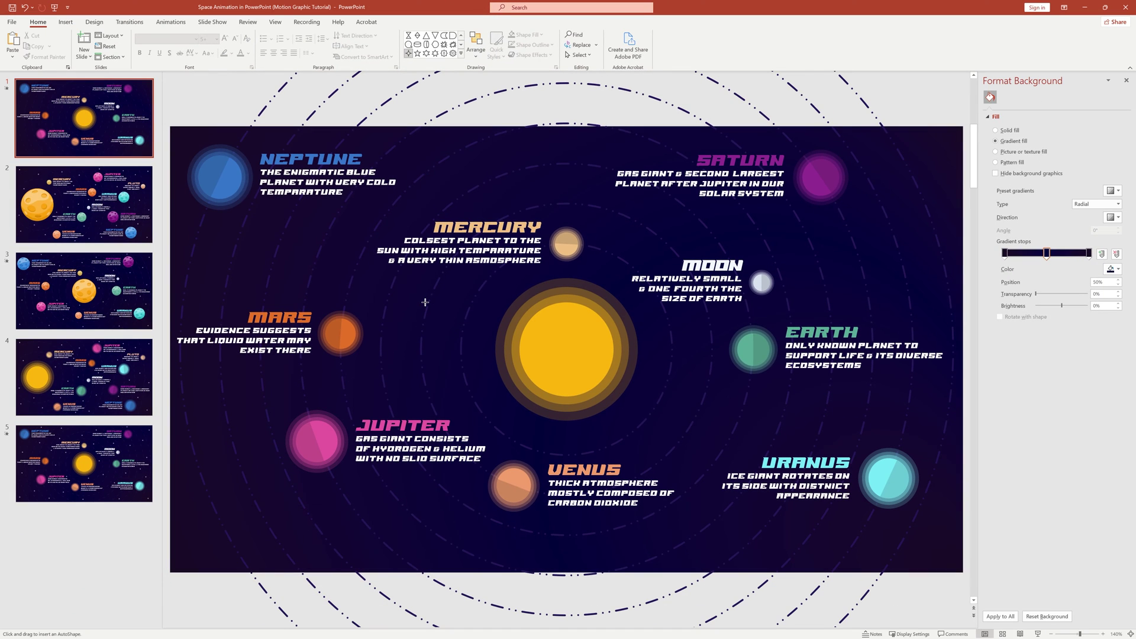
{"action": "left_click_drag", "start_coordinate": [407, 307], "coordinate": [399, 301]}
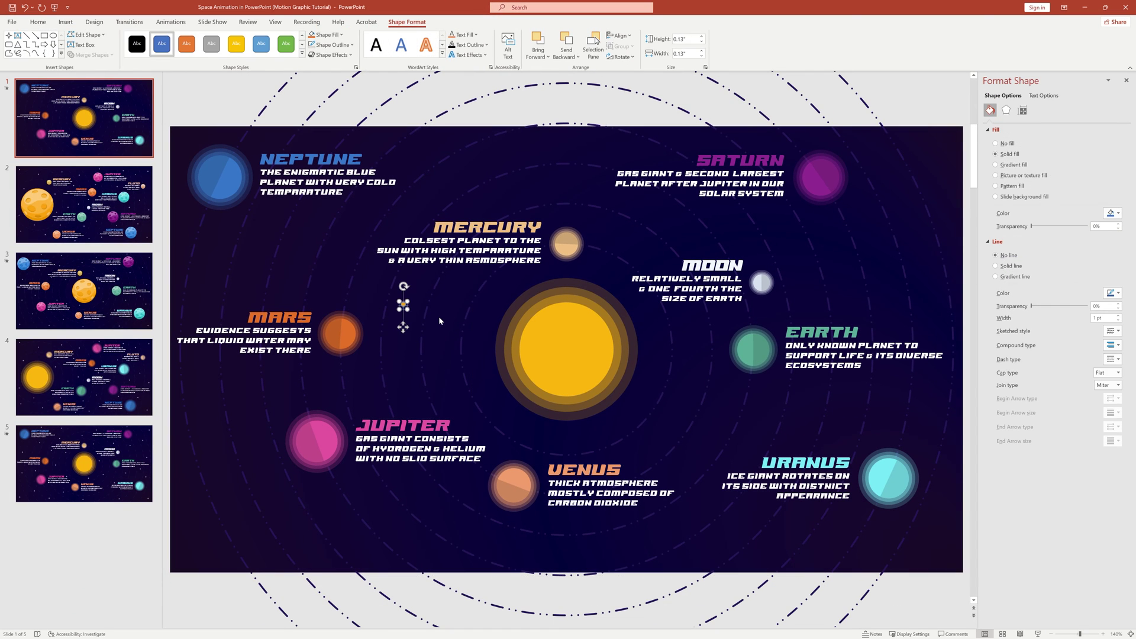
{"action": "left_click", "coordinate": [332, 44]}
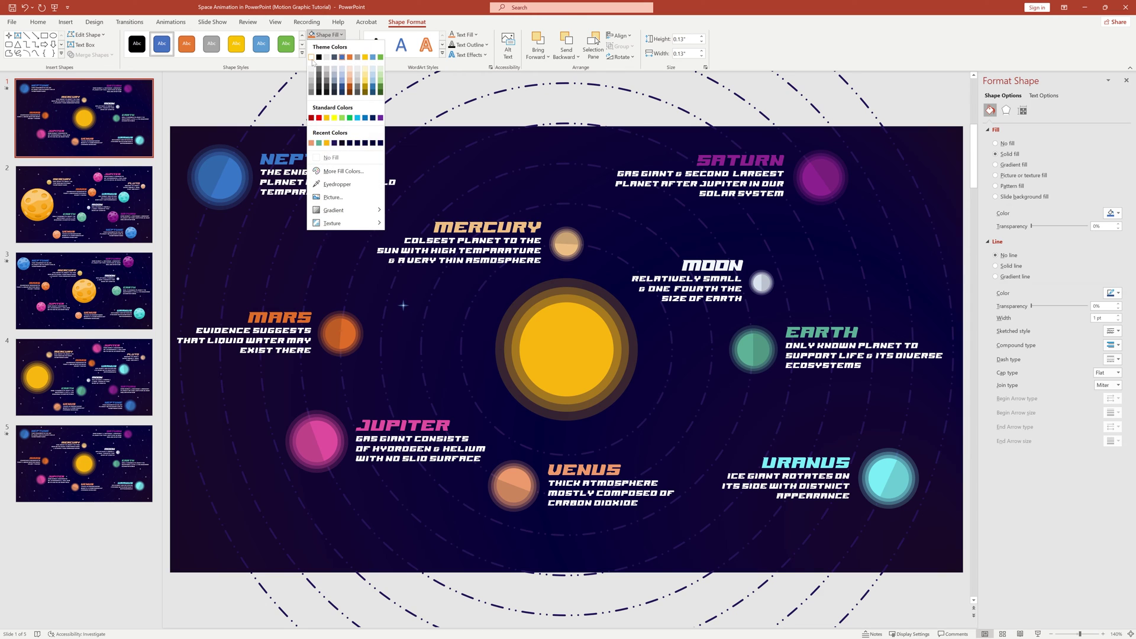
{"action": "left_click", "coordinate": [313, 61]}
{"action": "left_click", "coordinate": [333, 45]}
{"action": "left_click", "coordinate": [450, 289]}
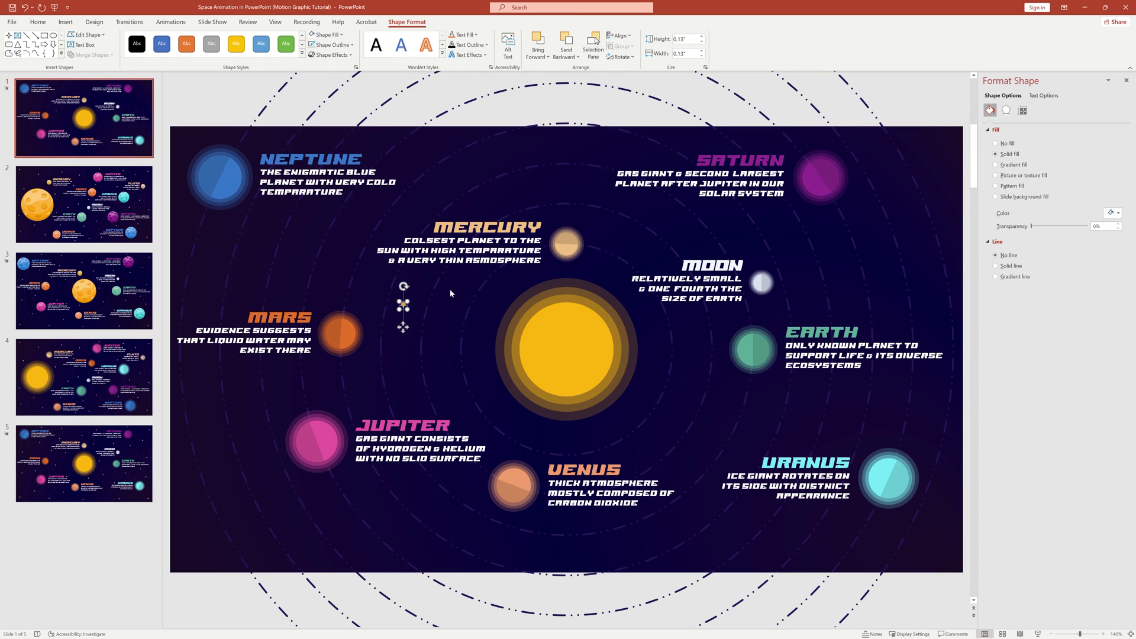
{"action": "left_click", "coordinate": [435, 316]}
Reposition the star and scatter copies of it across the slide.
{"action": "left_click", "coordinate": [403, 305]}
{"action": "left_click_drag", "start_coordinate": [403, 305], "coordinate": [398, 389]}
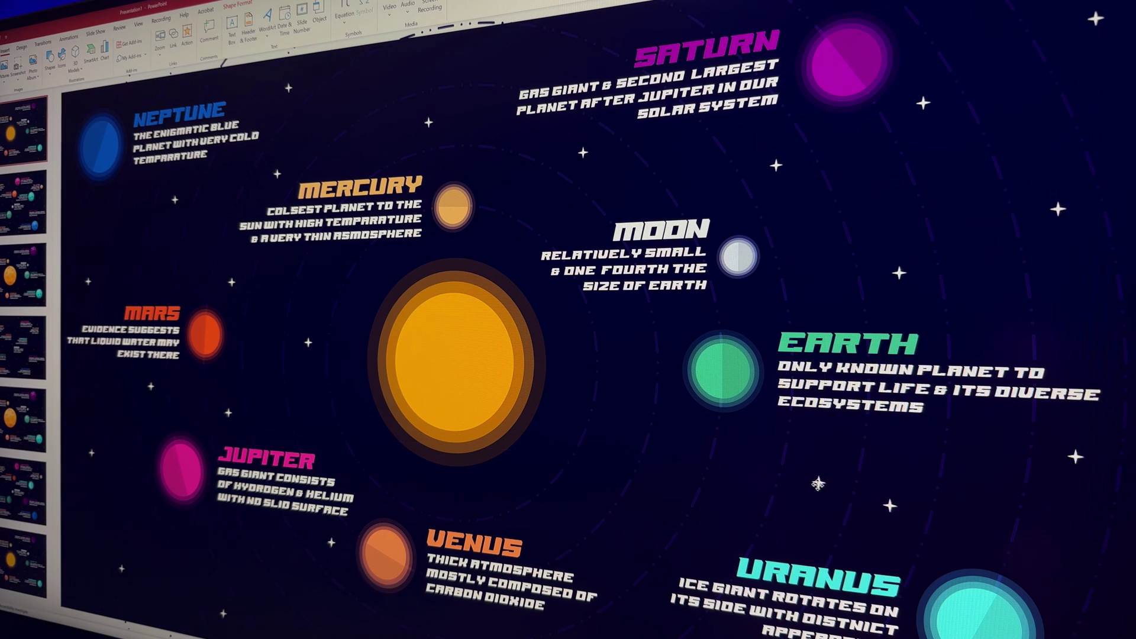
{"action": "left_click_drag", "start_coordinate": [741, 482], "coordinate": [583, 503]}
{"action": "left_click_drag", "start_coordinate": [741, 479], "coordinate": [625, 368]}
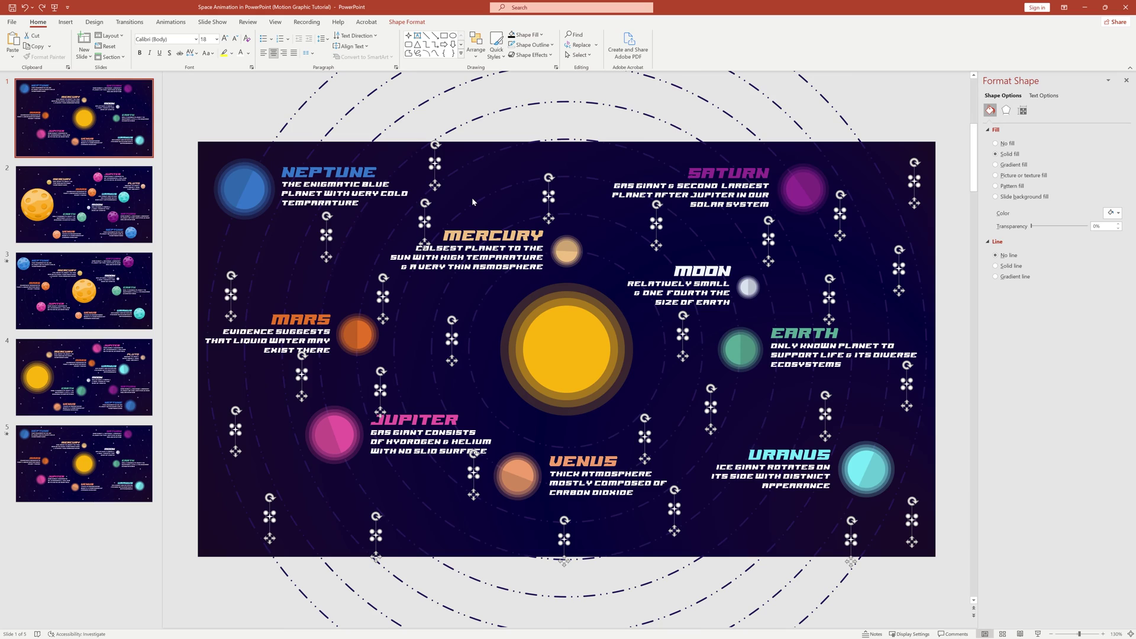
Combine all the selected stars with Merge Shapes > Union, then deselect.
{"action": "left_click", "coordinate": [406, 22]}
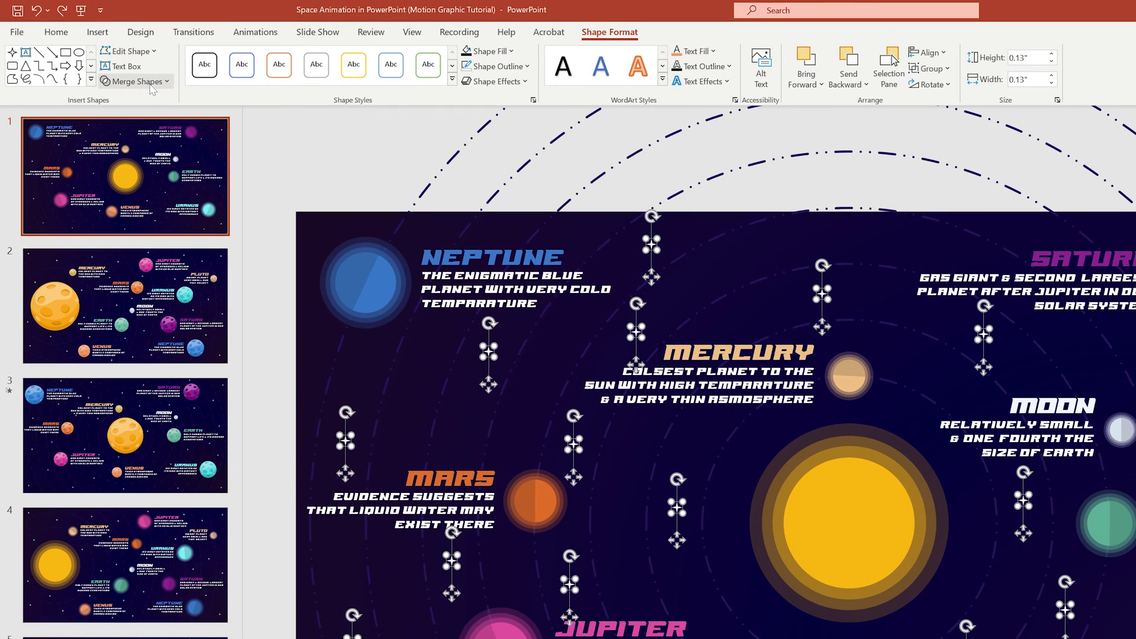
{"action": "left_click", "coordinate": [142, 82]}
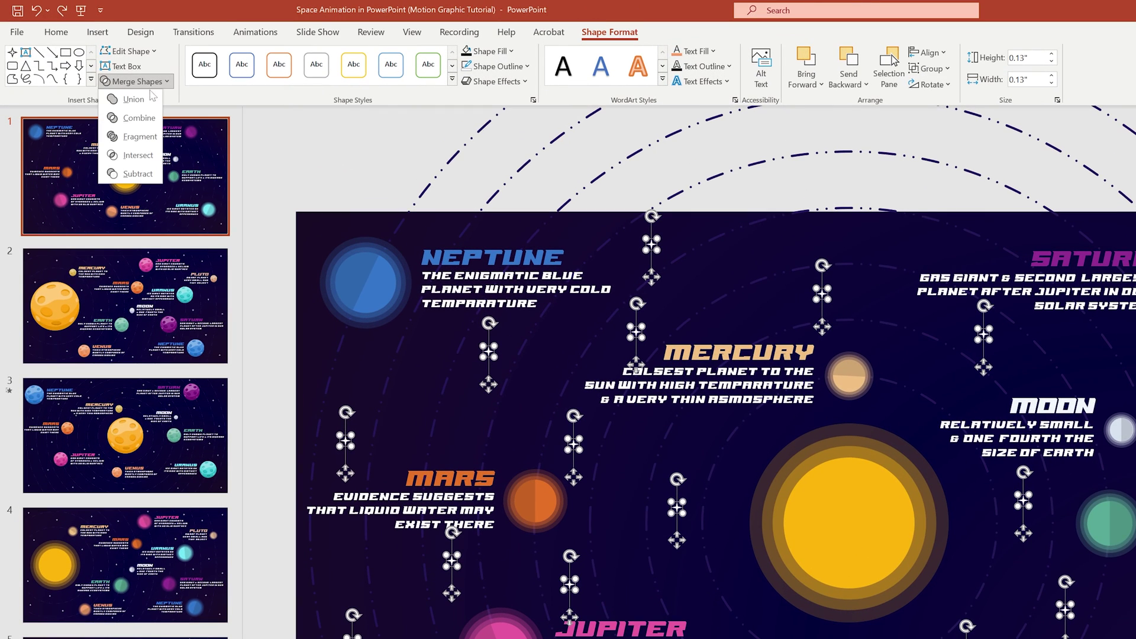
{"action": "left_click", "coordinate": [133, 100]}
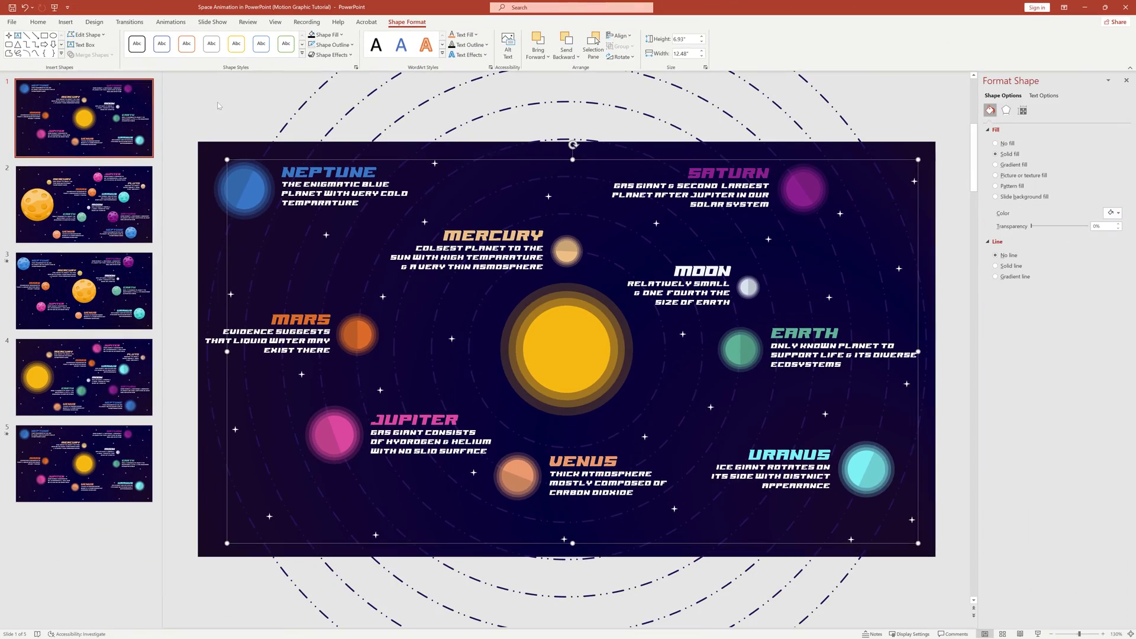
{"action": "left_click", "coordinate": [218, 102]}
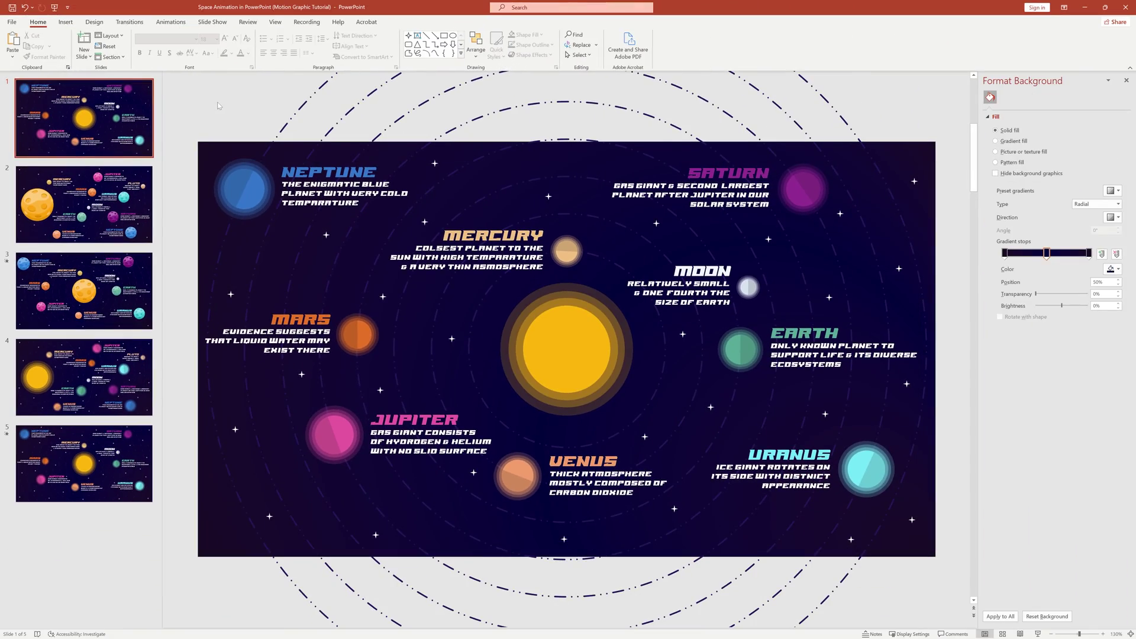